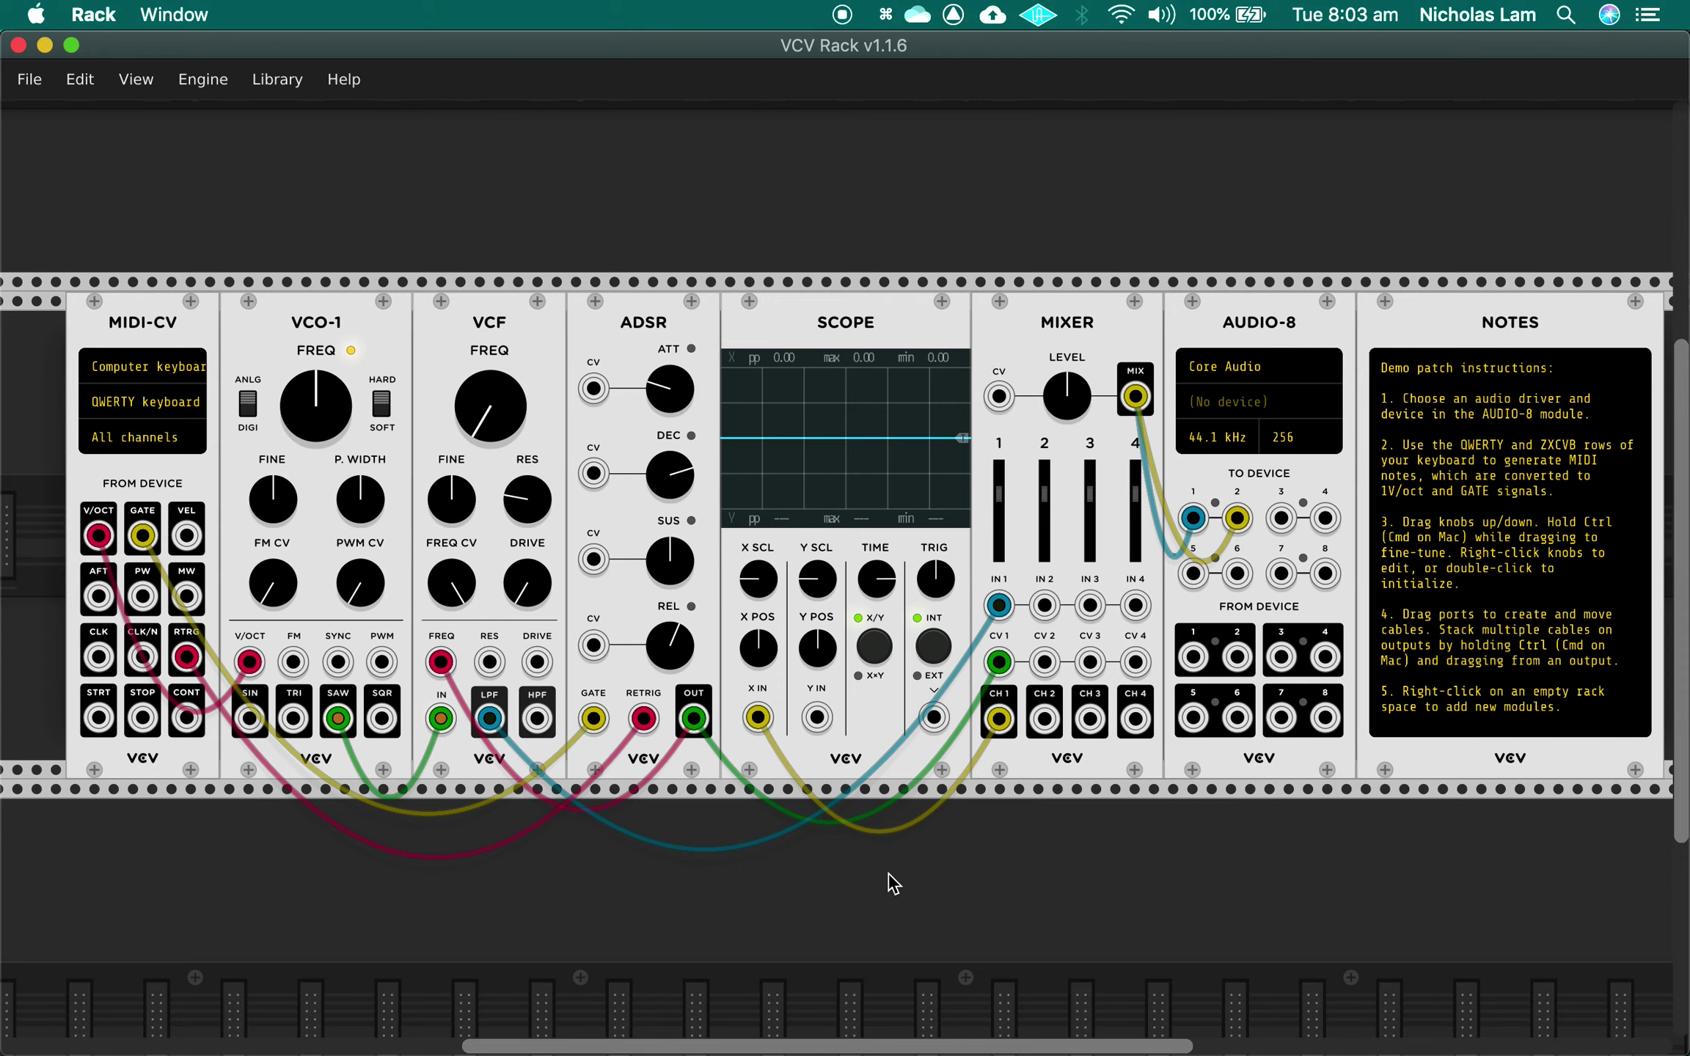
- Switch to Ableton Live and review the Track, Sync and Remote settings of the IAC Driver (Bus 1) ports in the Link/MIDI preferences
{"action": "key", "text": "super+Tab"}
{"action": "key", "text": "super+Tab"}
{"action": "key", "text": "super+Tab"}
{"action": "key", "text": "super+Tab"}
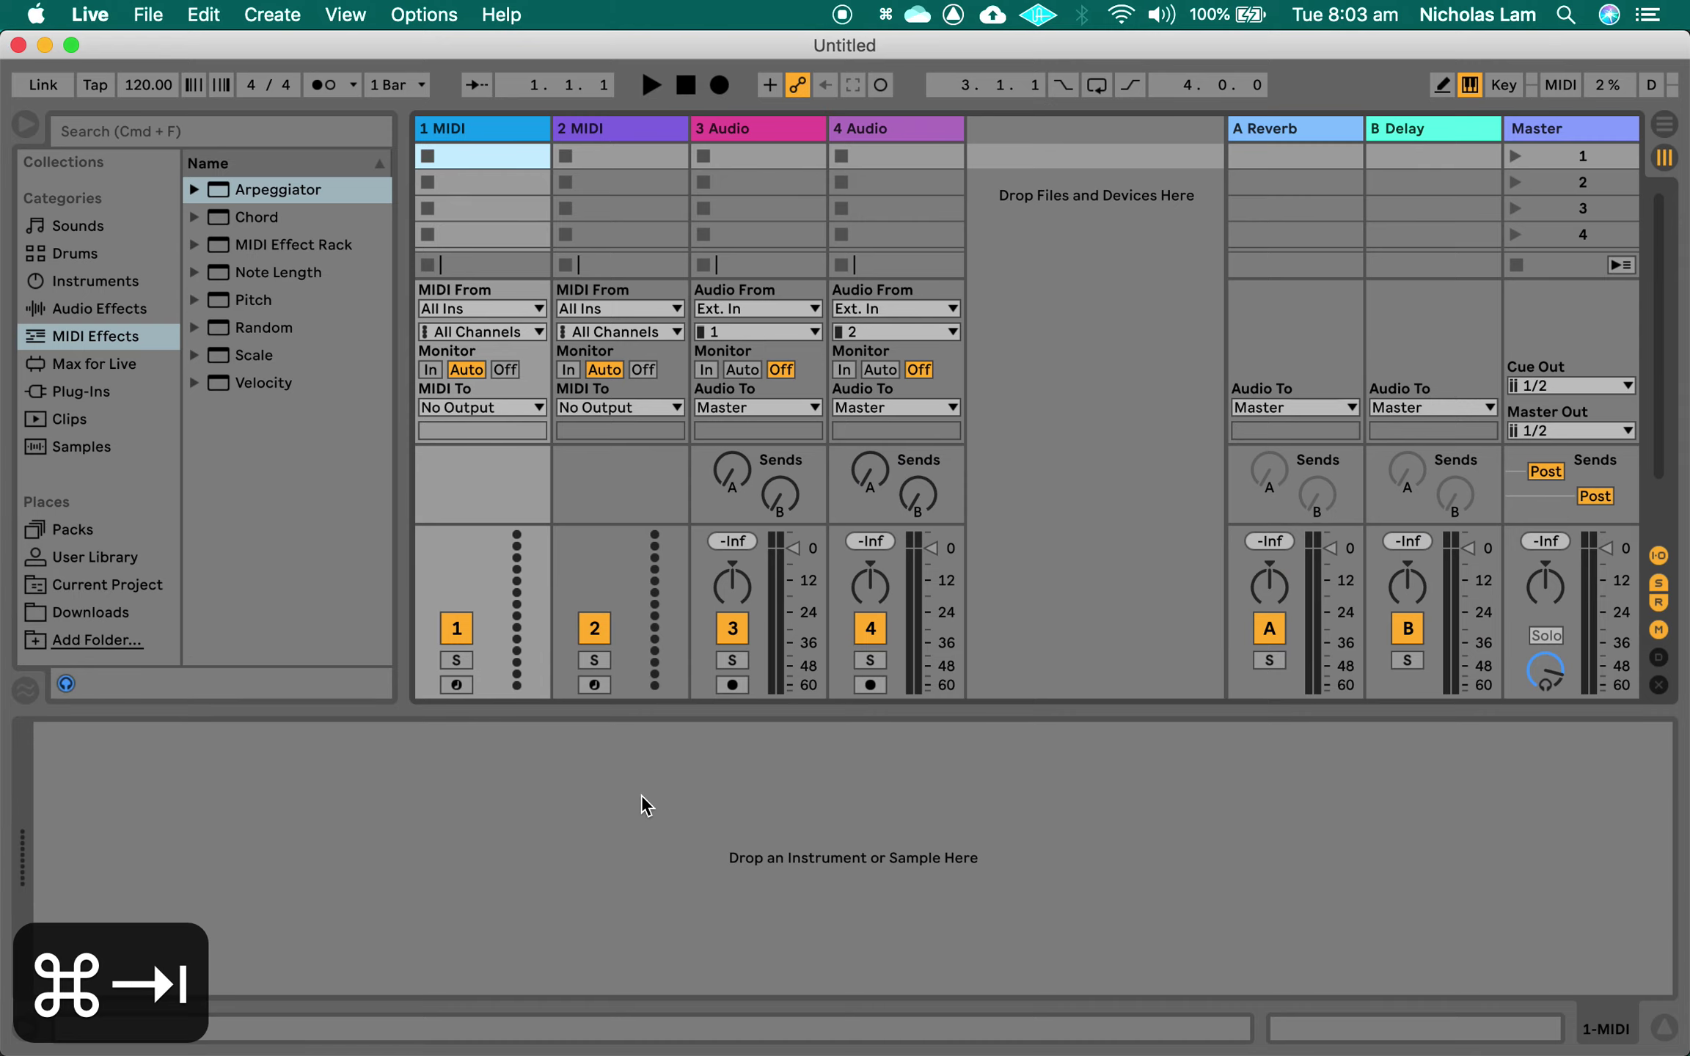
{"action": "key", "text": "super+comma"}
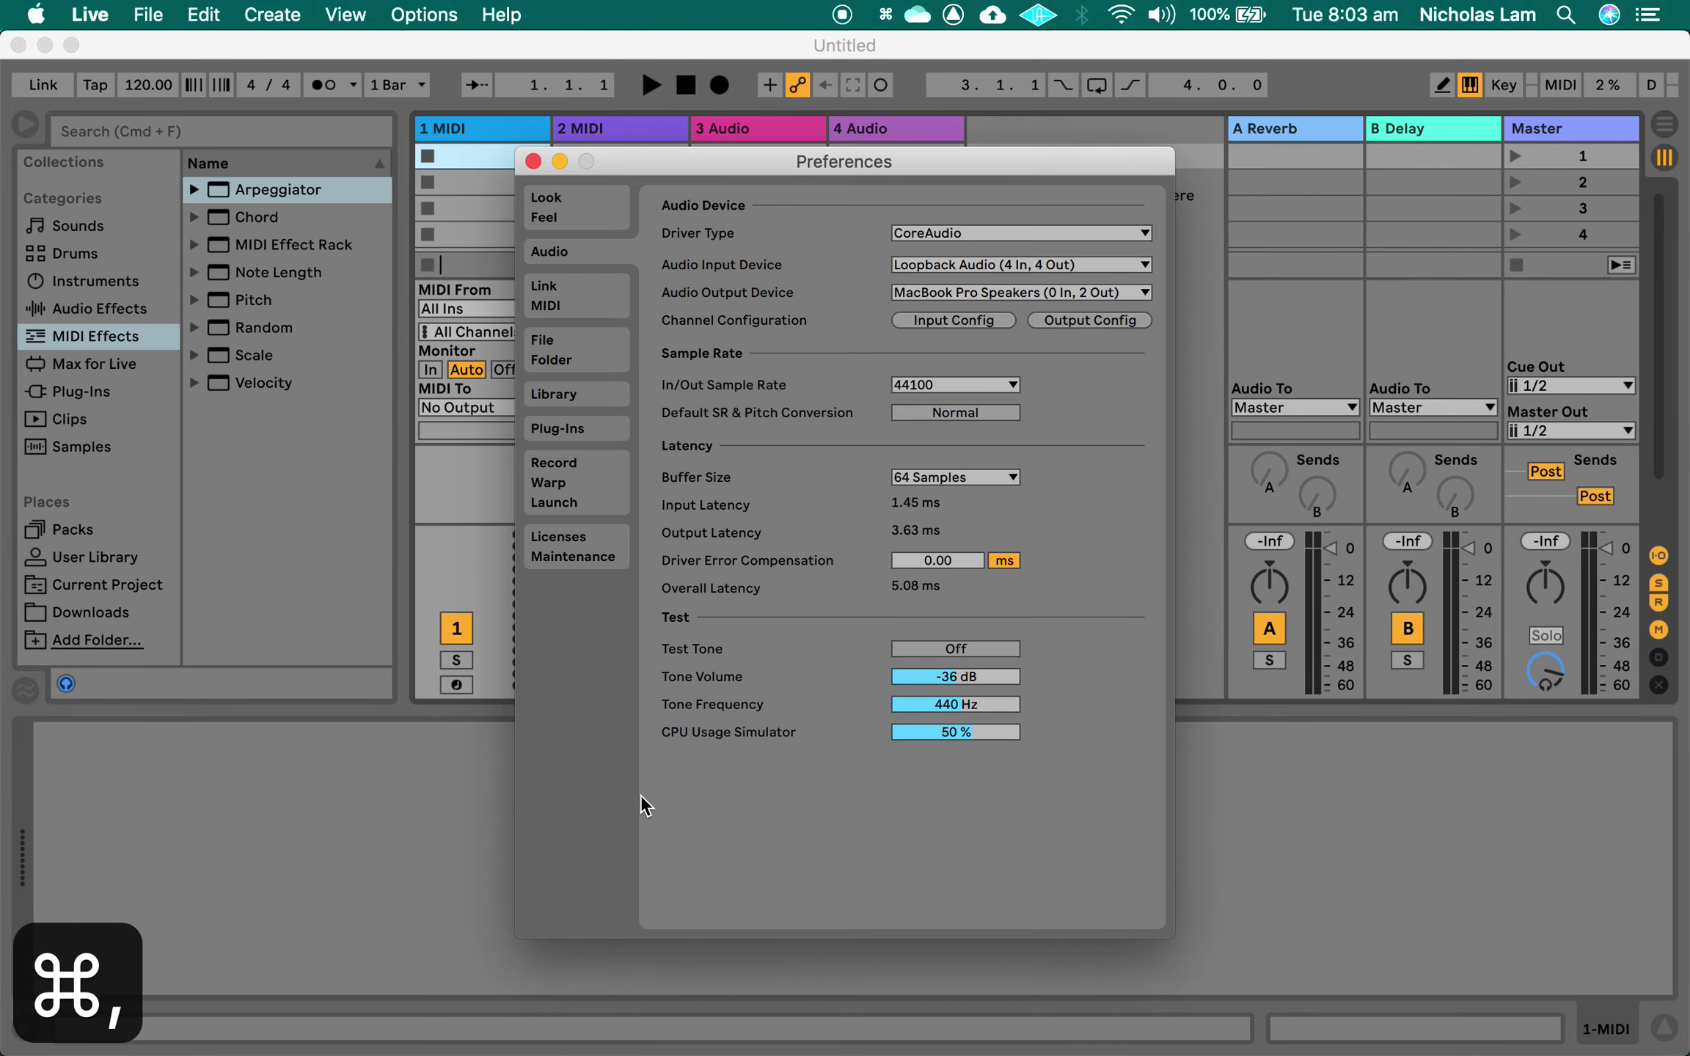
{"action": "left_click", "coordinate": [597, 288]}
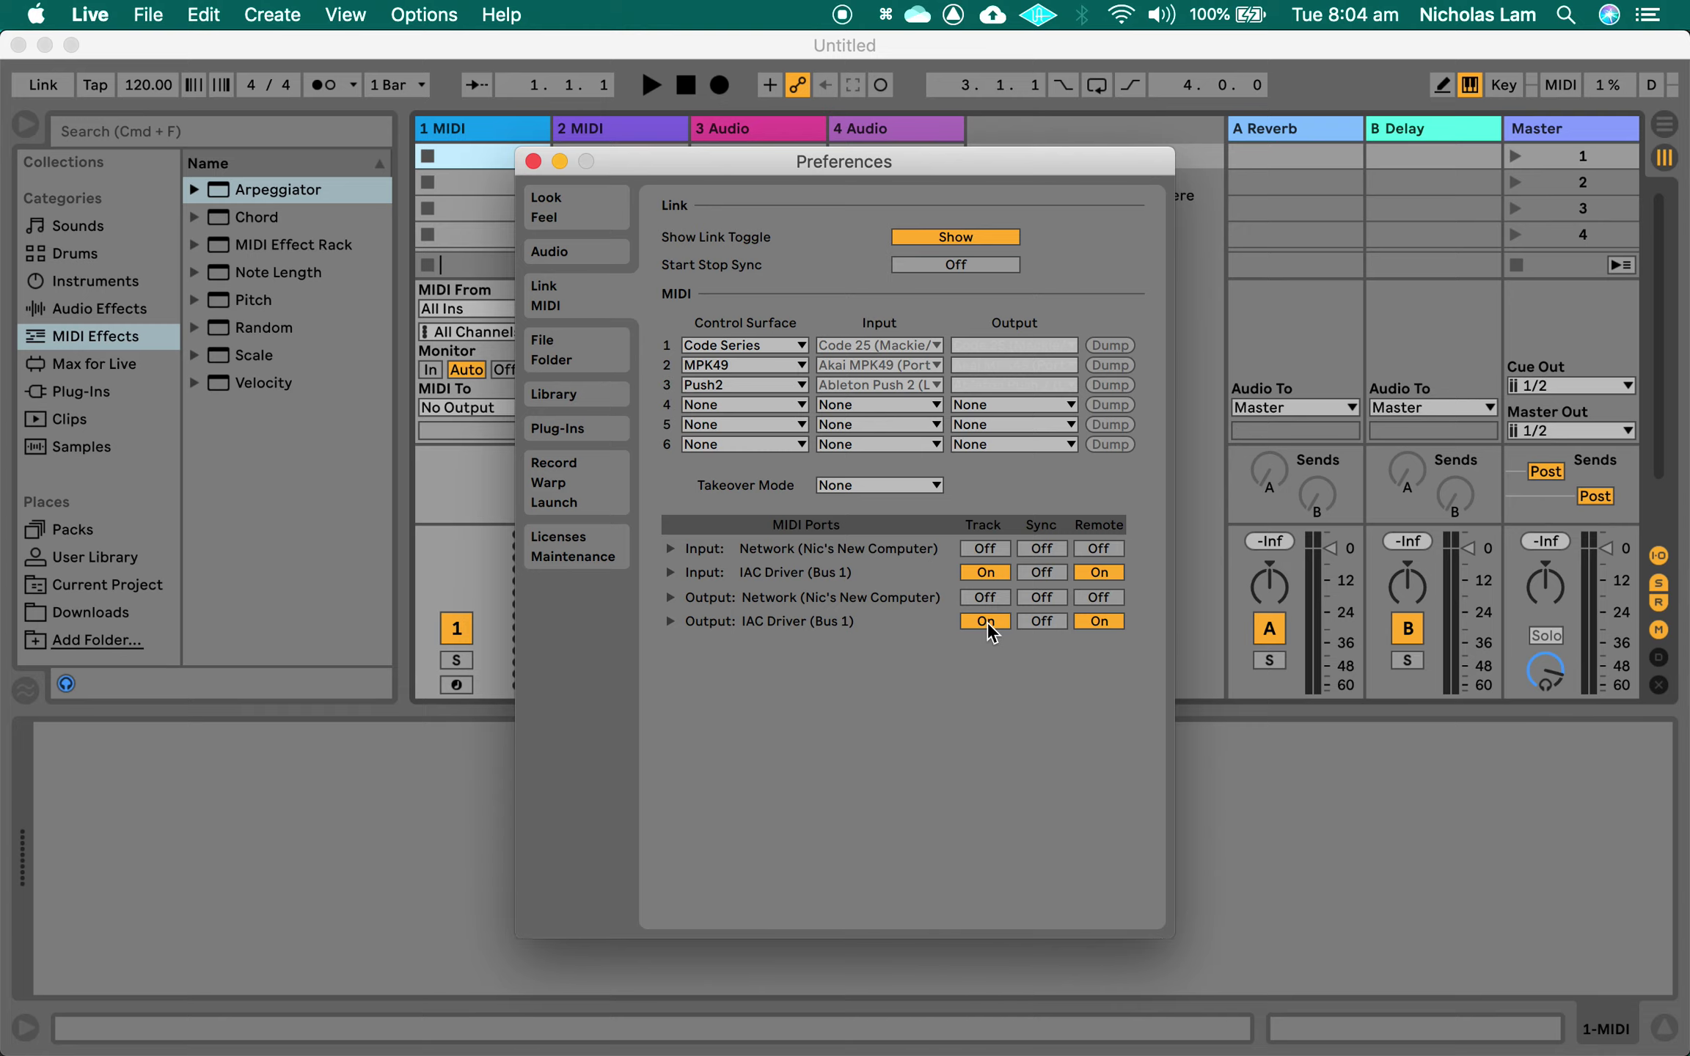
{"action": "left_click", "coordinate": [533, 161]}
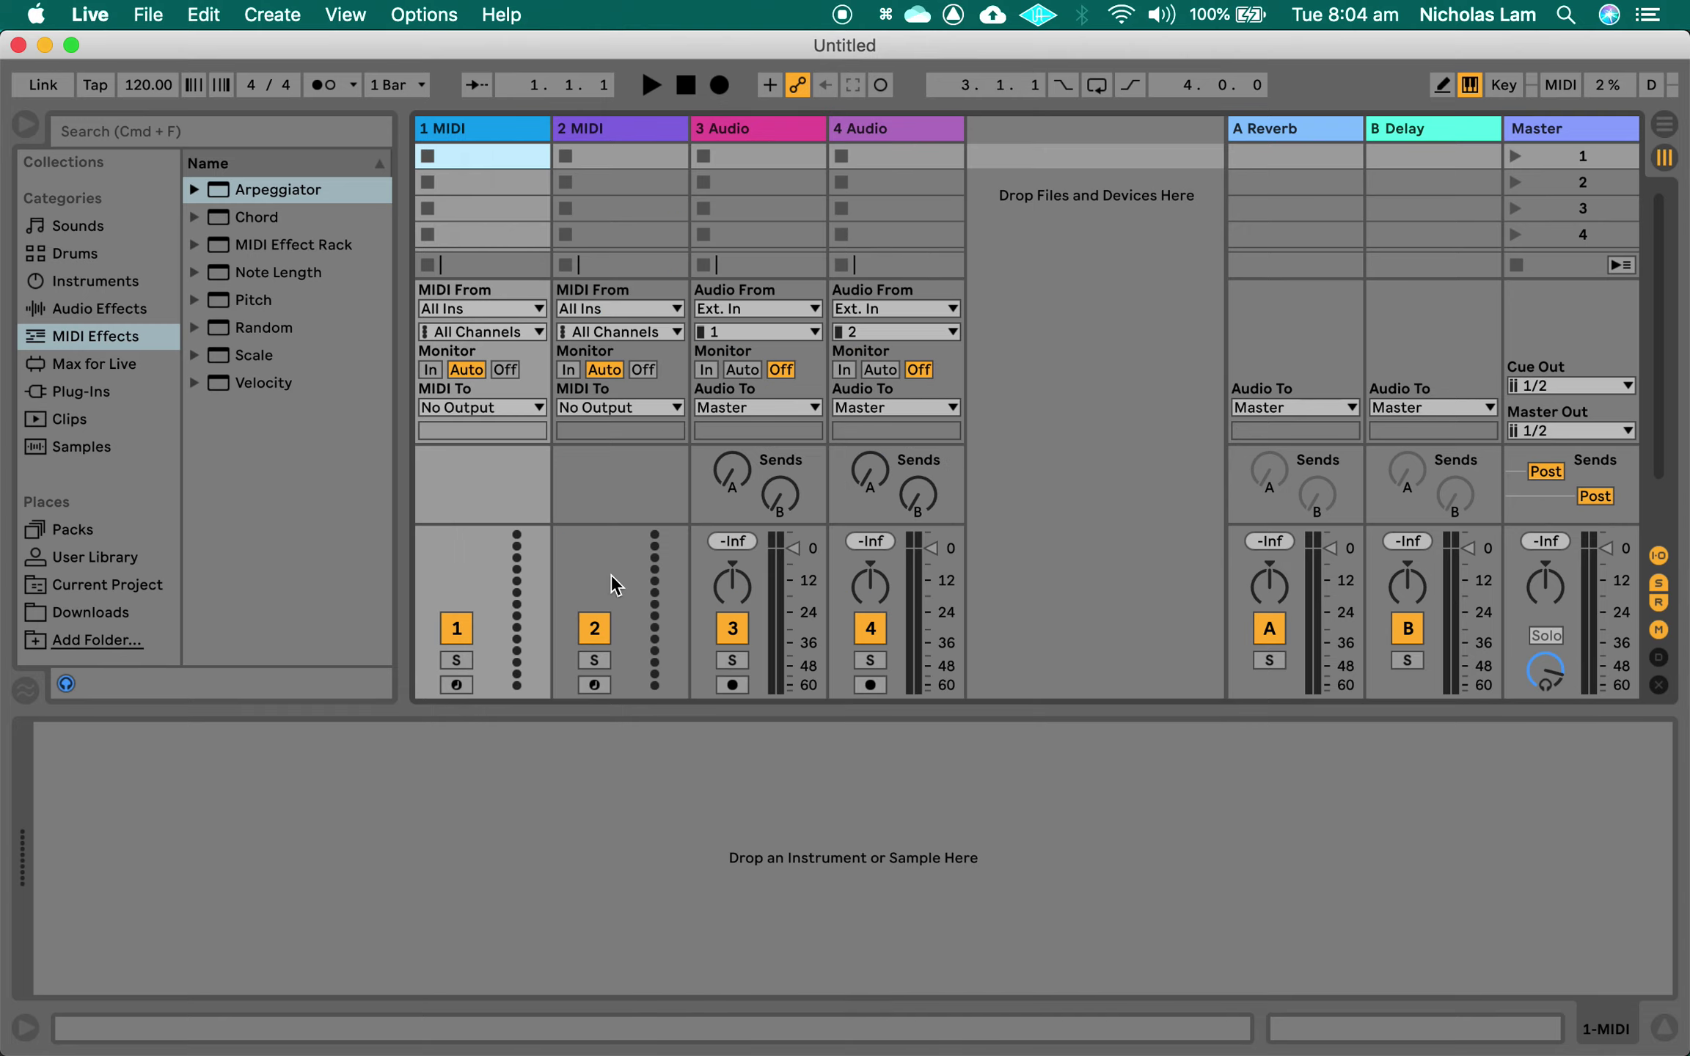
- Create a MIDI clip in the first slot of track 1 MIDI and add a sixteenth-note C3 at its start
{"action": "double_click", "coordinate": [485, 155]}
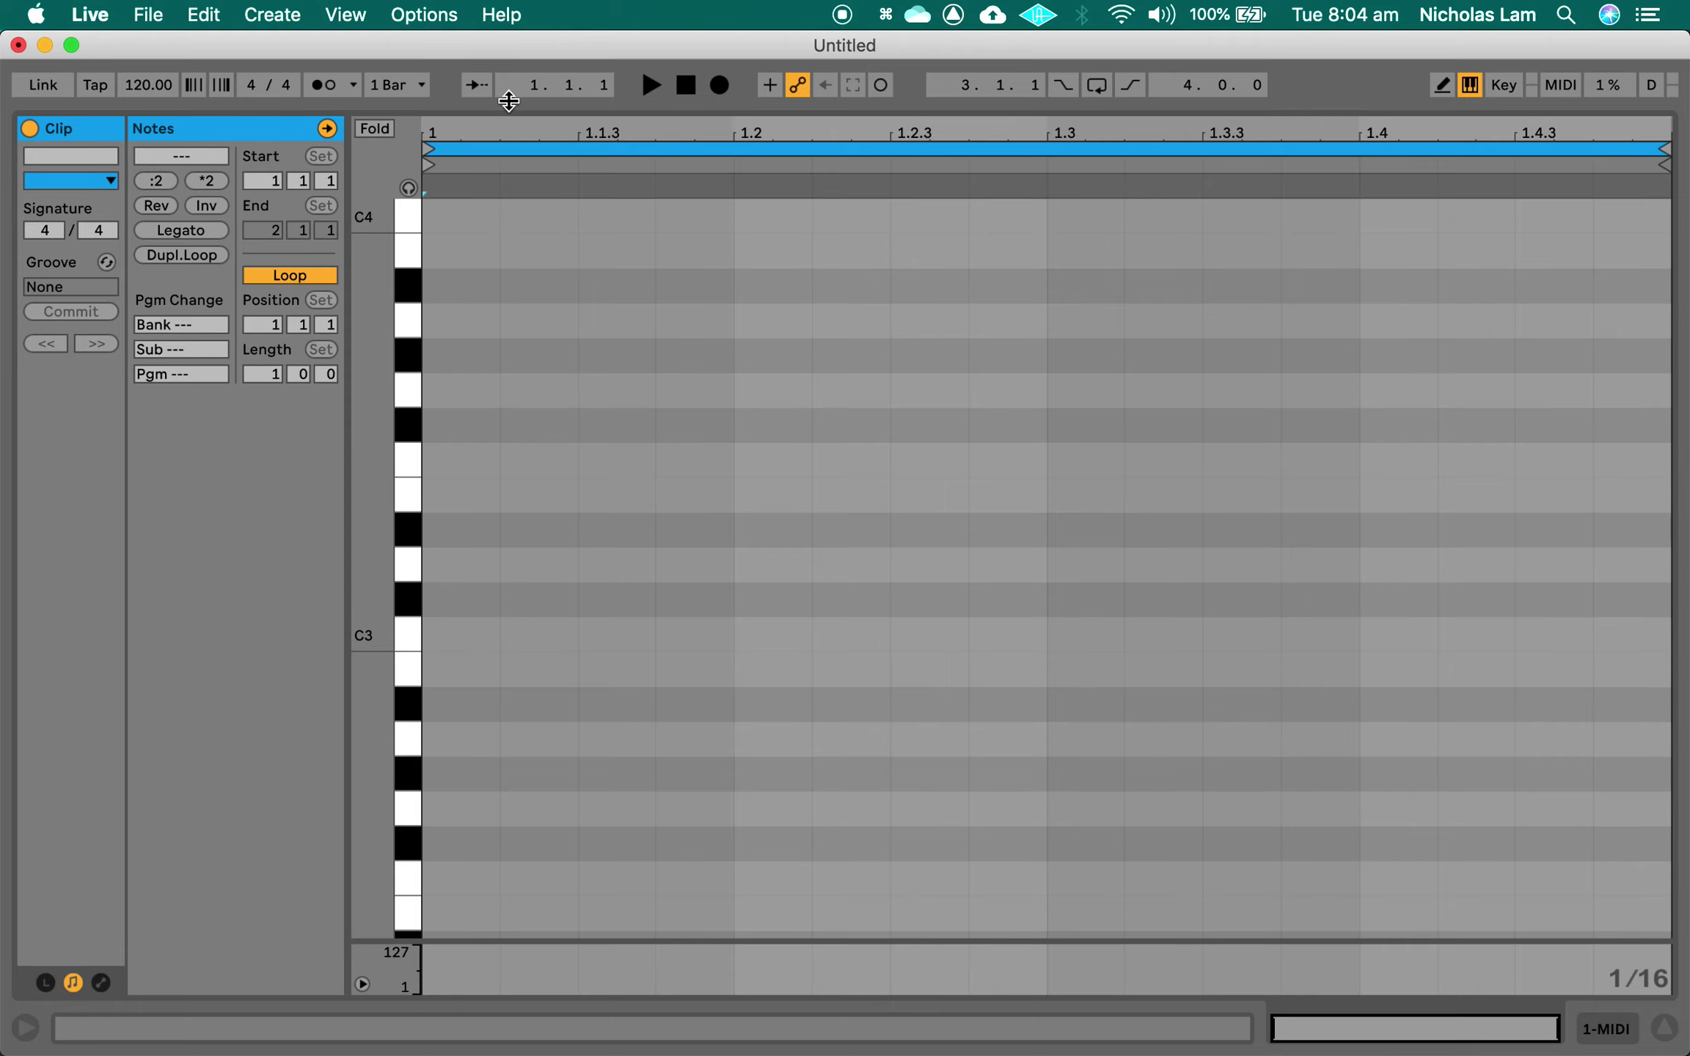
{"action": "left_click_drag", "start_coordinate": [508, 100], "coordinate": [554, 763]}
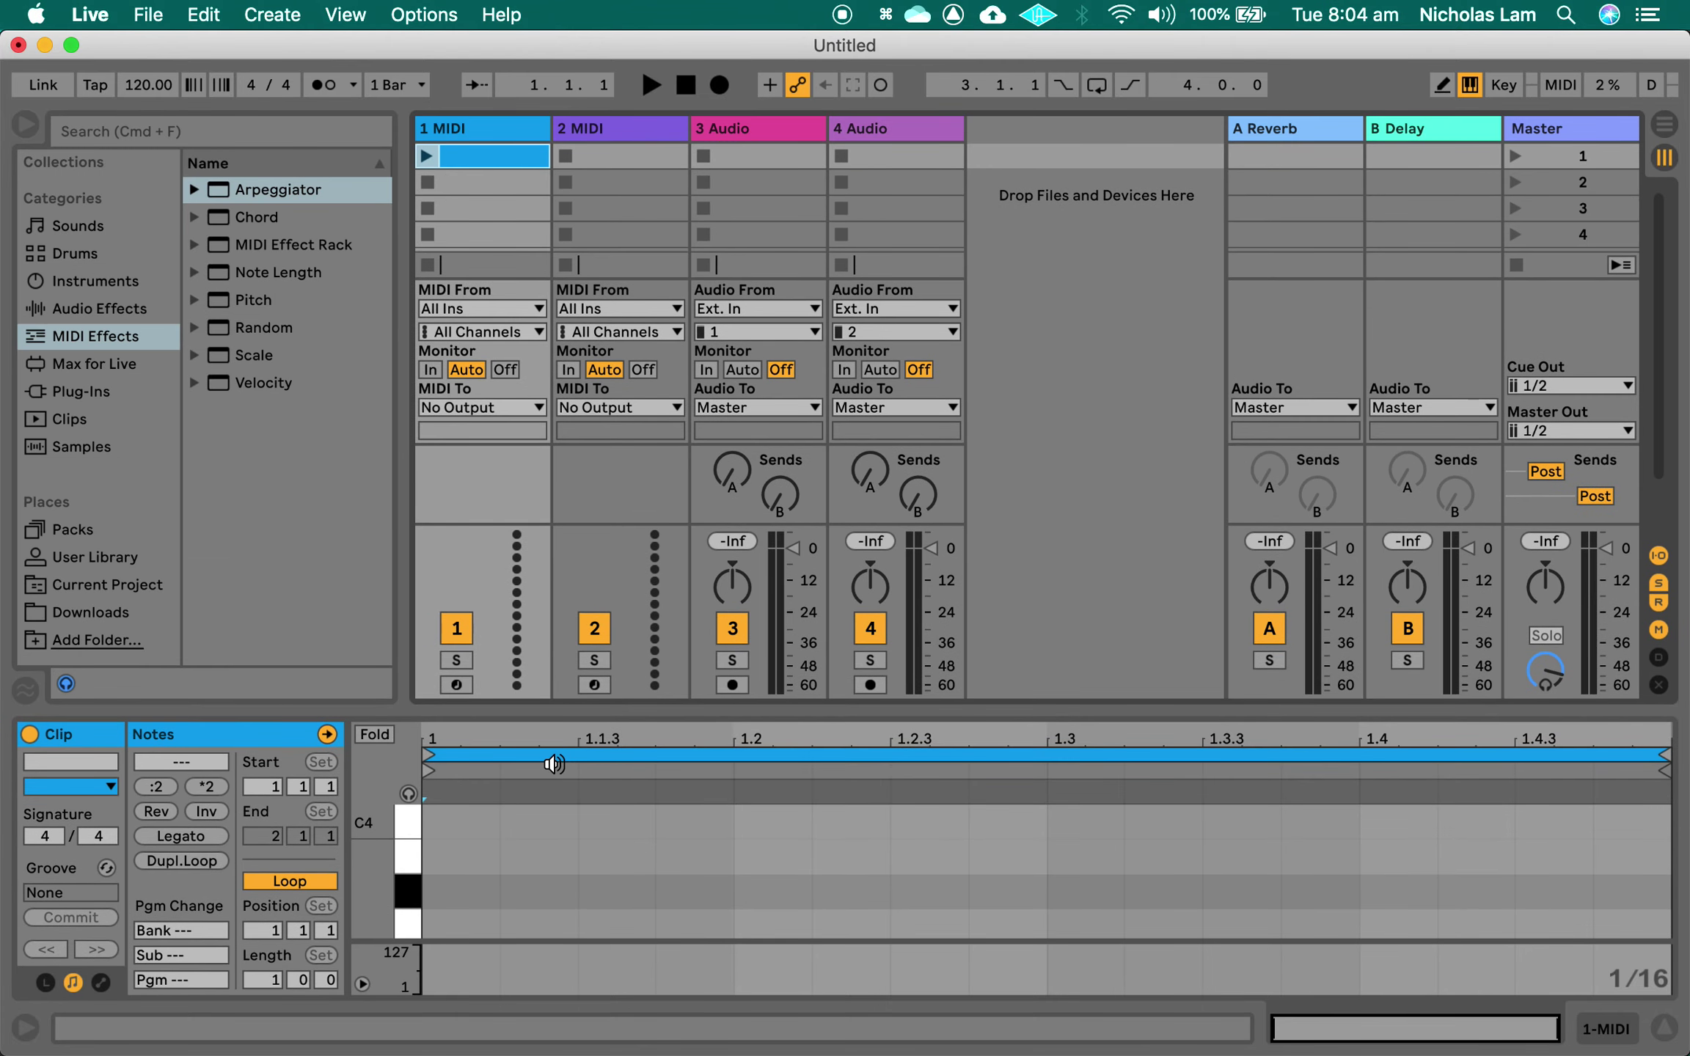
{"action": "scroll", "coordinate": [499, 868], "scroll_direction": "down", "scroll_amount": 2}
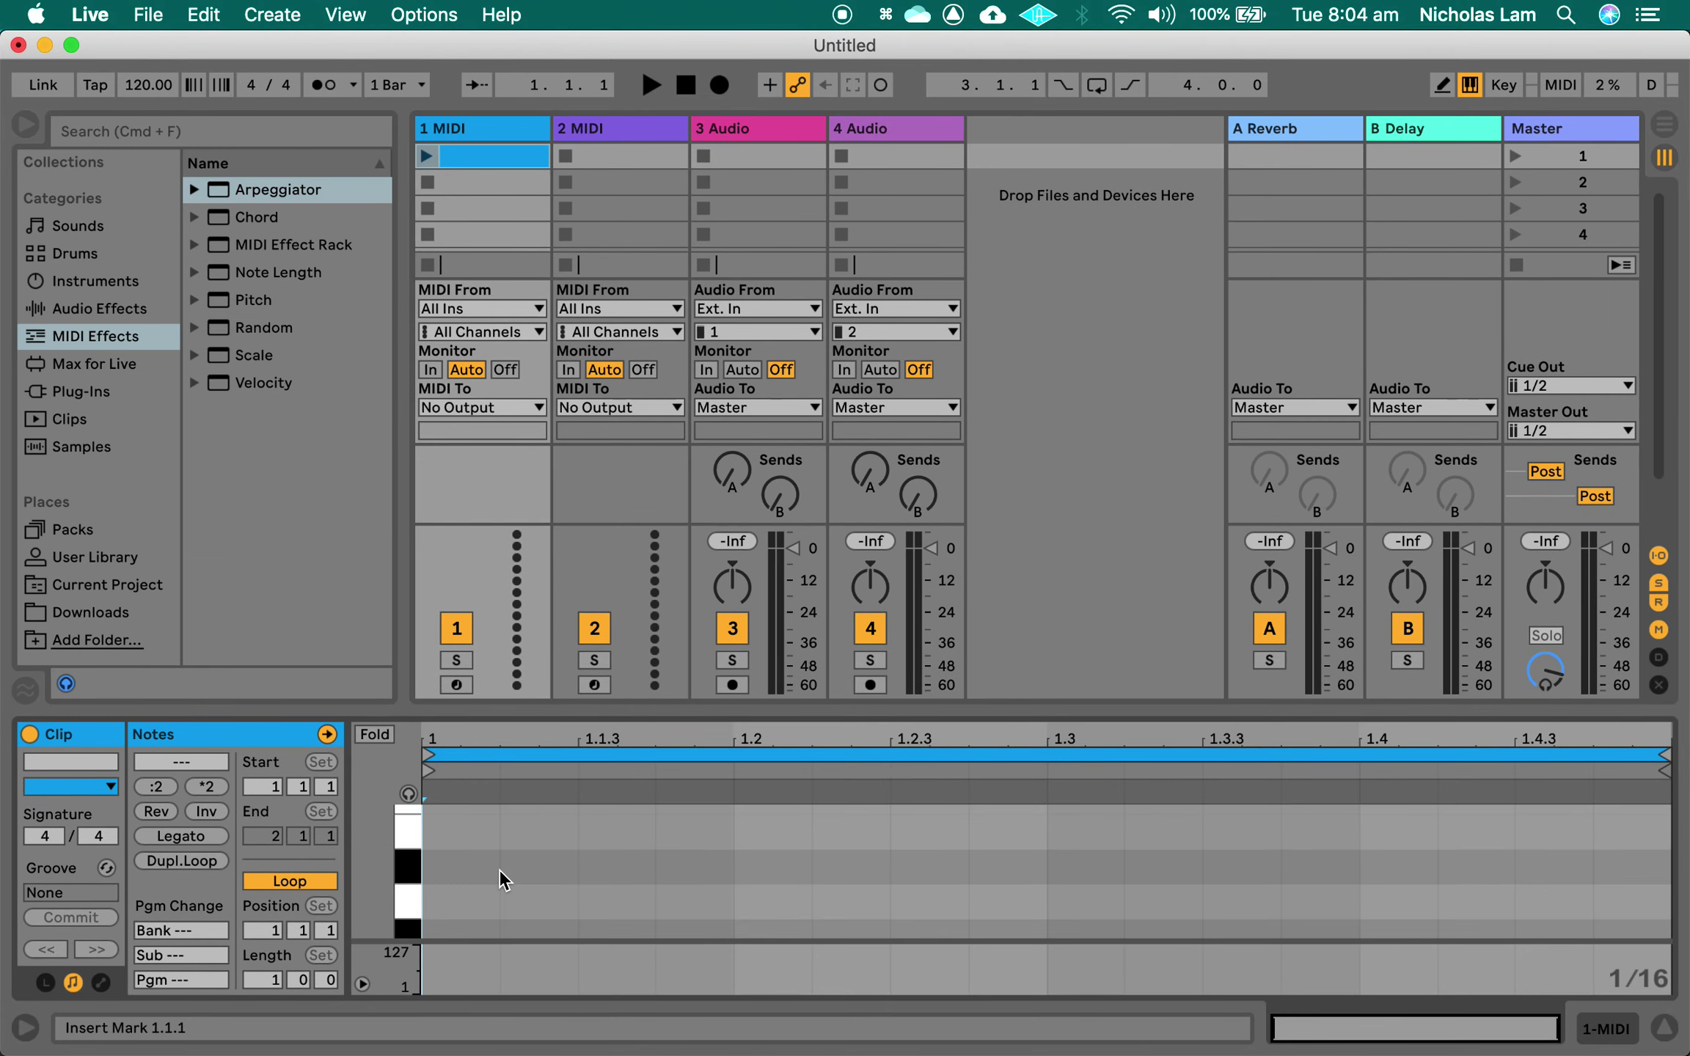
{"action": "scroll", "coordinate": [499, 869], "scroll_direction": "up", "scroll_amount": 2}
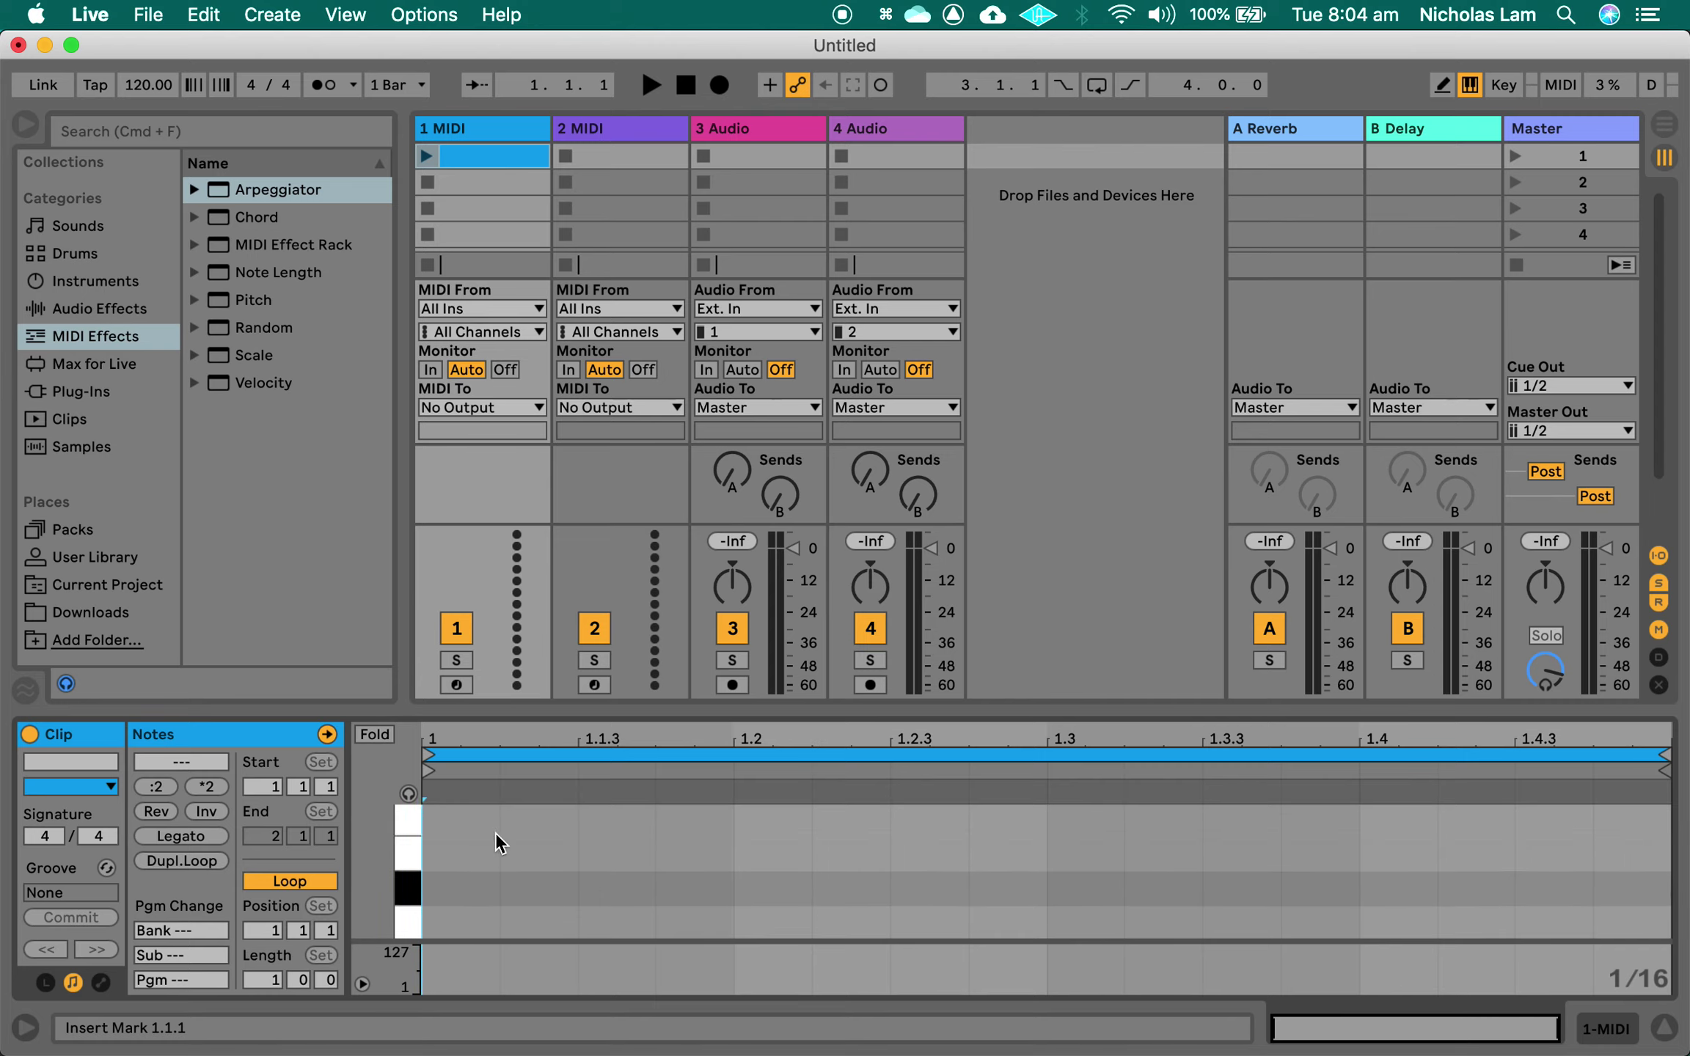
{"action": "scroll", "coordinate": [496, 836], "scroll_direction": "up", "scroll_amount": 1}
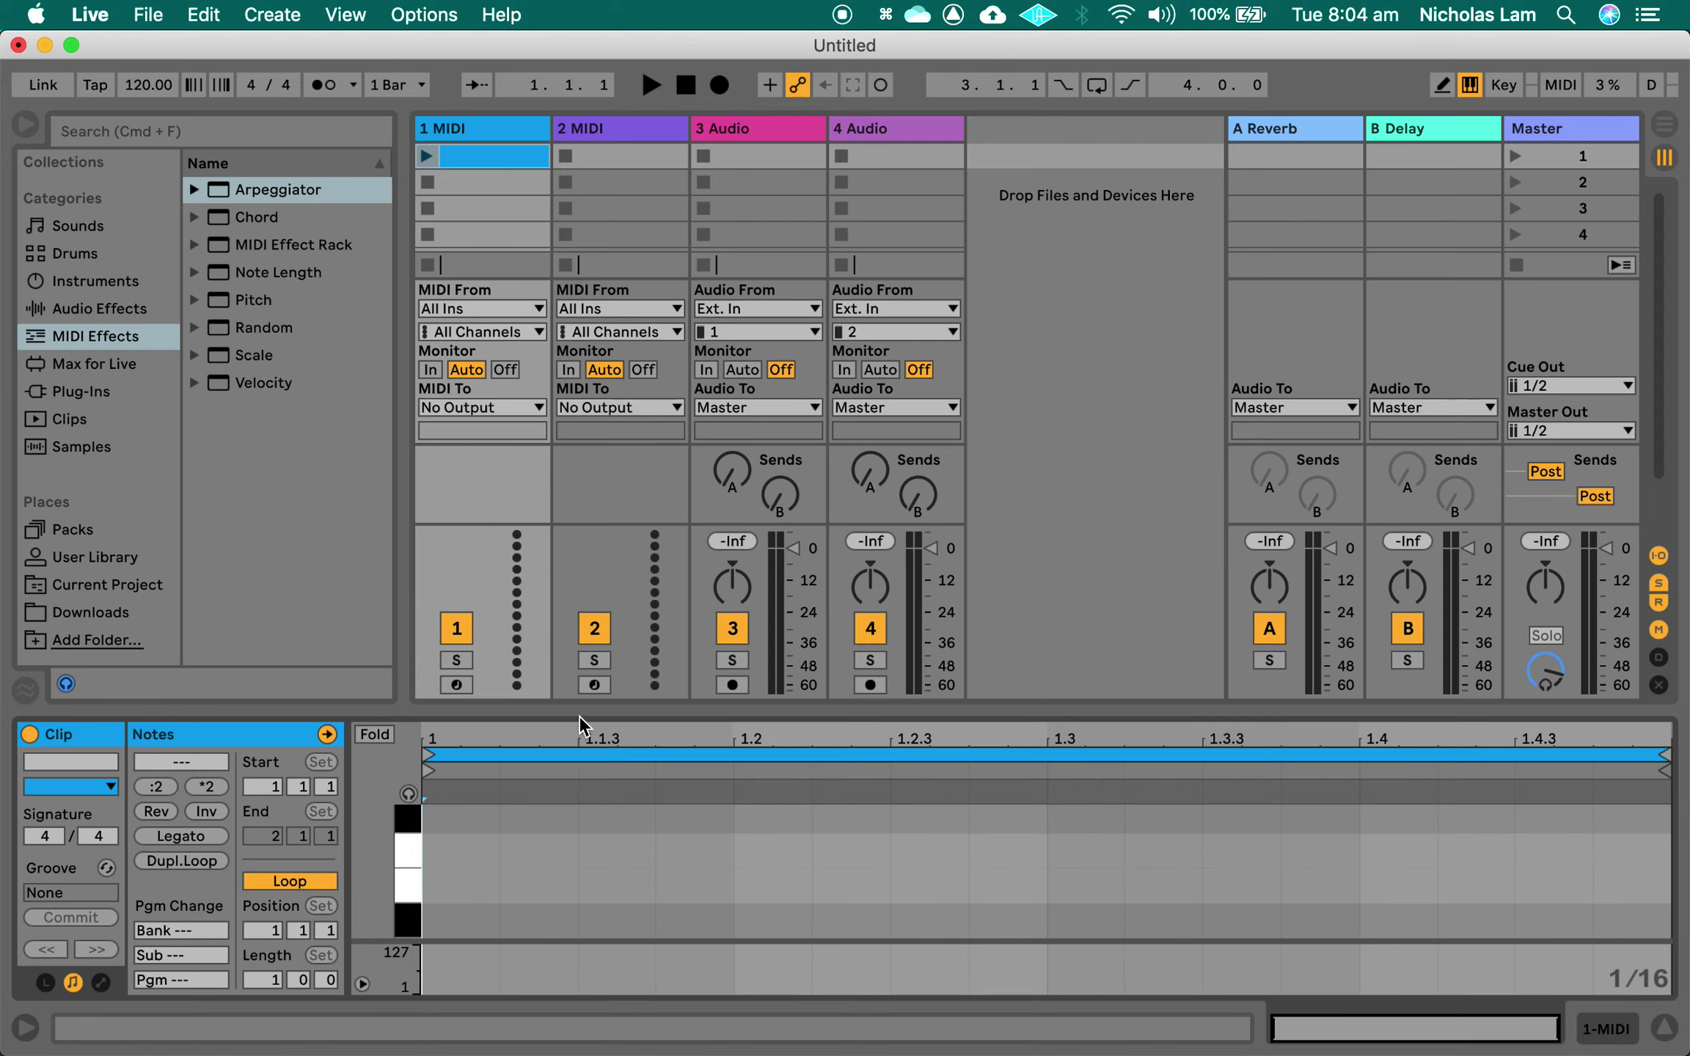
{"action": "left_click_drag", "start_coordinate": [585, 705], "coordinate": [657, 30]}
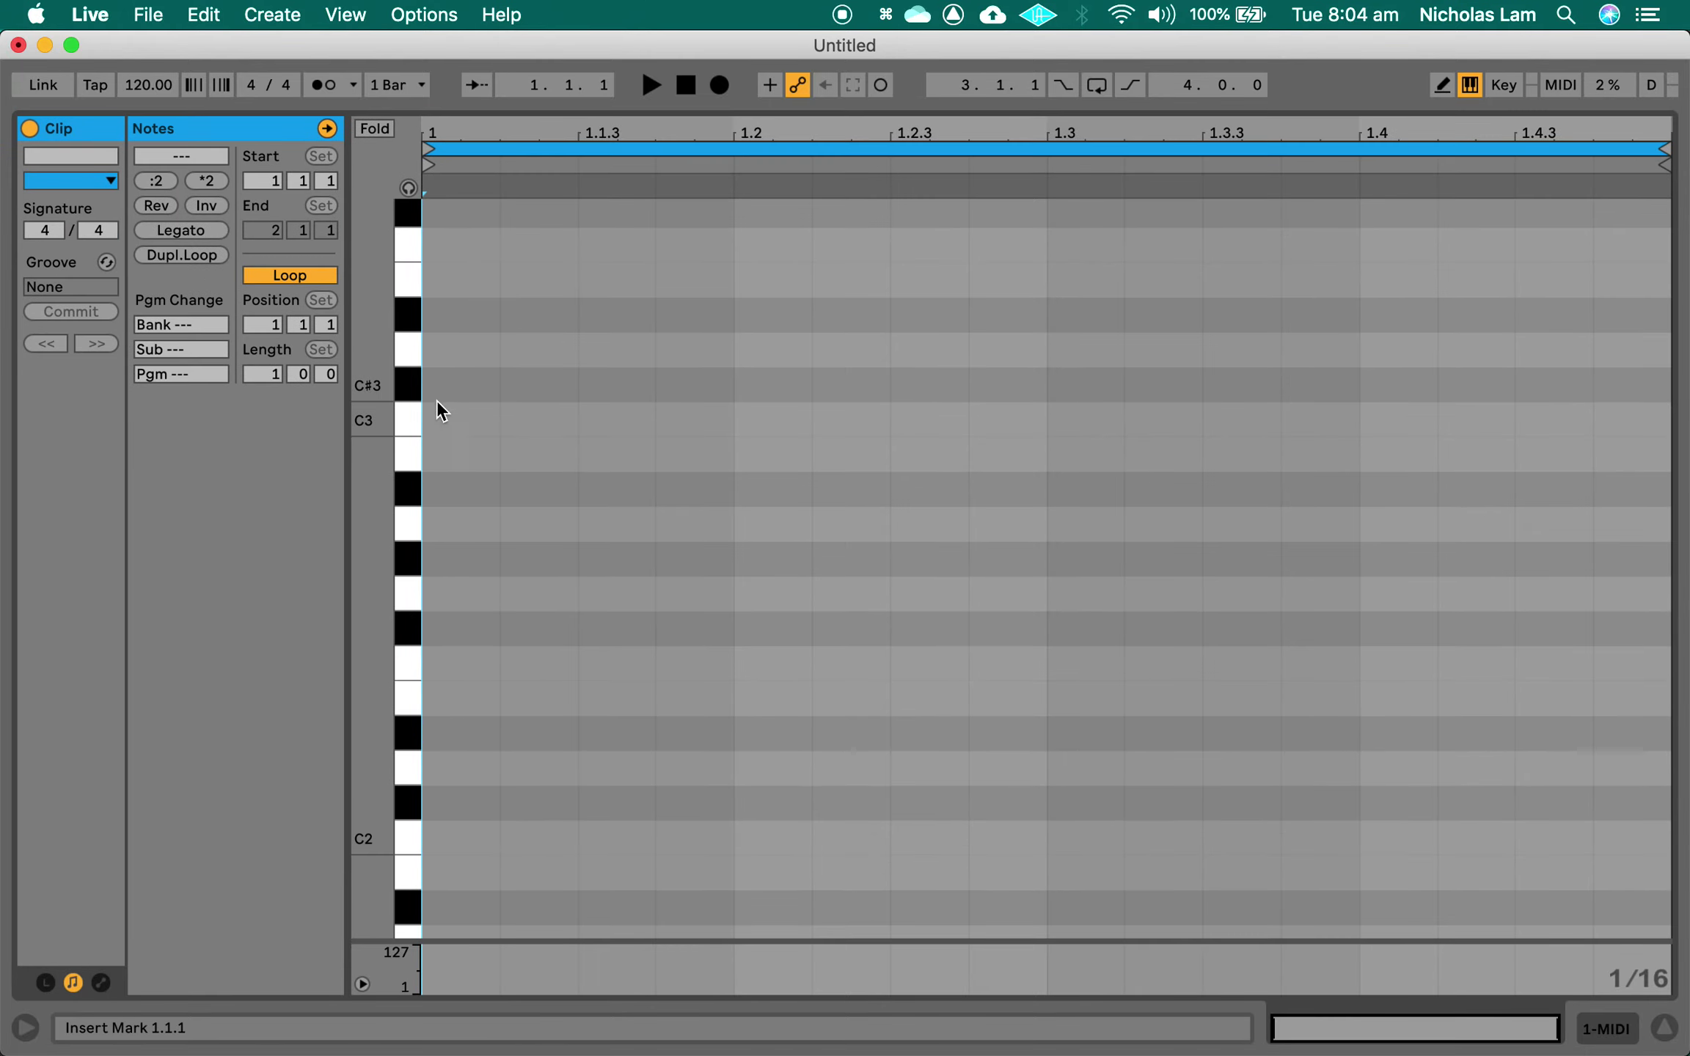
{"action": "scroll", "coordinate": [454, 432], "scroll_direction": "up", "scroll_amount": 1}
{"action": "double_click", "coordinate": [465, 458]}
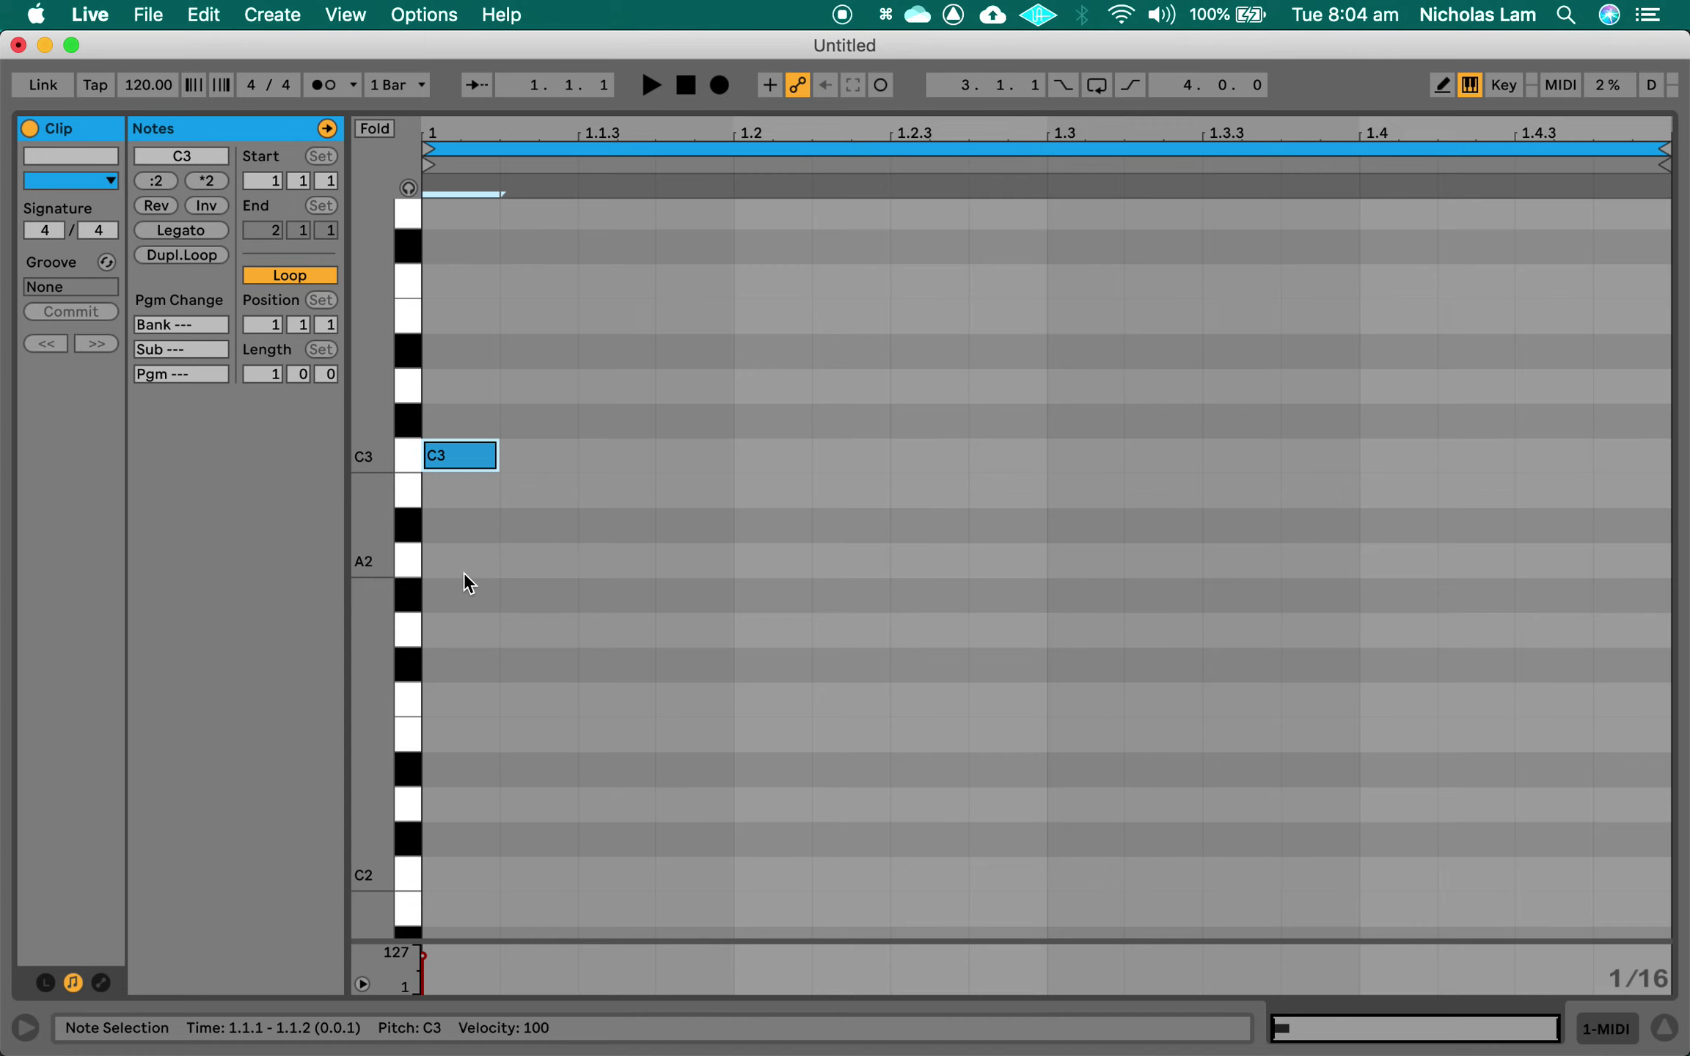
- Launch the clip on track 1 MIDI in Session View and route the track's MIDI output to IAC Driver (Bus 1)
{"action": "key", "text": "Tab"}
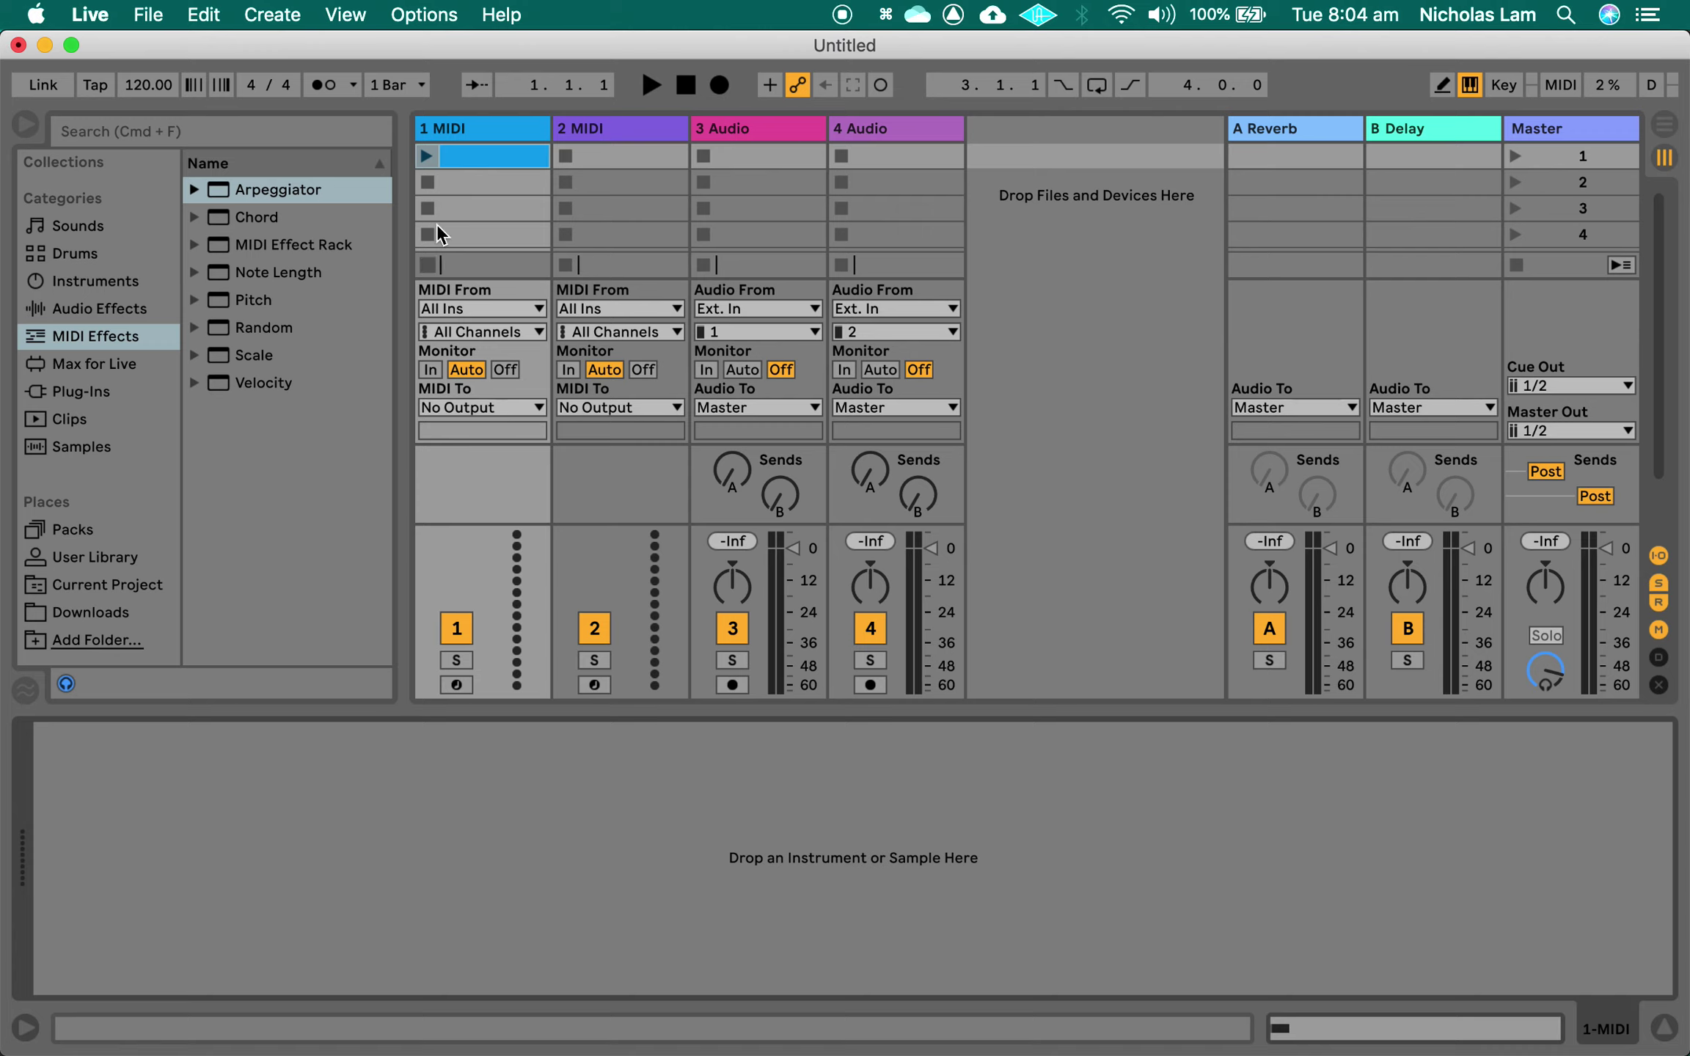
{"action": "left_click", "coordinate": [428, 157]}
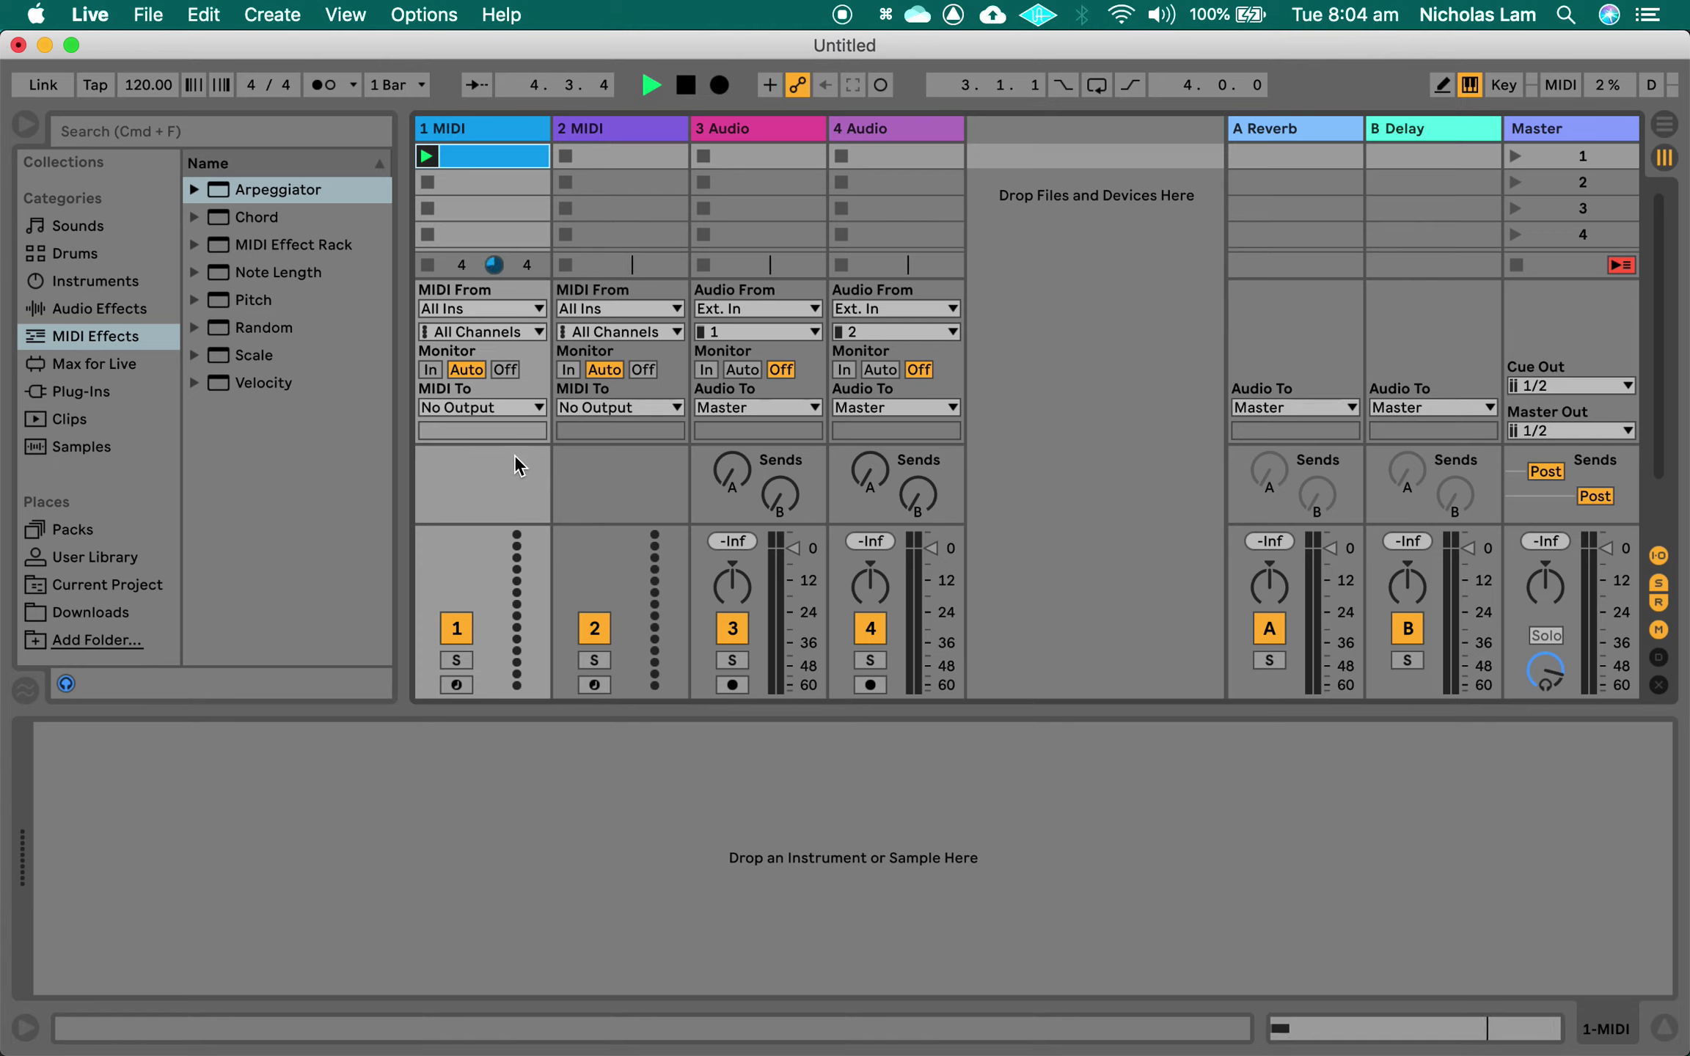
{"action": "left_click", "coordinate": [478, 406]}
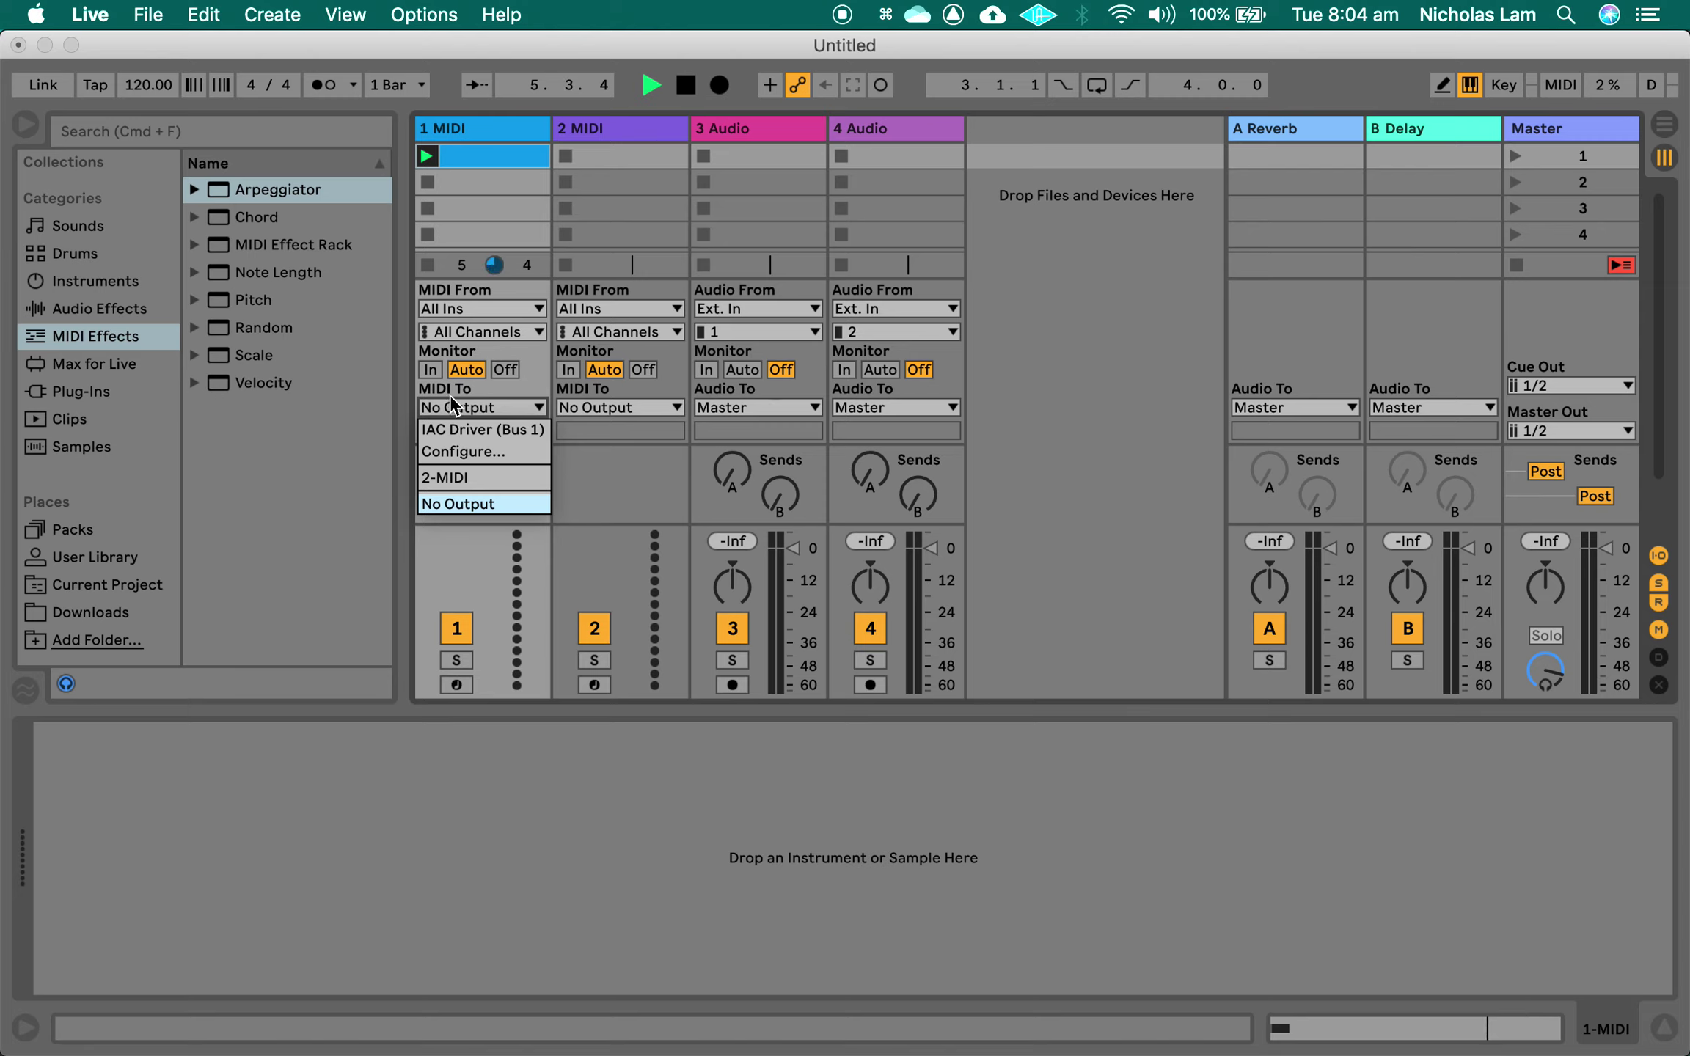
{"action": "left_click", "coordinate": [521, 432]}
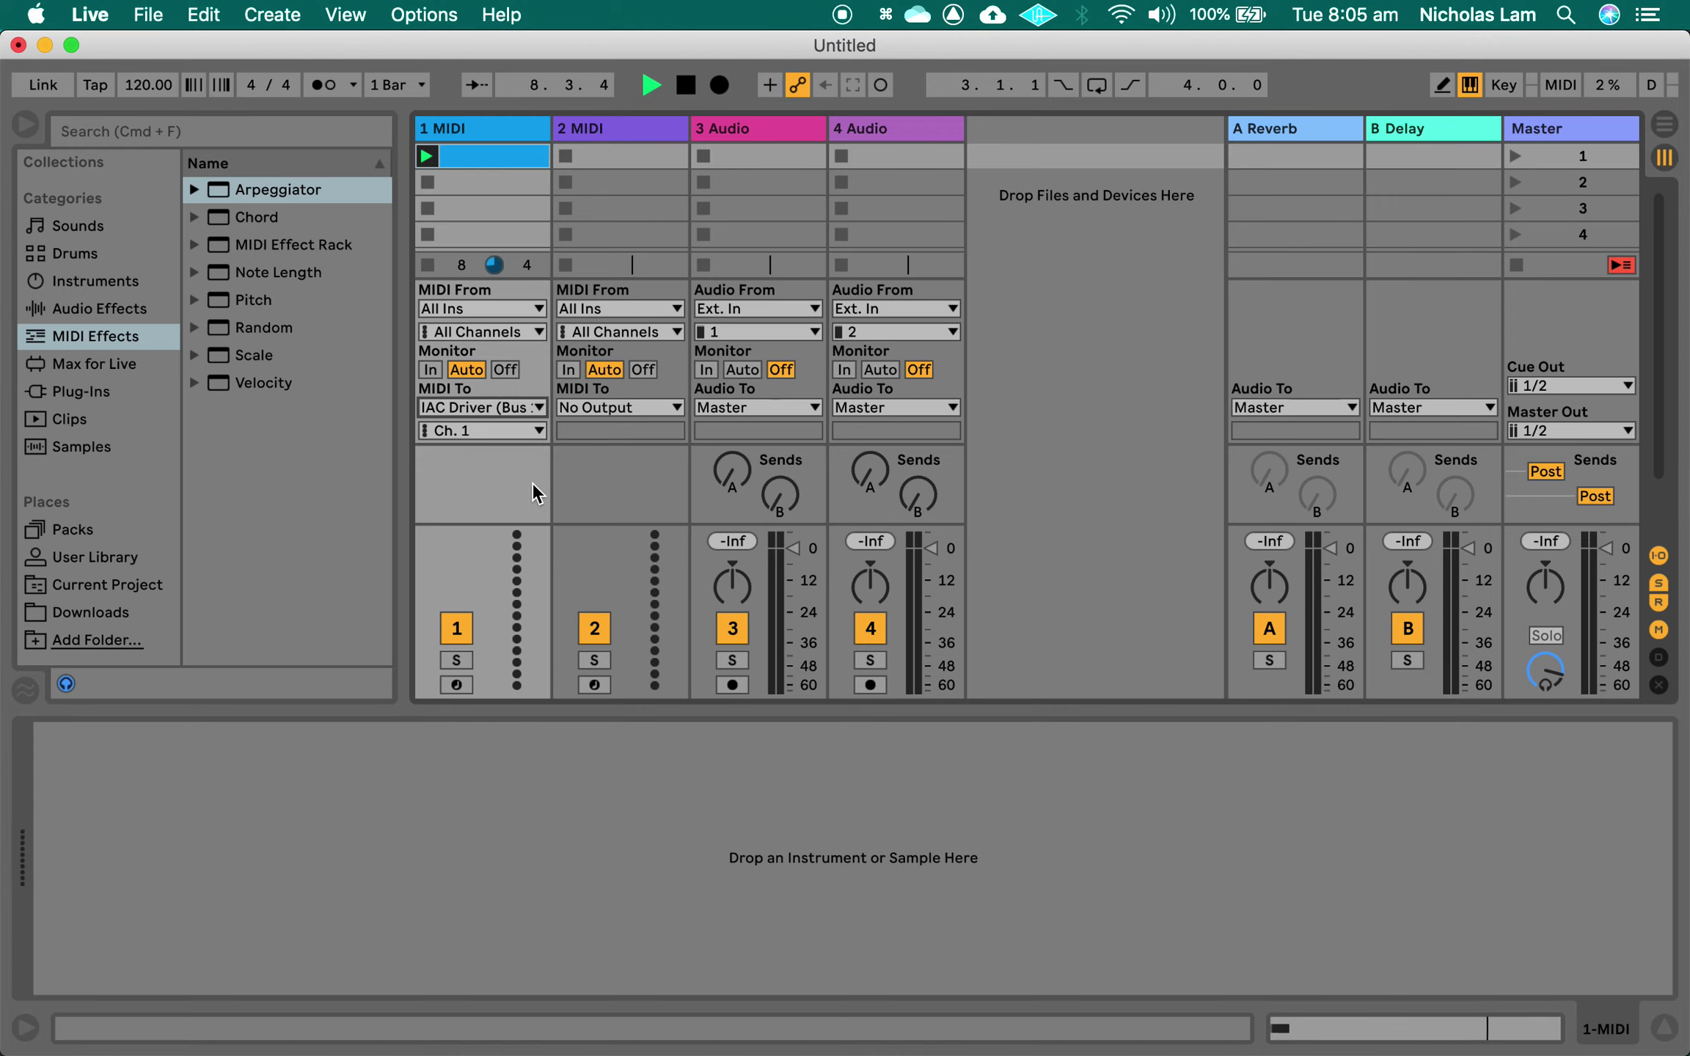
- Switch to VCV Rack and start a new patch from the default template
{"action": "key", "text": "super+Tab"}
{"action": "key", "text": "super+Tab"}
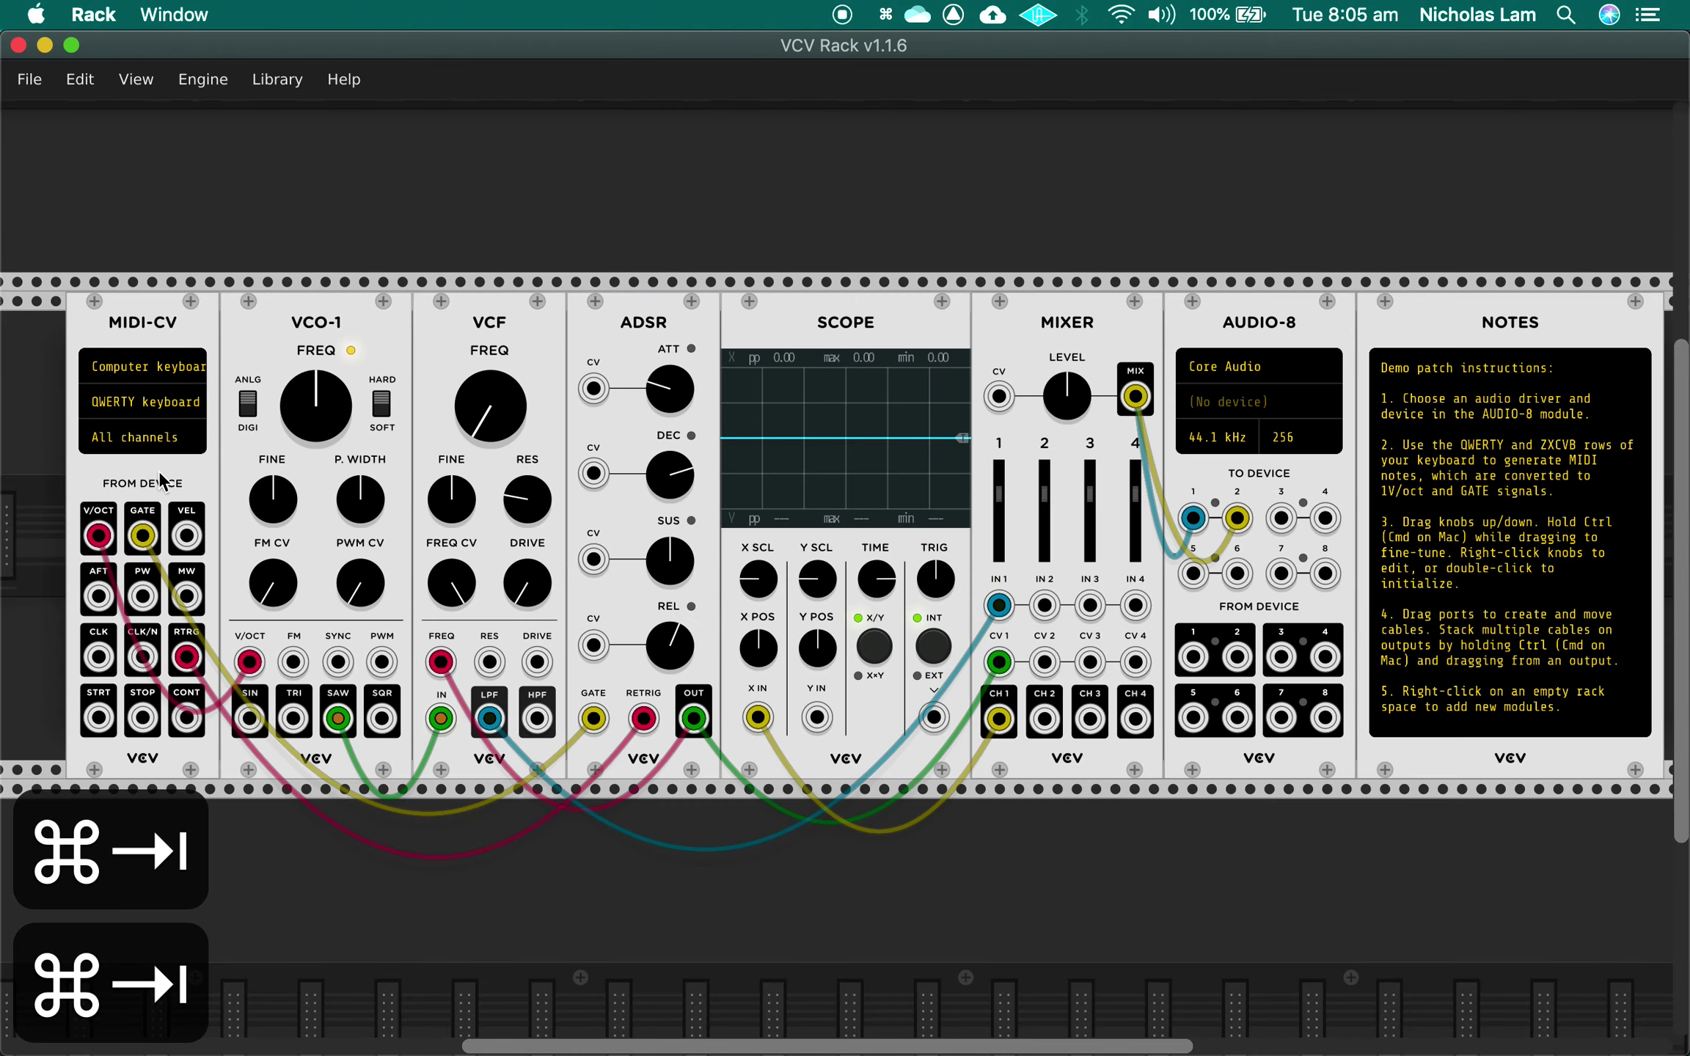
{"action": "left_click", "coordinate": [30, 79]}
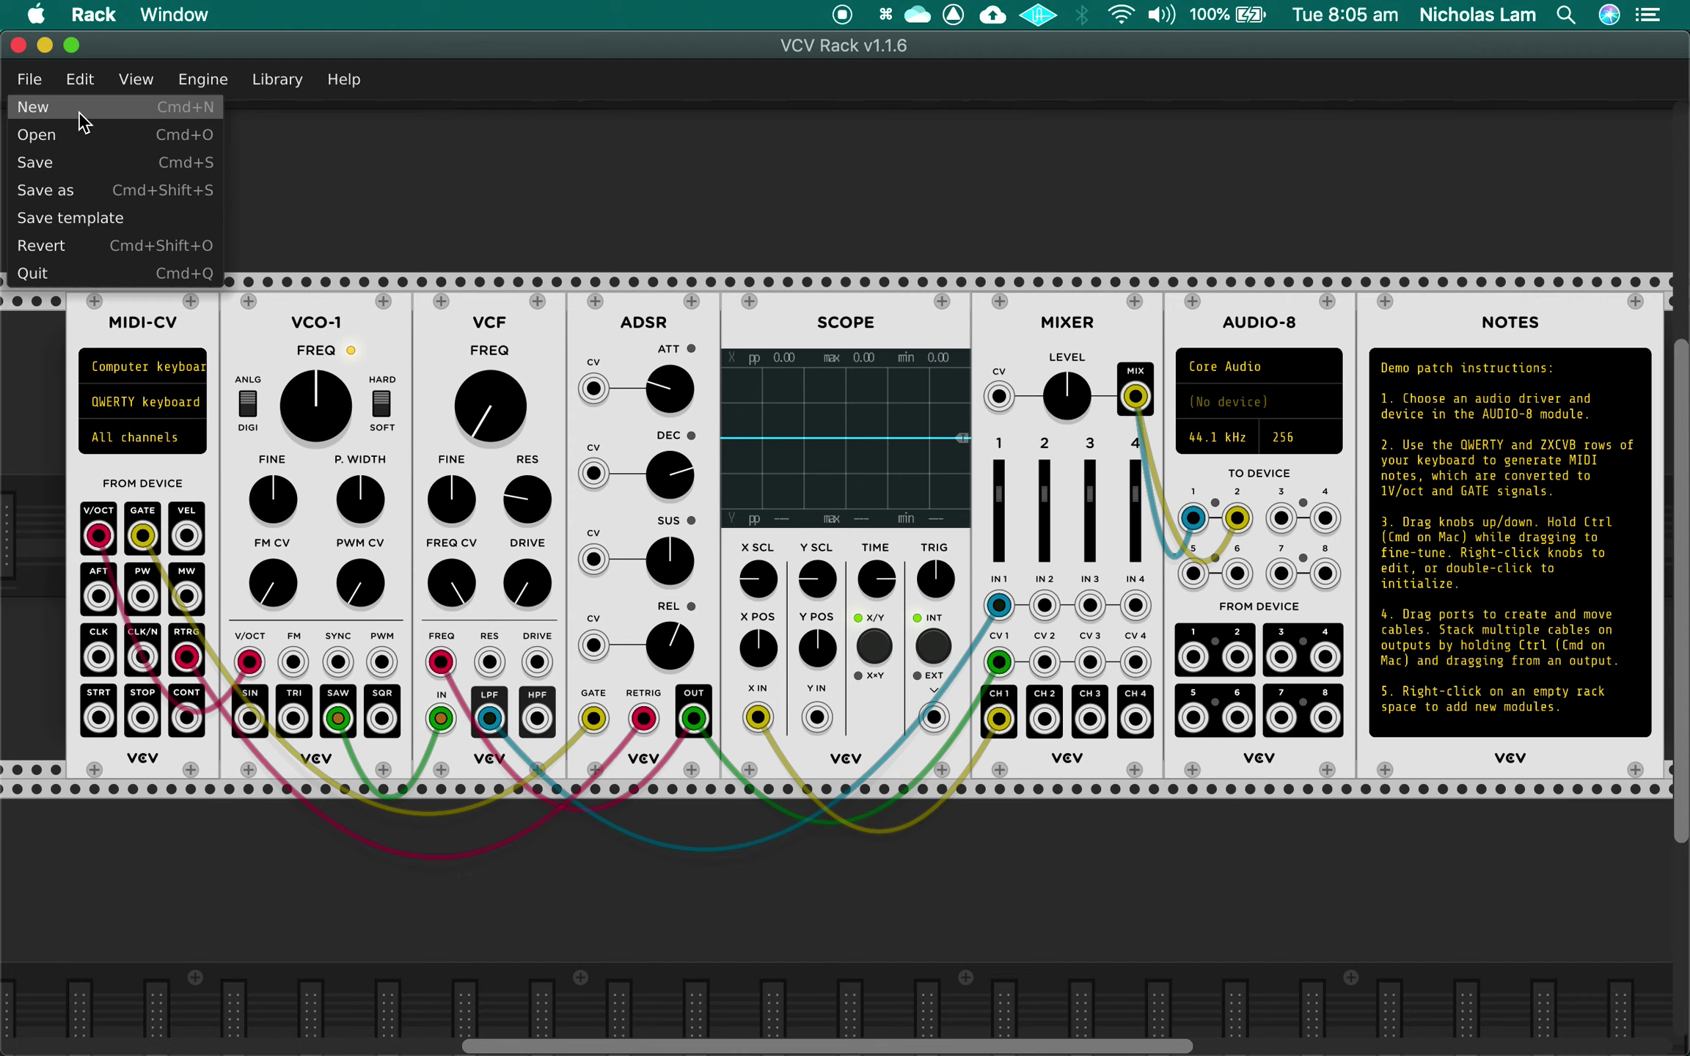
{"action": "left_click", "coordinate": [81, 119]}
{"action": "left_click", "coordinate": [1034, 400]}
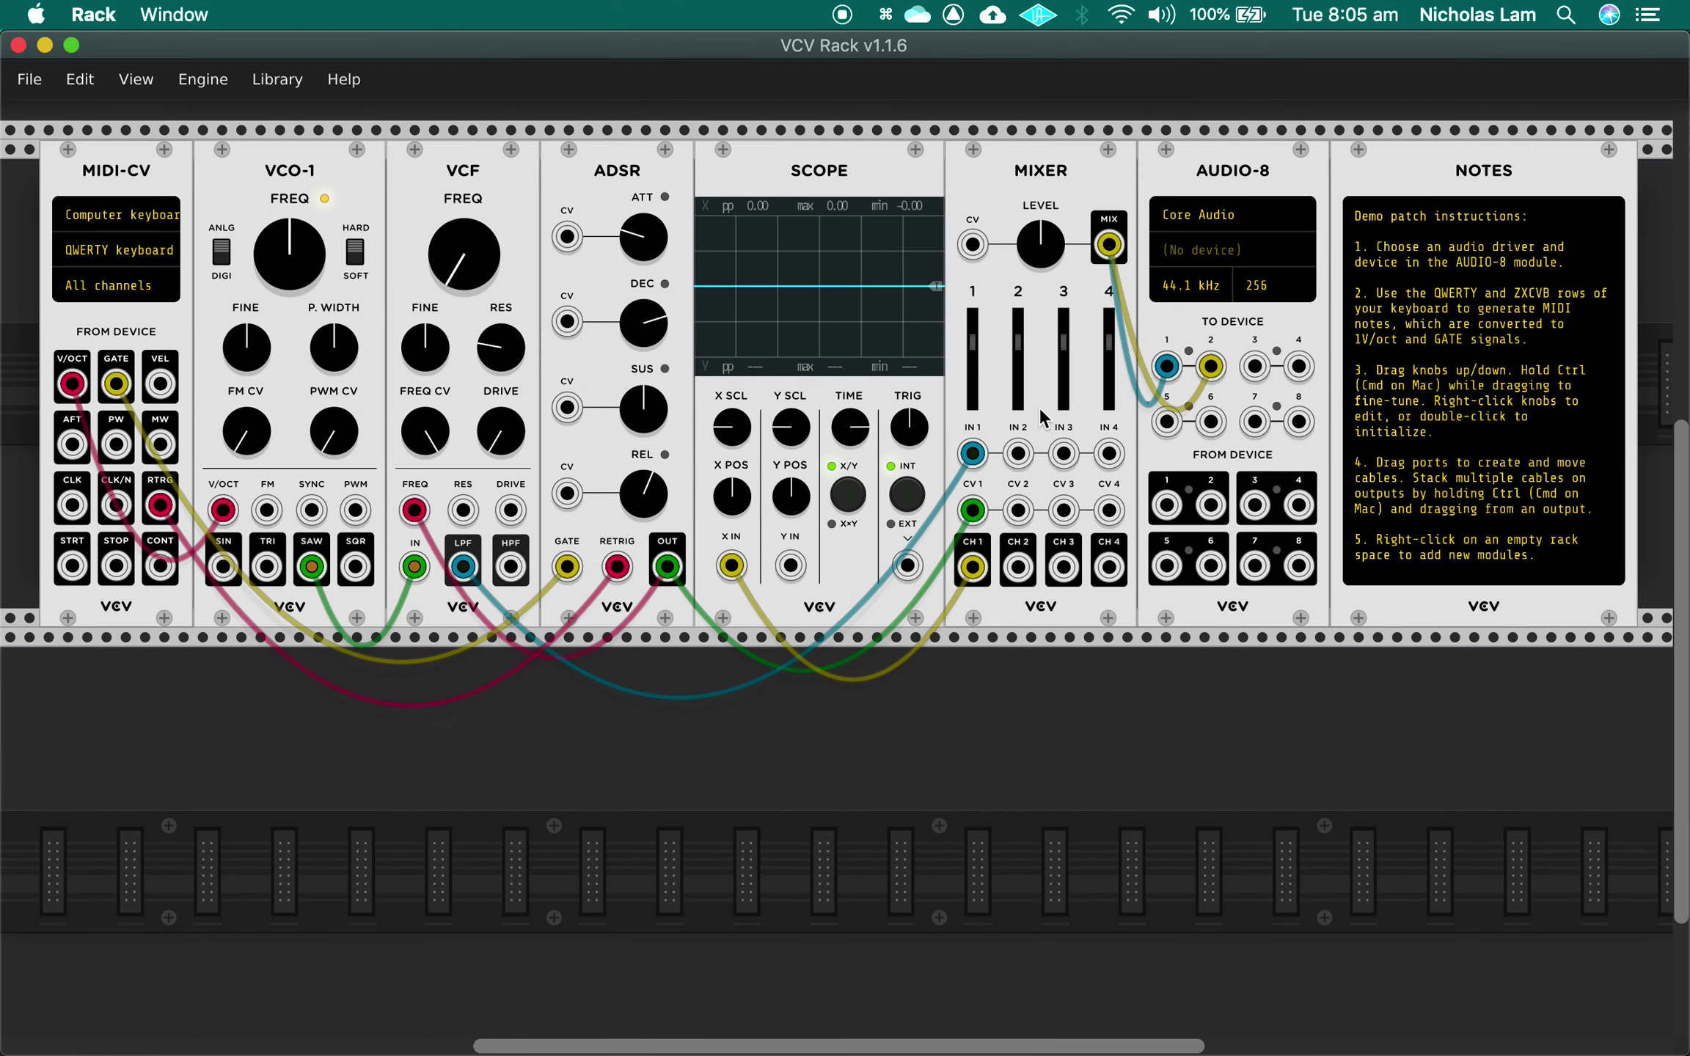
- Set the MIDI-CV module's driver to Core MIDI and its device to IAC Driver Bus 1
{"action": "scroll", "coordinate": [434, 718], "scroll_direction": "up", "scroll_amount": 5}
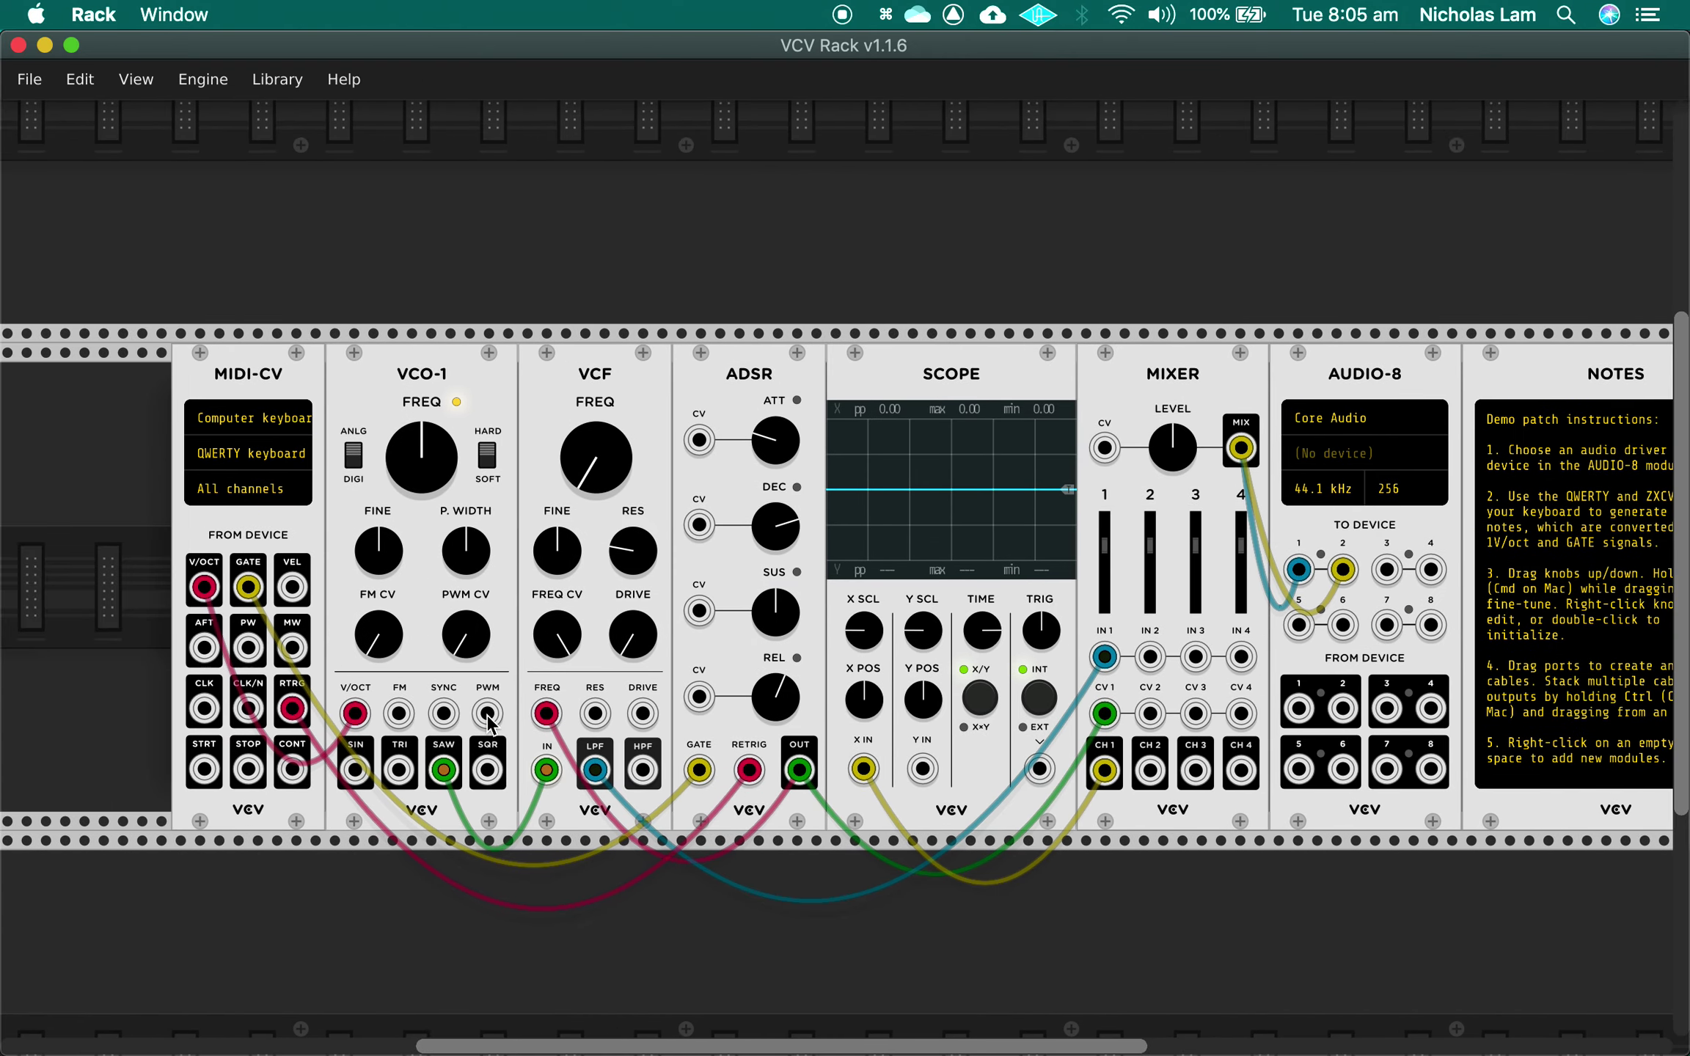
{"action": "scroll", "coordinate": [488, 723], "scroll_direction": "right", "scroll_amount": 2}
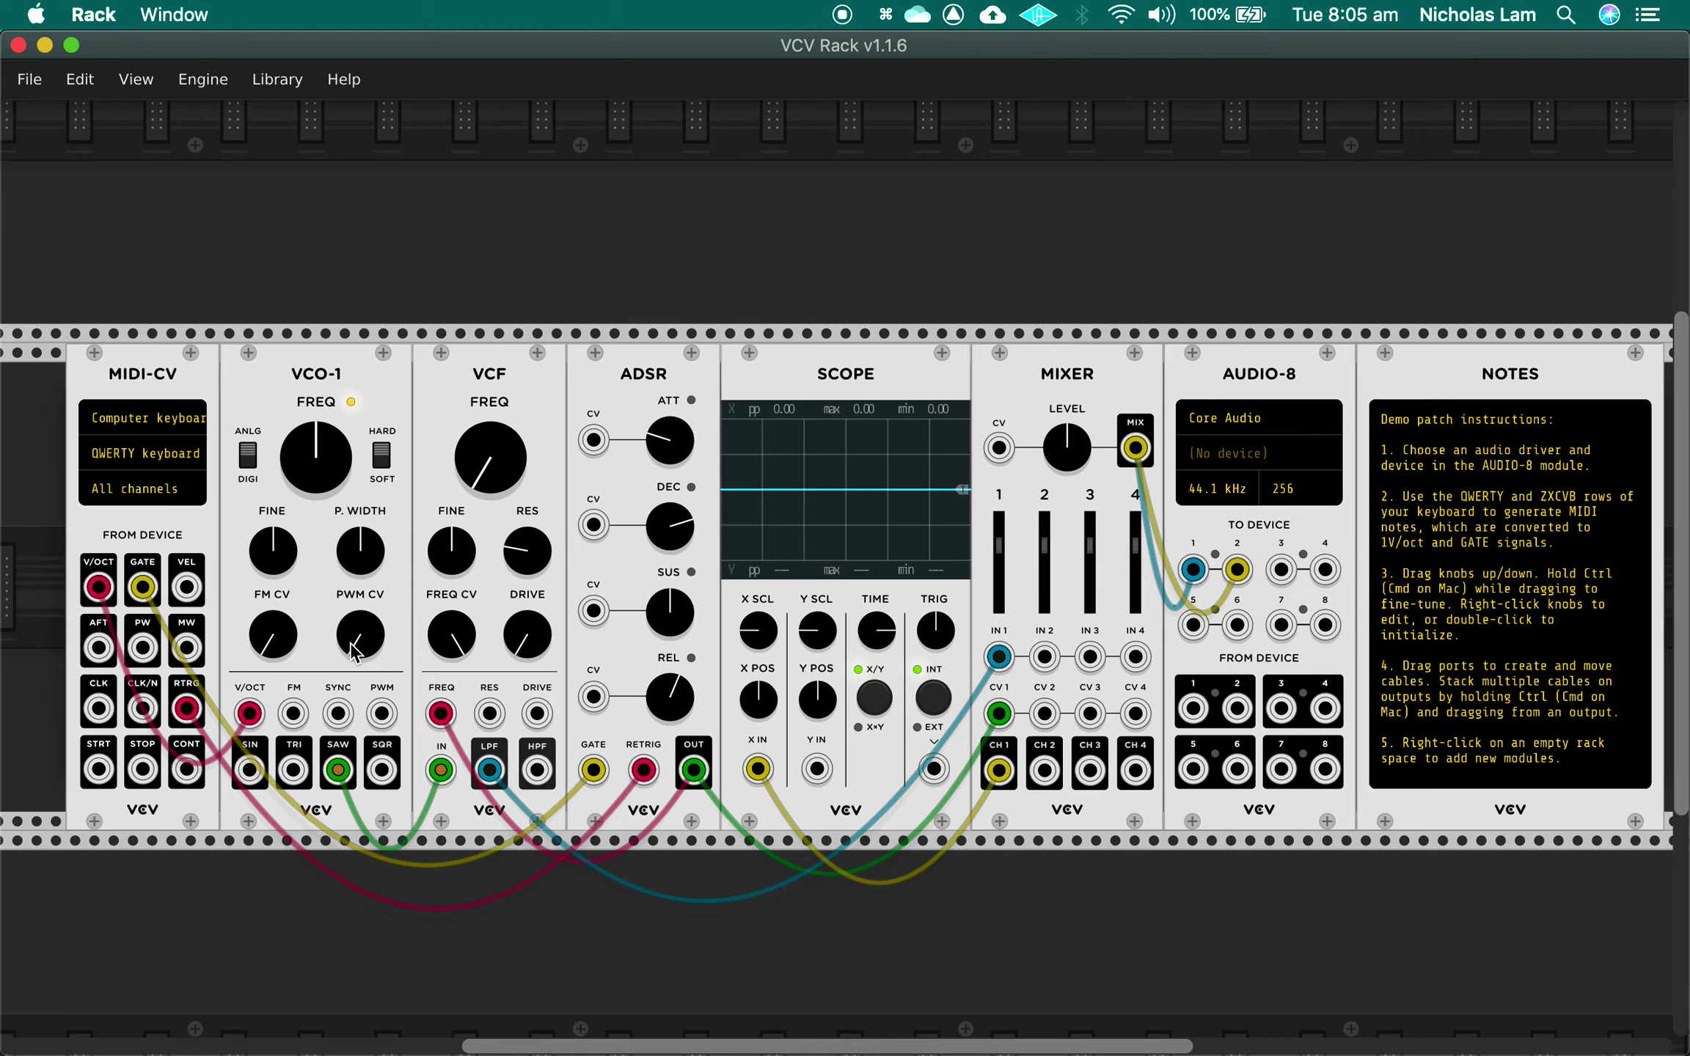
{"action": "left_click", "coordinate": [160, 423]}
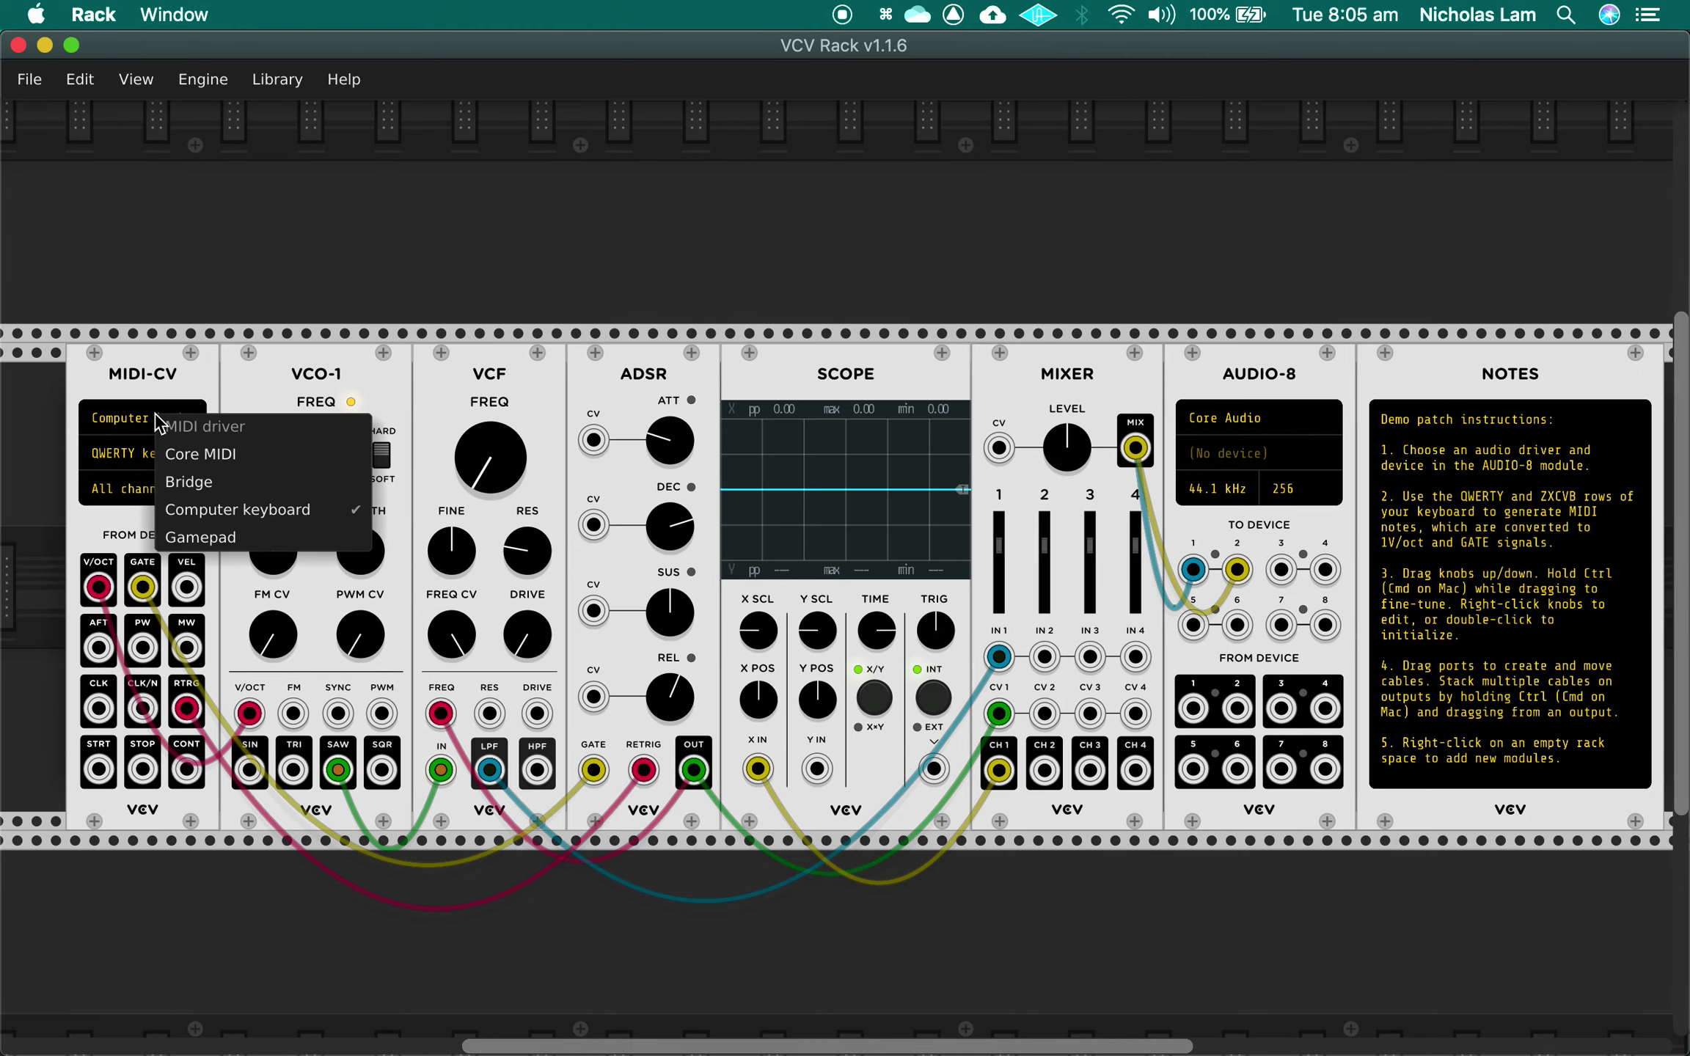
{"action": "left_click", "coordinate": [247, 453]}
{"action": "left_click", "coordinate": [183, 467]}
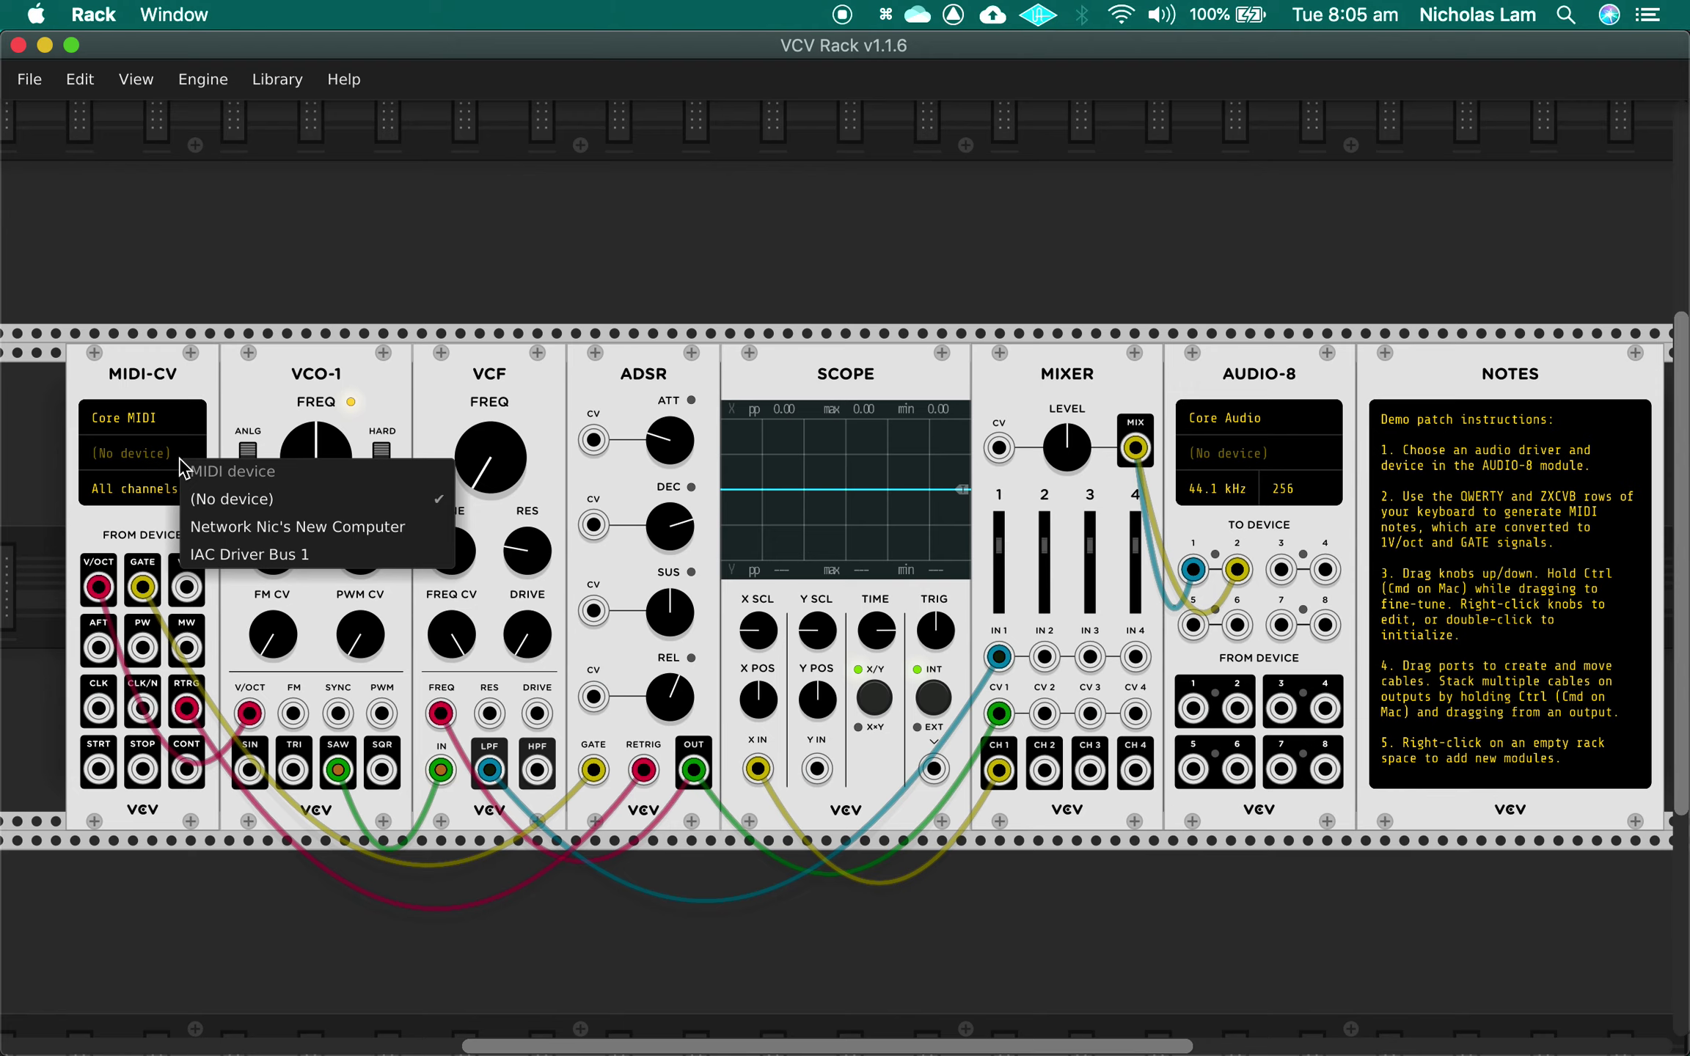
{"action": "left_click", "coordinate": [136, 425]}
{"action": "left_click", "coordinate": [157, 424]}
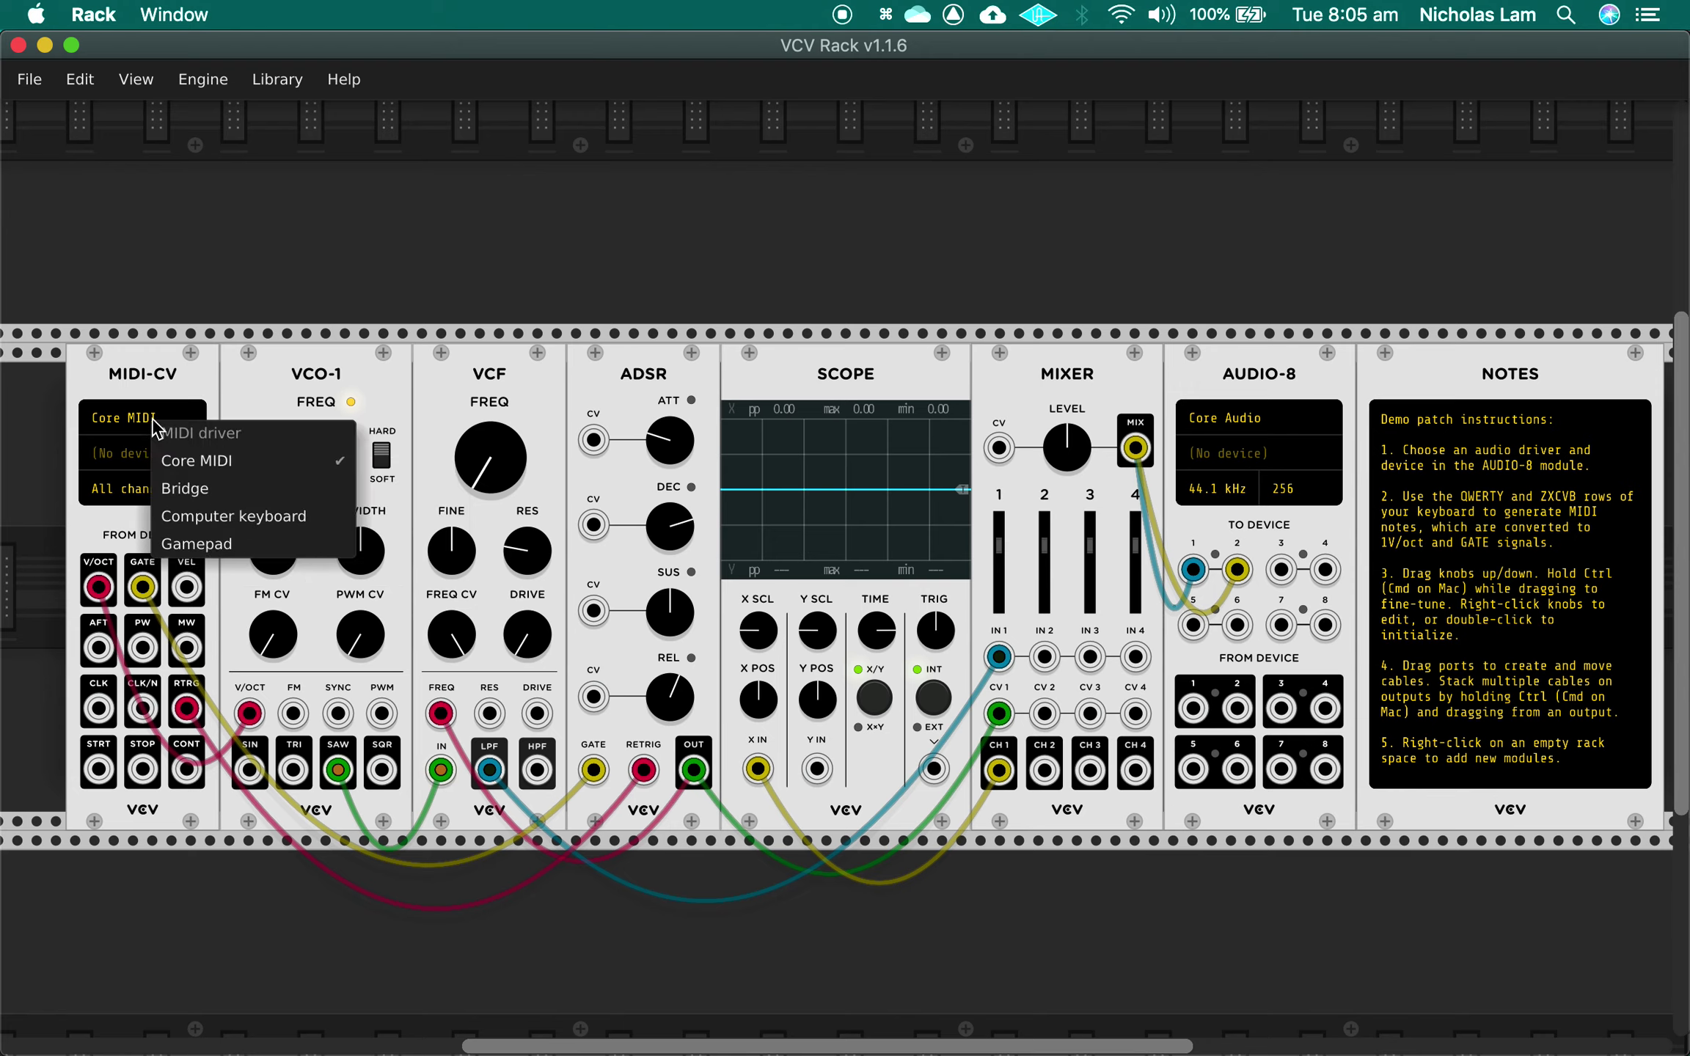
{"action": "left_click", "coordinate": [192, 423]}
{"action": "left_click", "coordinate": [178, 457]}
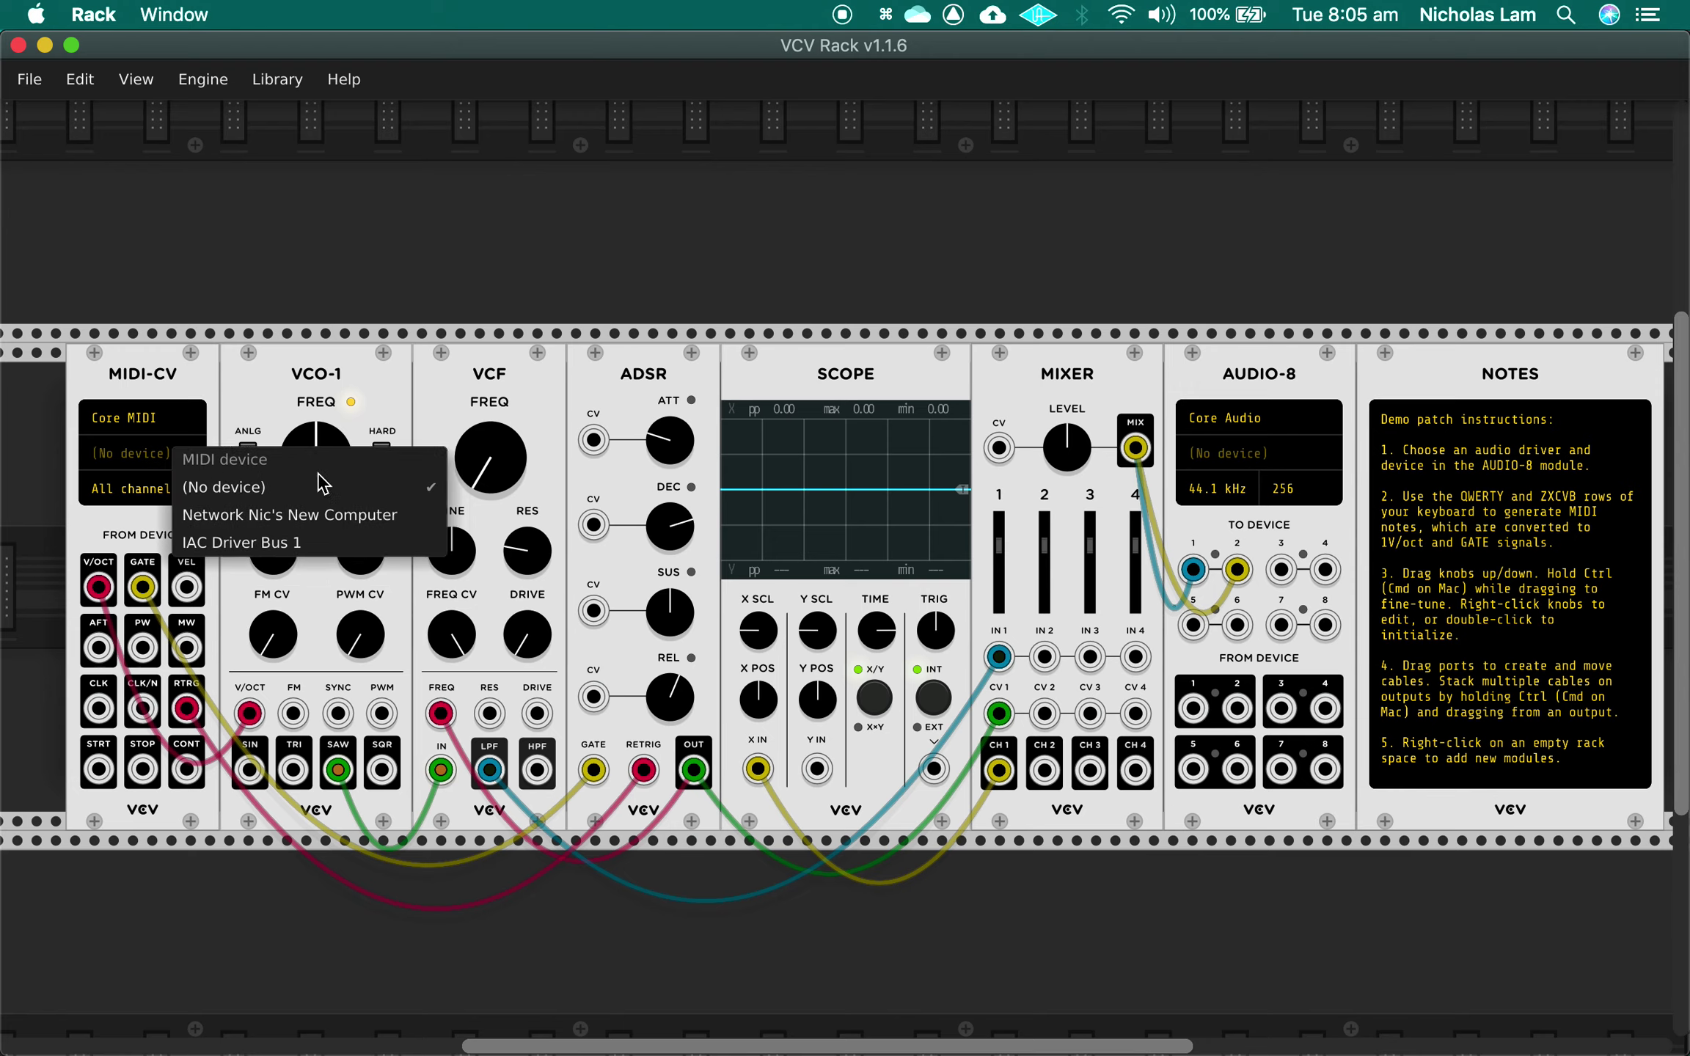
{"action": "left_click", "coordinate": [327, 544]}
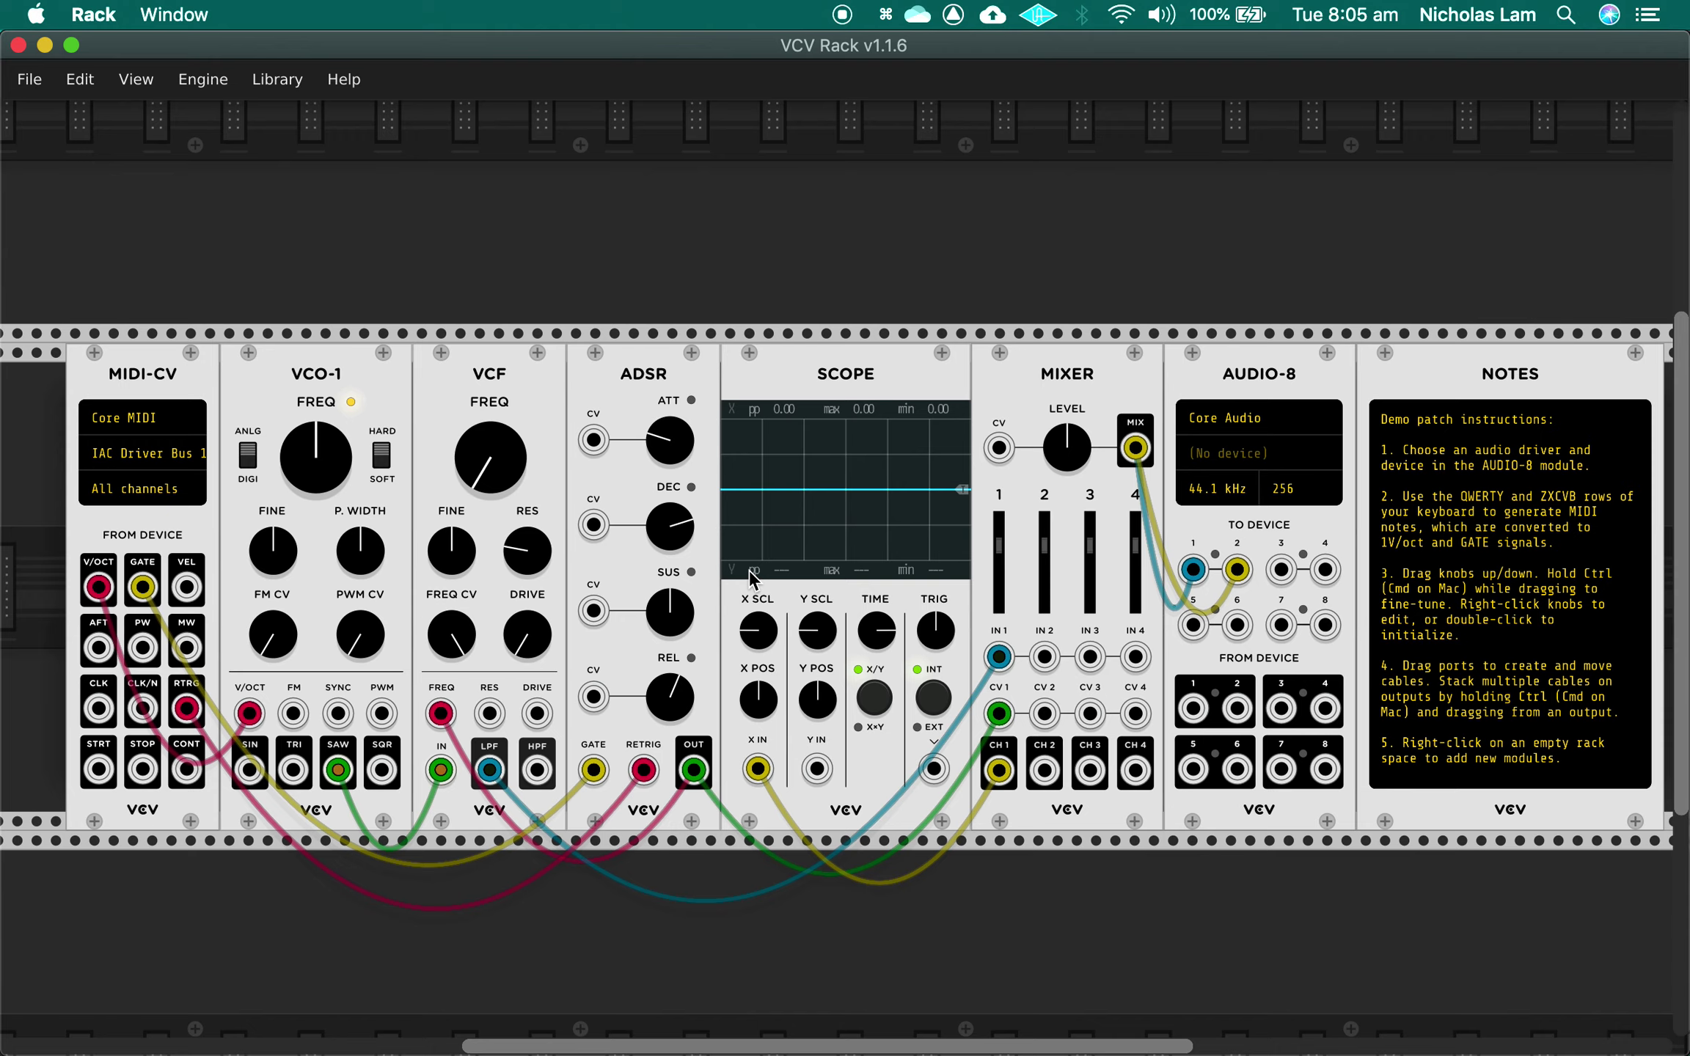
{"action": "key", "text": "super+Tab"}
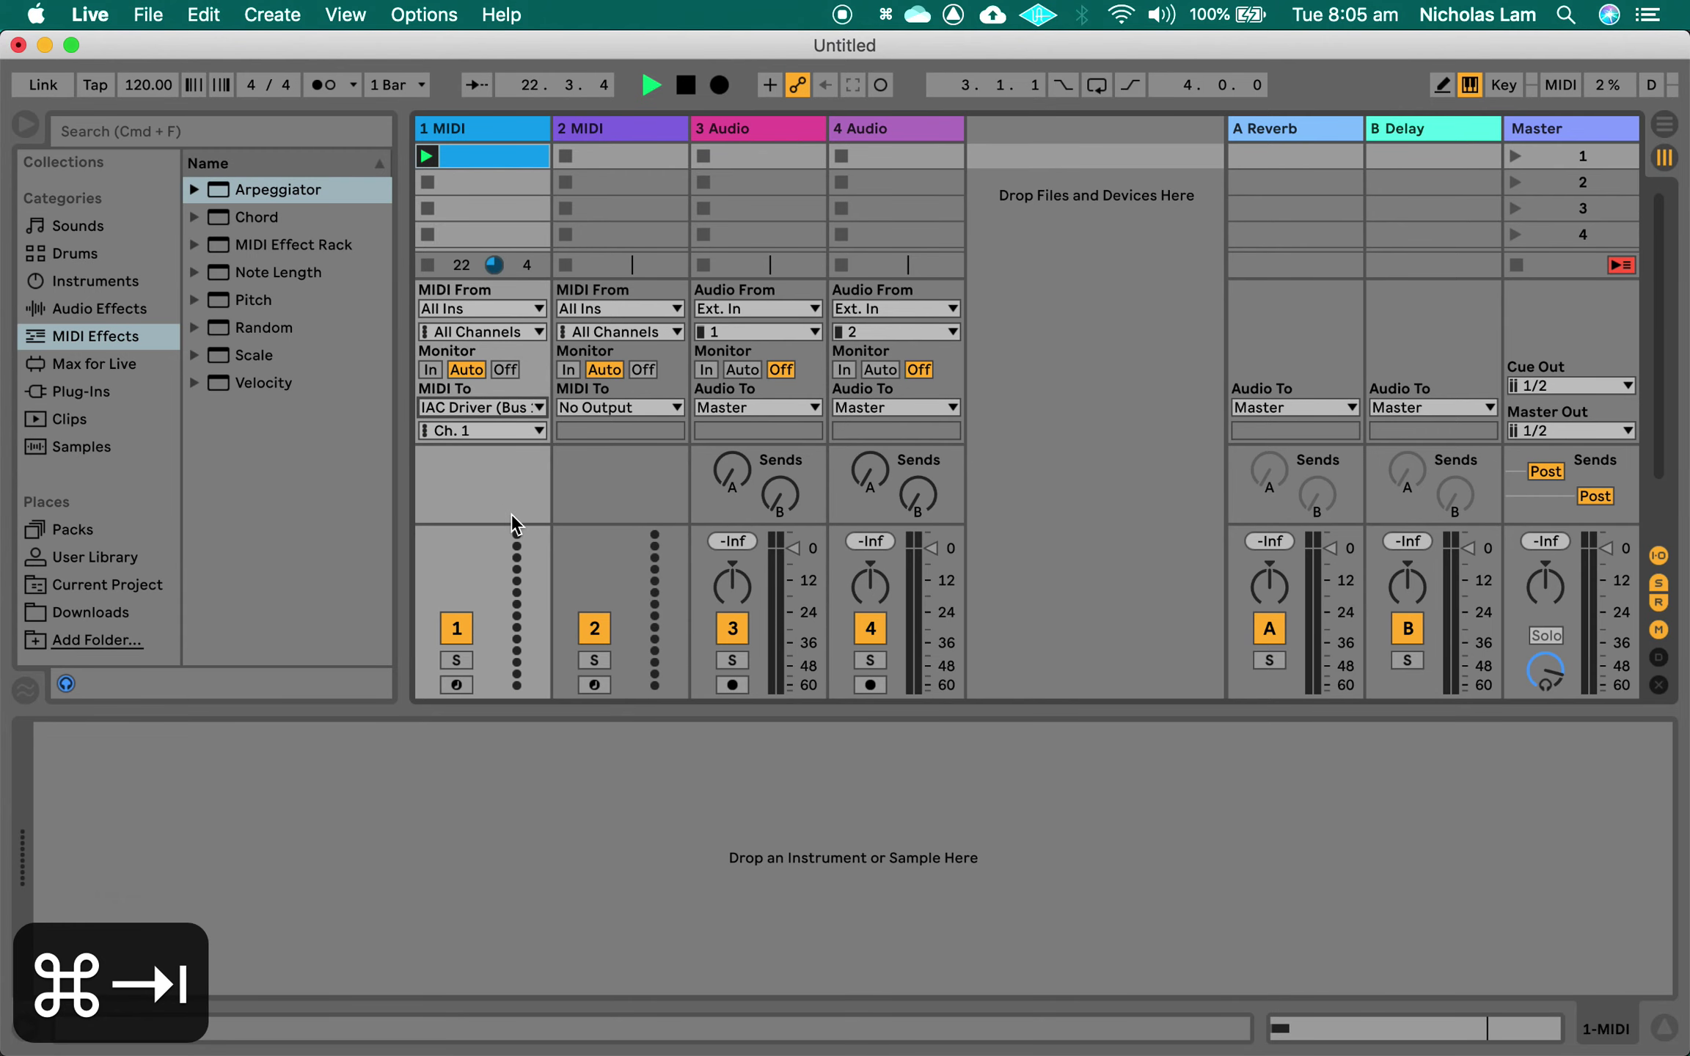
{"action": "key", "text": "super+Tab"}
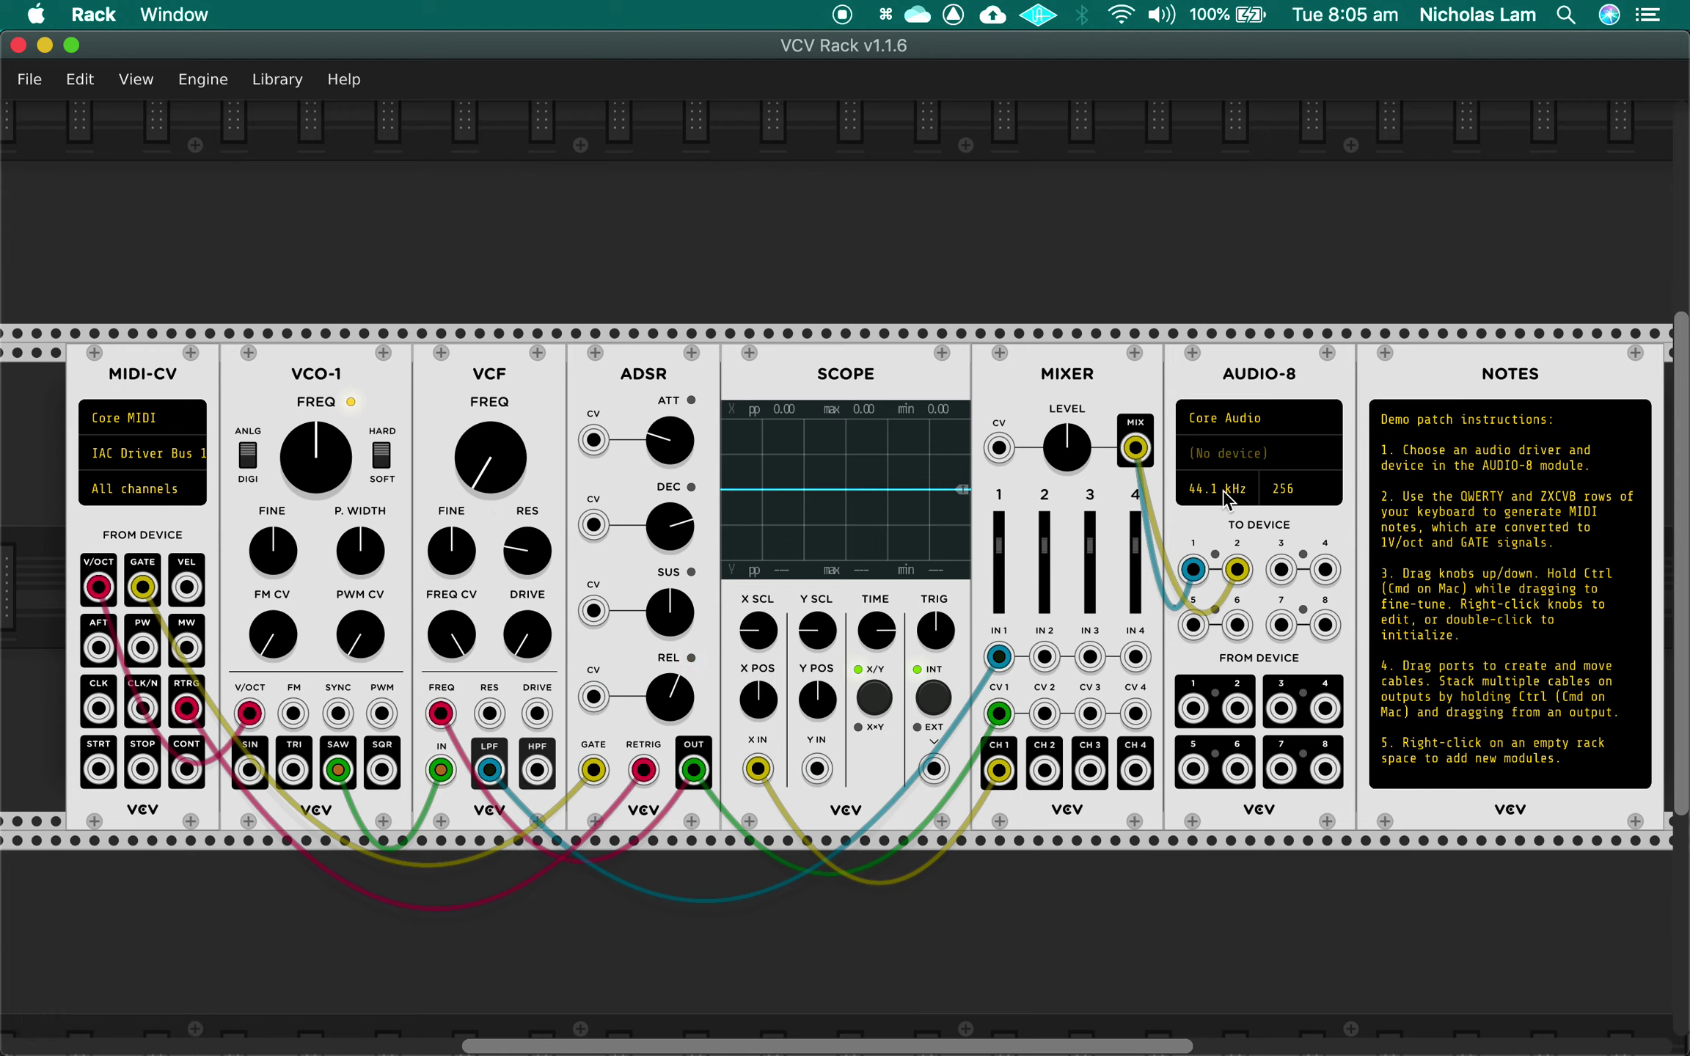
{"action": "key", "text": "super+Tab"}
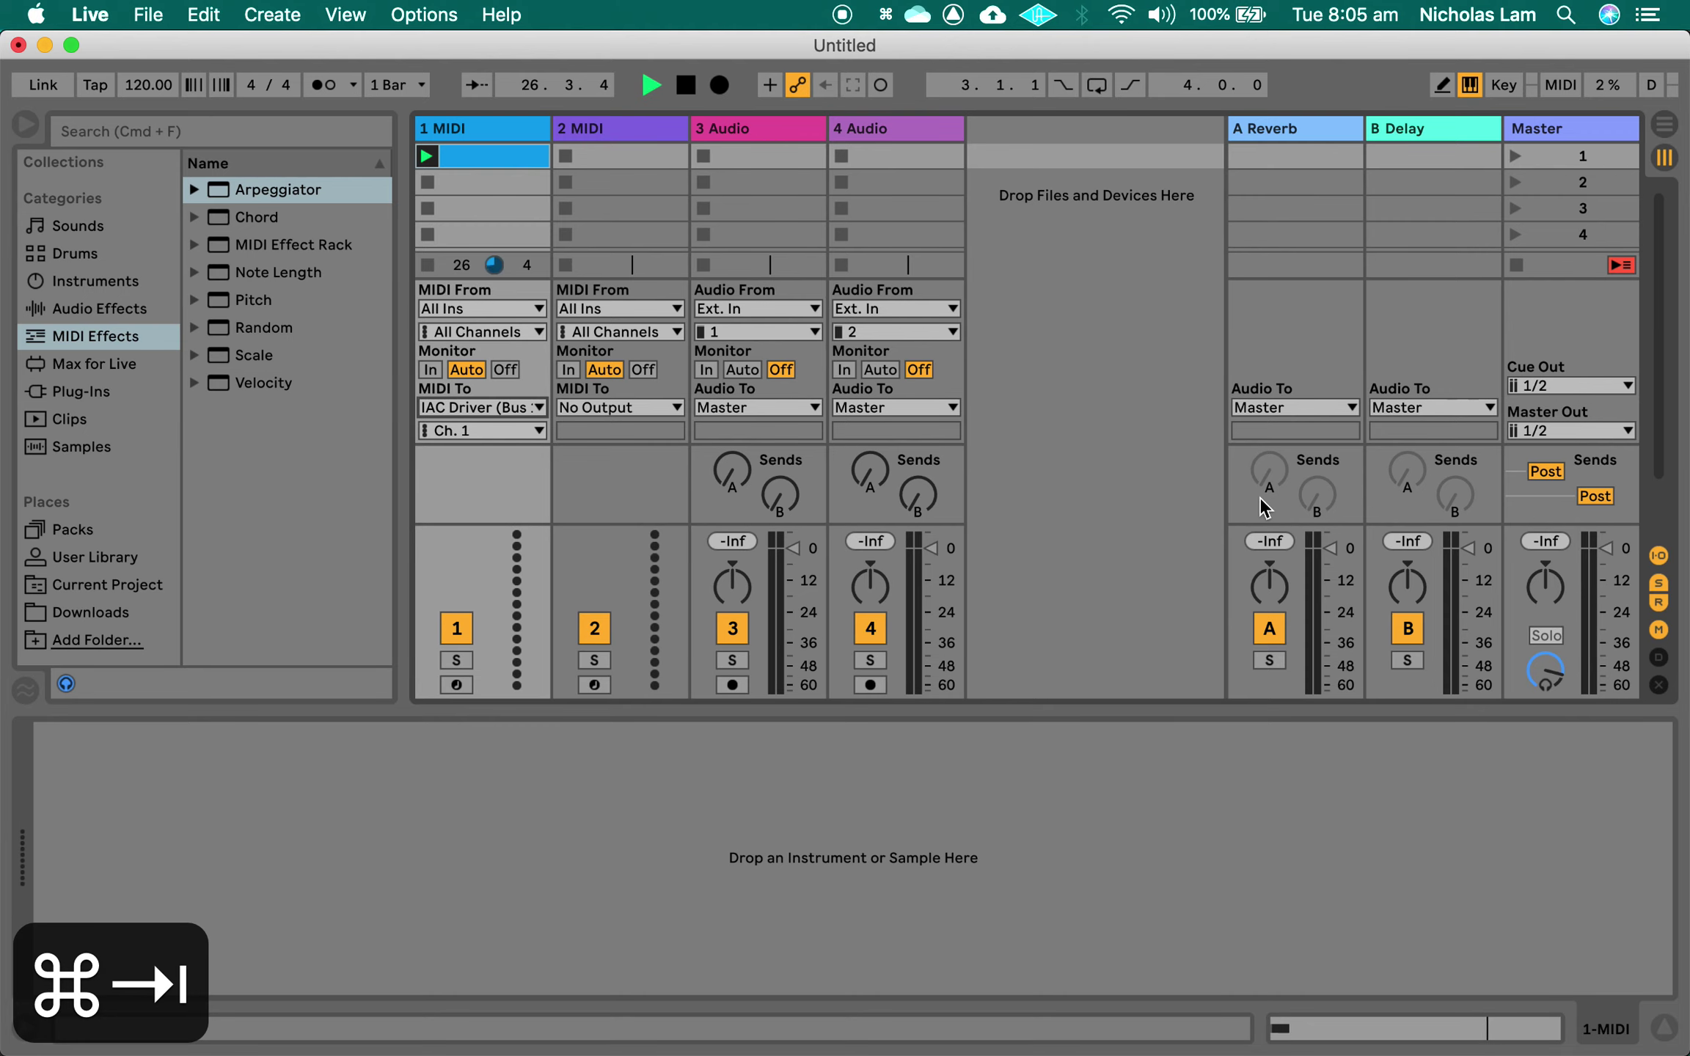
{"action": "key", "text": "super+Tab"}
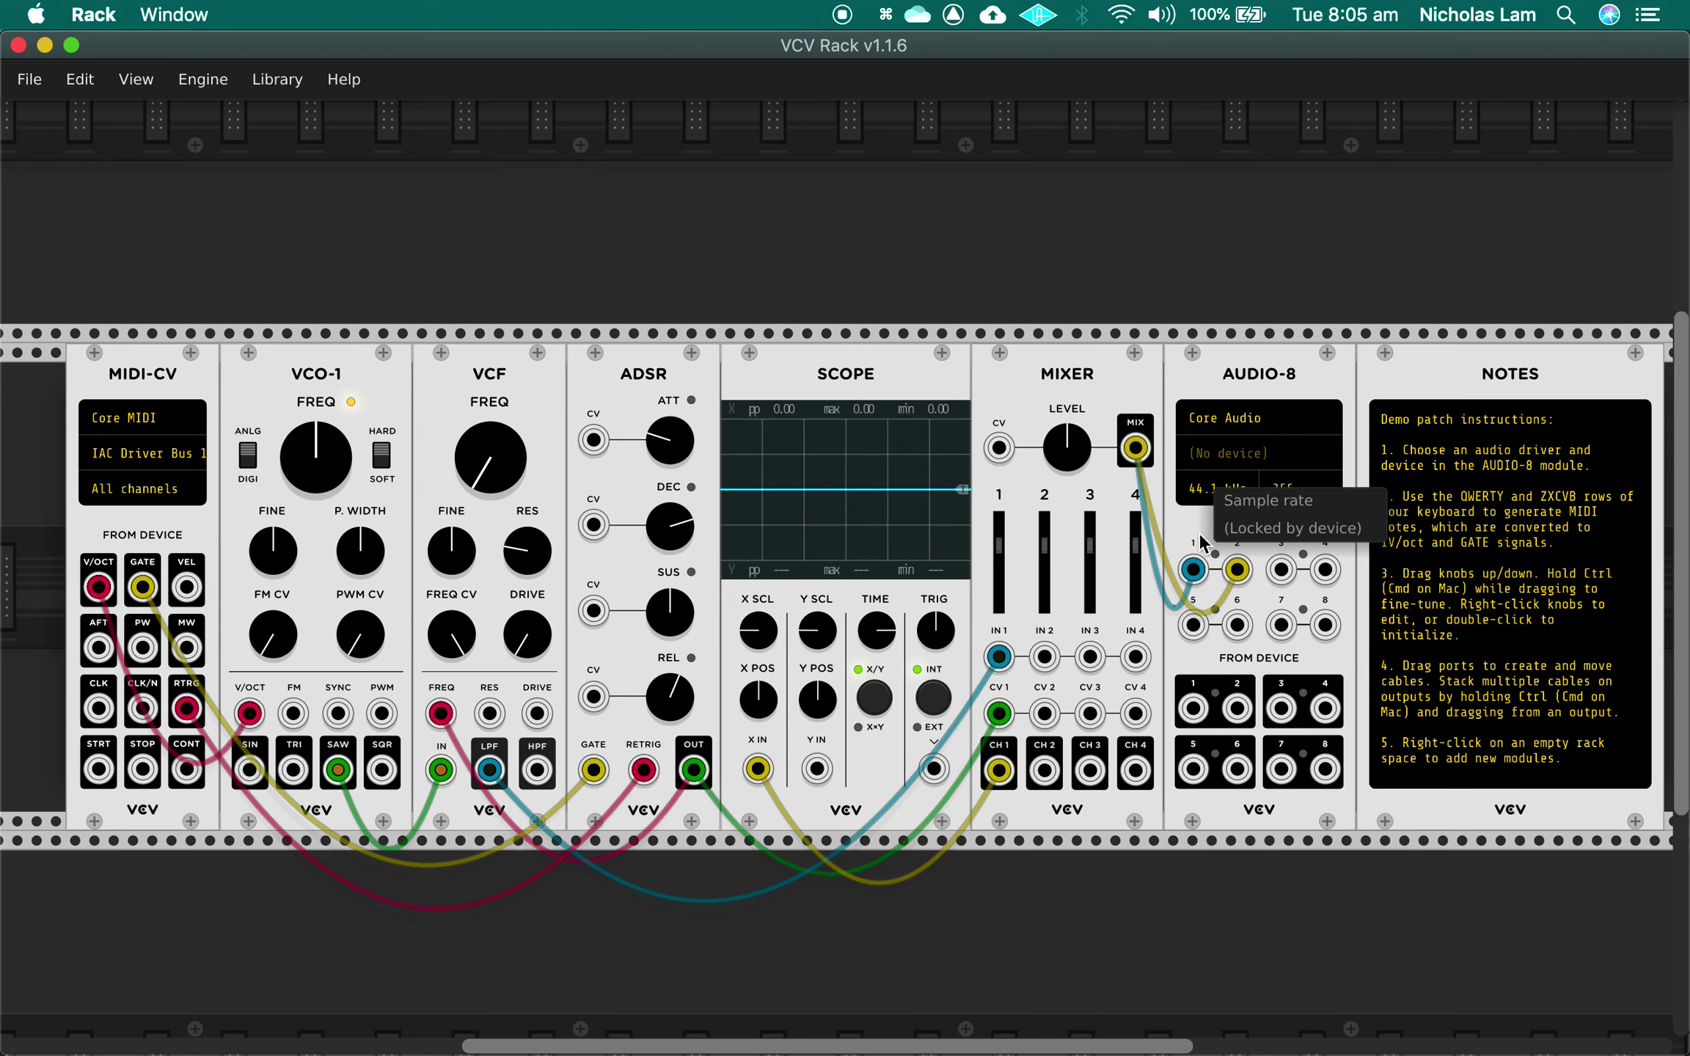
{"action": "left_click", "coordinate": [1317, 496]}
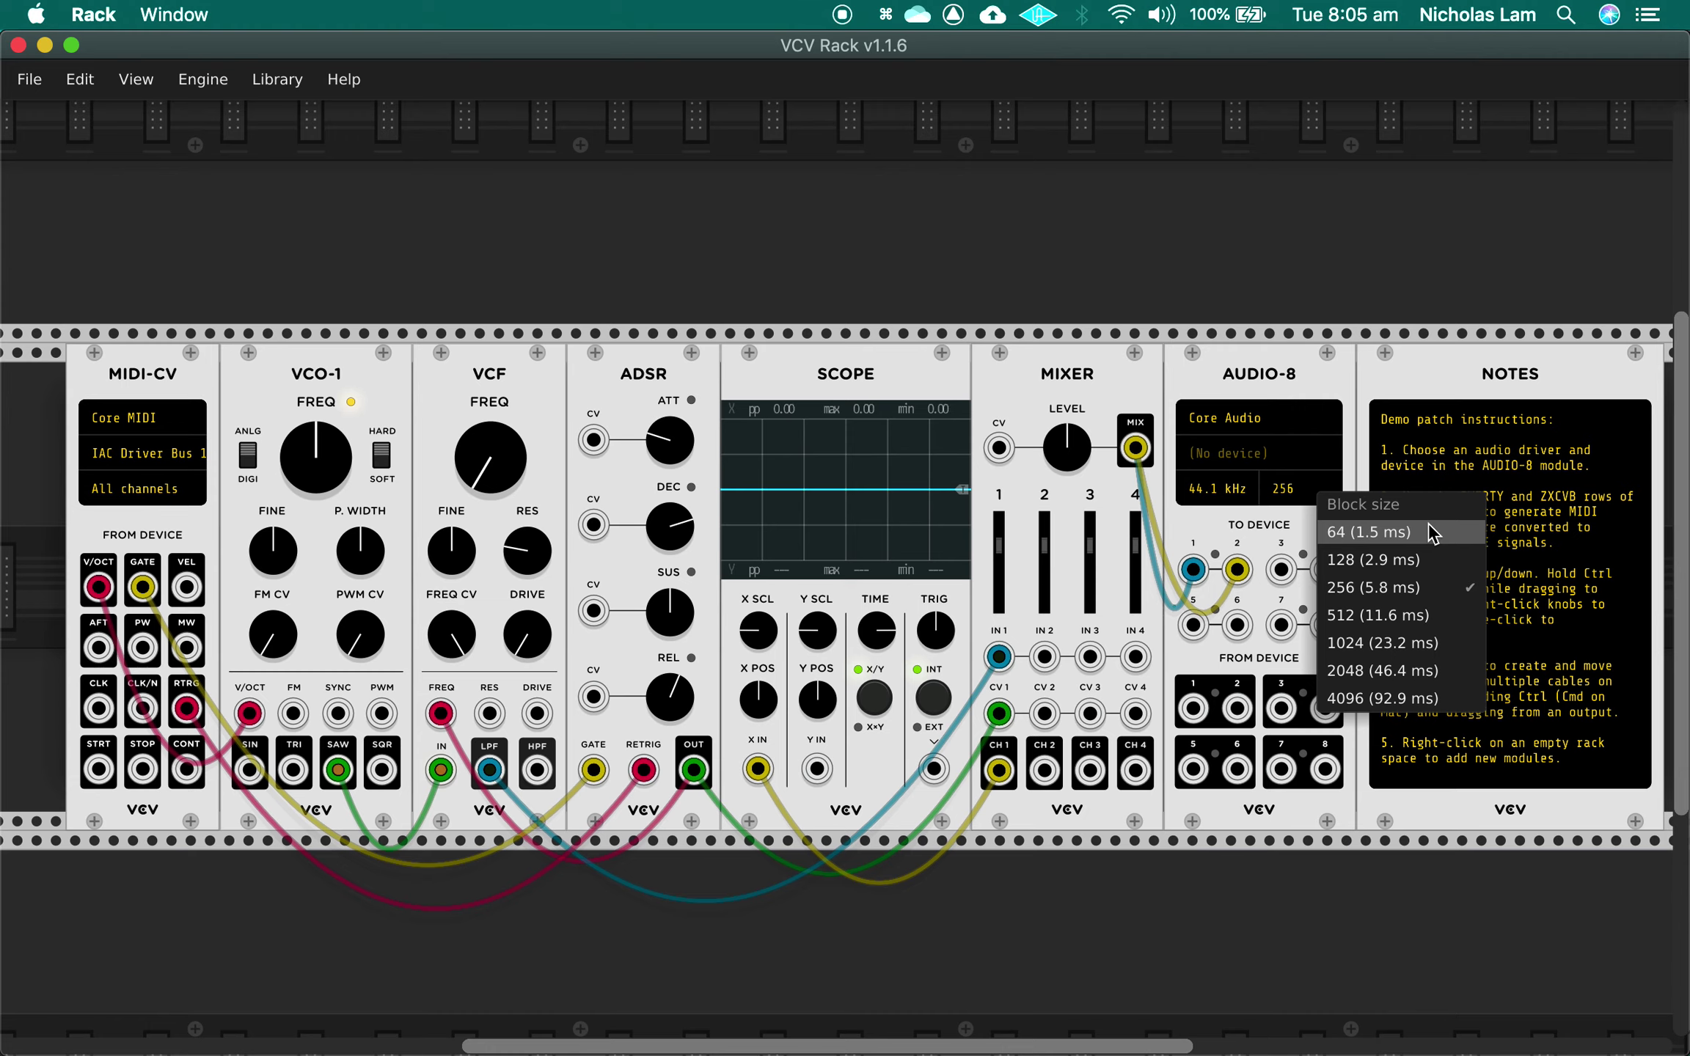
{"action": "left_click", "coordinate": [1355, 450]}
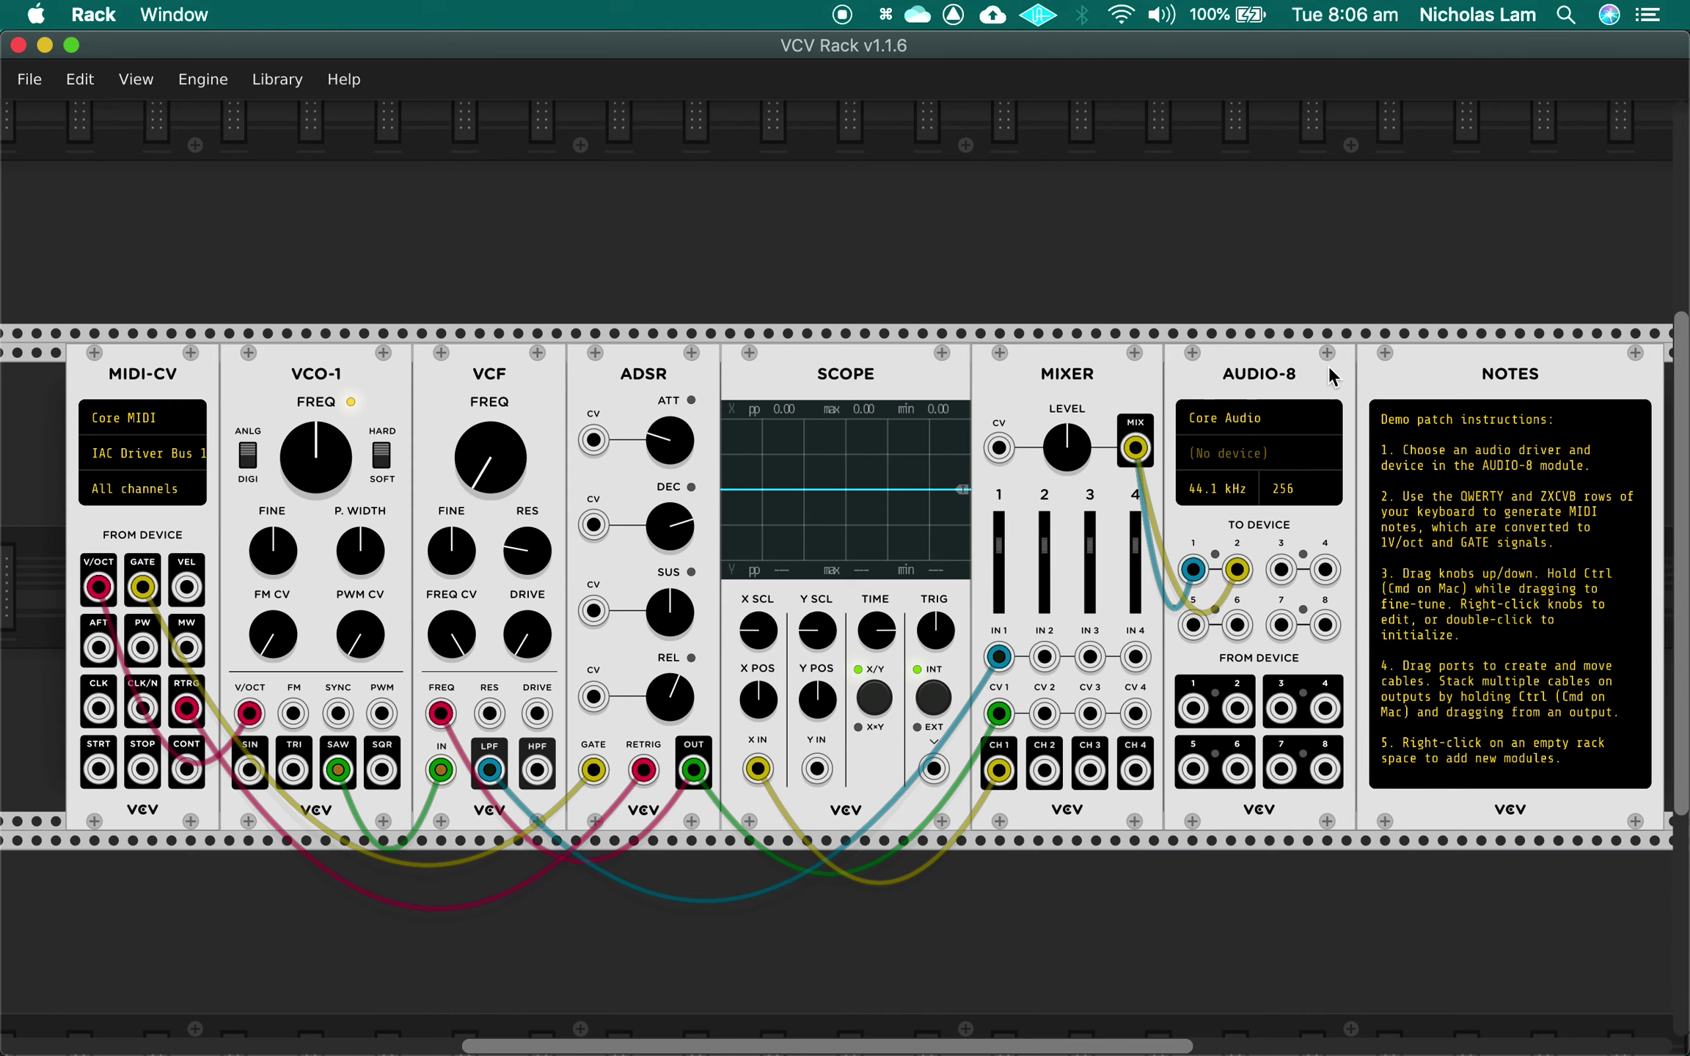
- Set the AUDIO-8 module's device to MacBook Pro Speakers (1-2 out) and its block size to 64
{"action": "left_click", "coordinate": [1284, 456]}
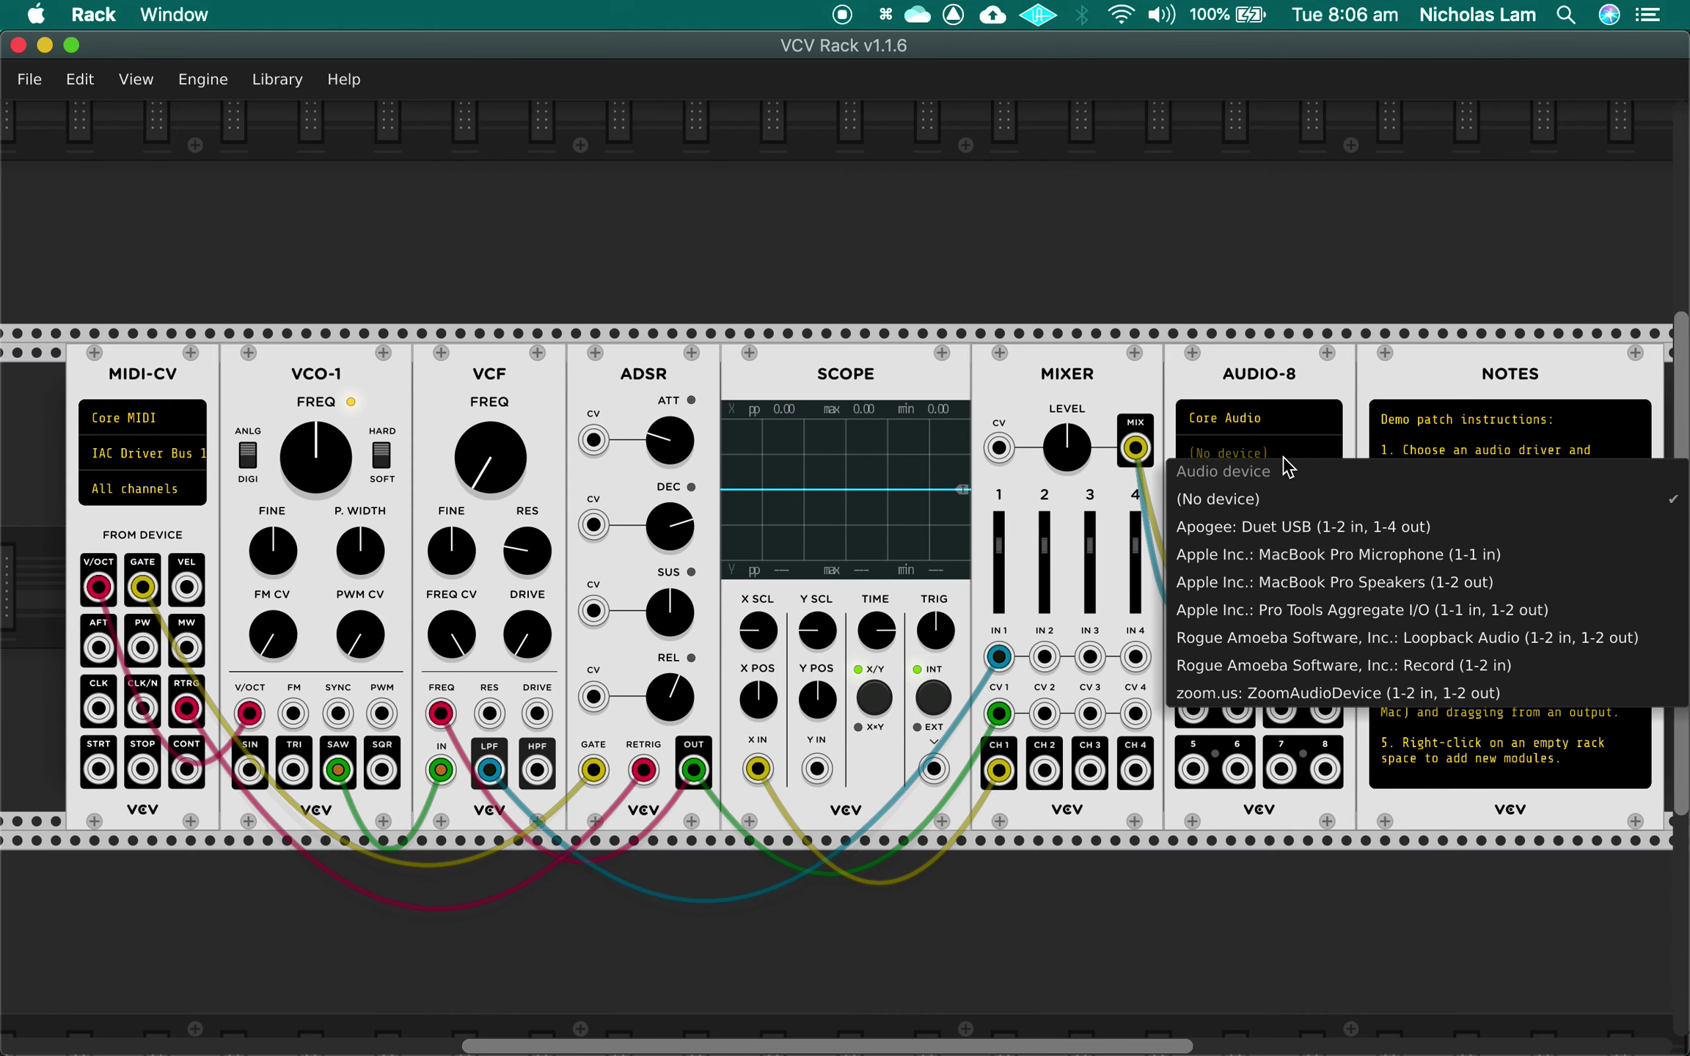
{"action": "left_click", "coordinate": [1391, 582]}
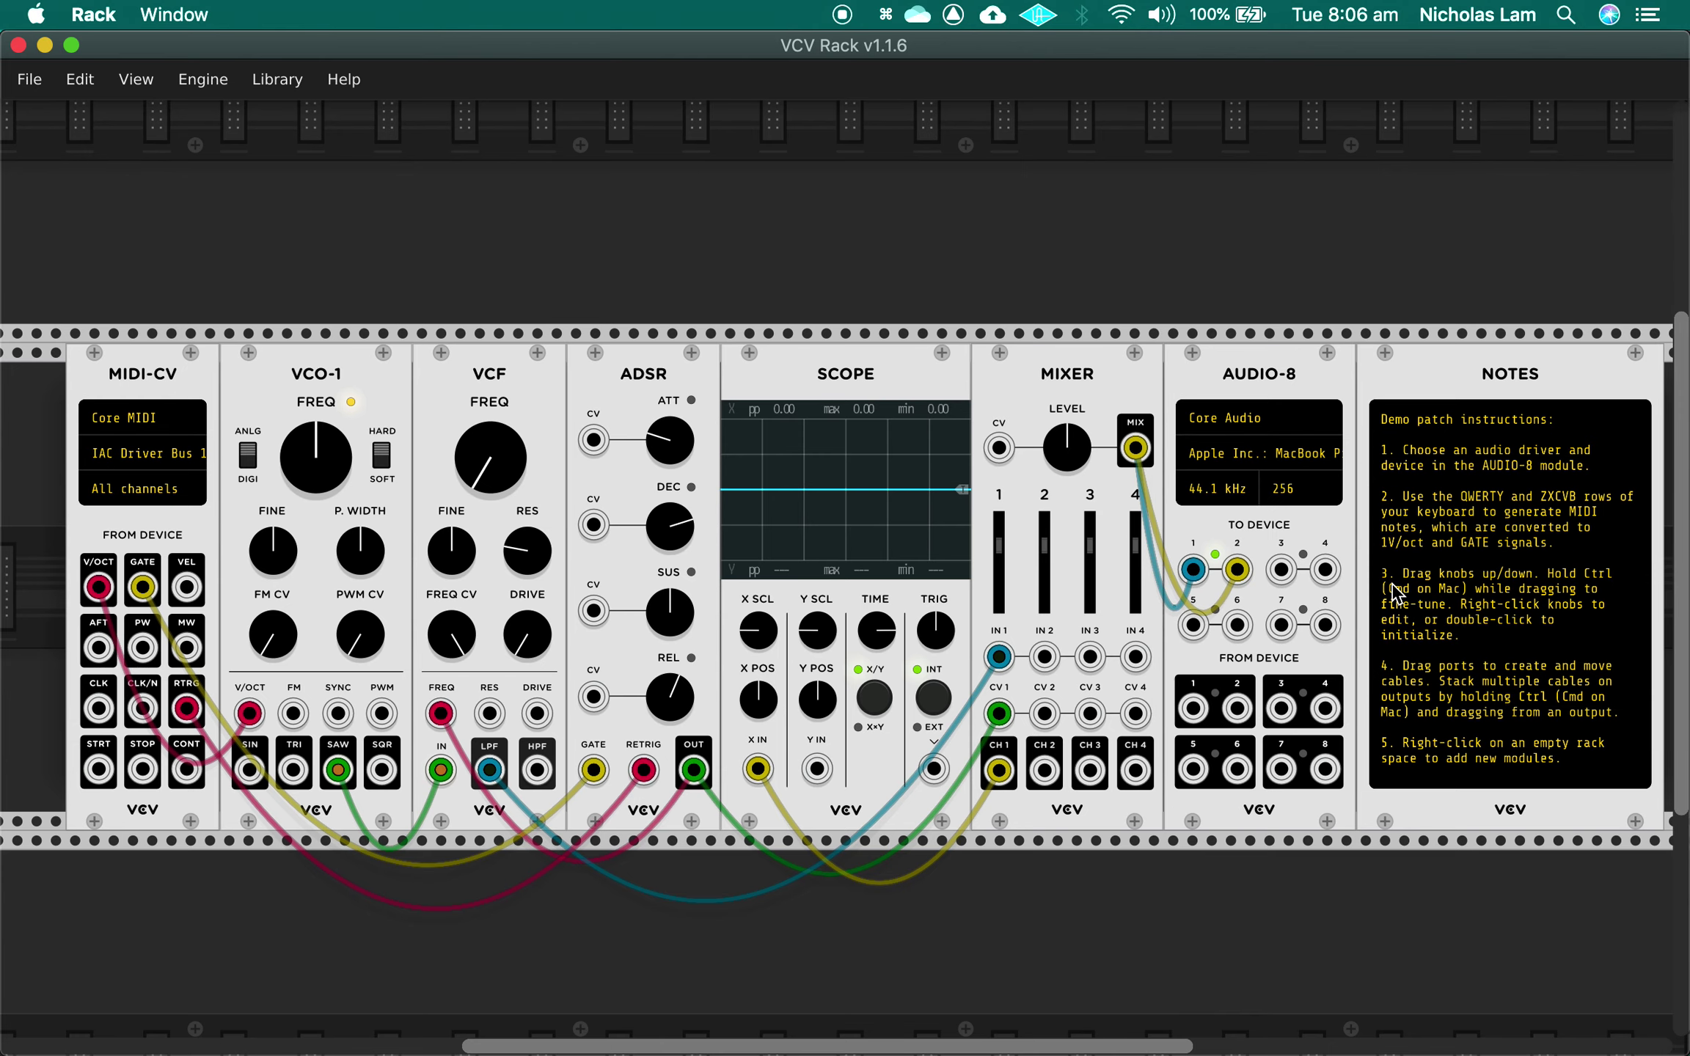
{"action": "left_click", "coordinate": [1311, 499]}
{"action": "left_click", "coordinate": [1427, 525]}
- Switch to Ableton Live and set its audio input device to No Device, keeping MacBook Pro Speakers (0 In, 2 Out) as output
{"action": "key", "text": "super+Tab"}
{"action": "key", "text": "super+Tab"}
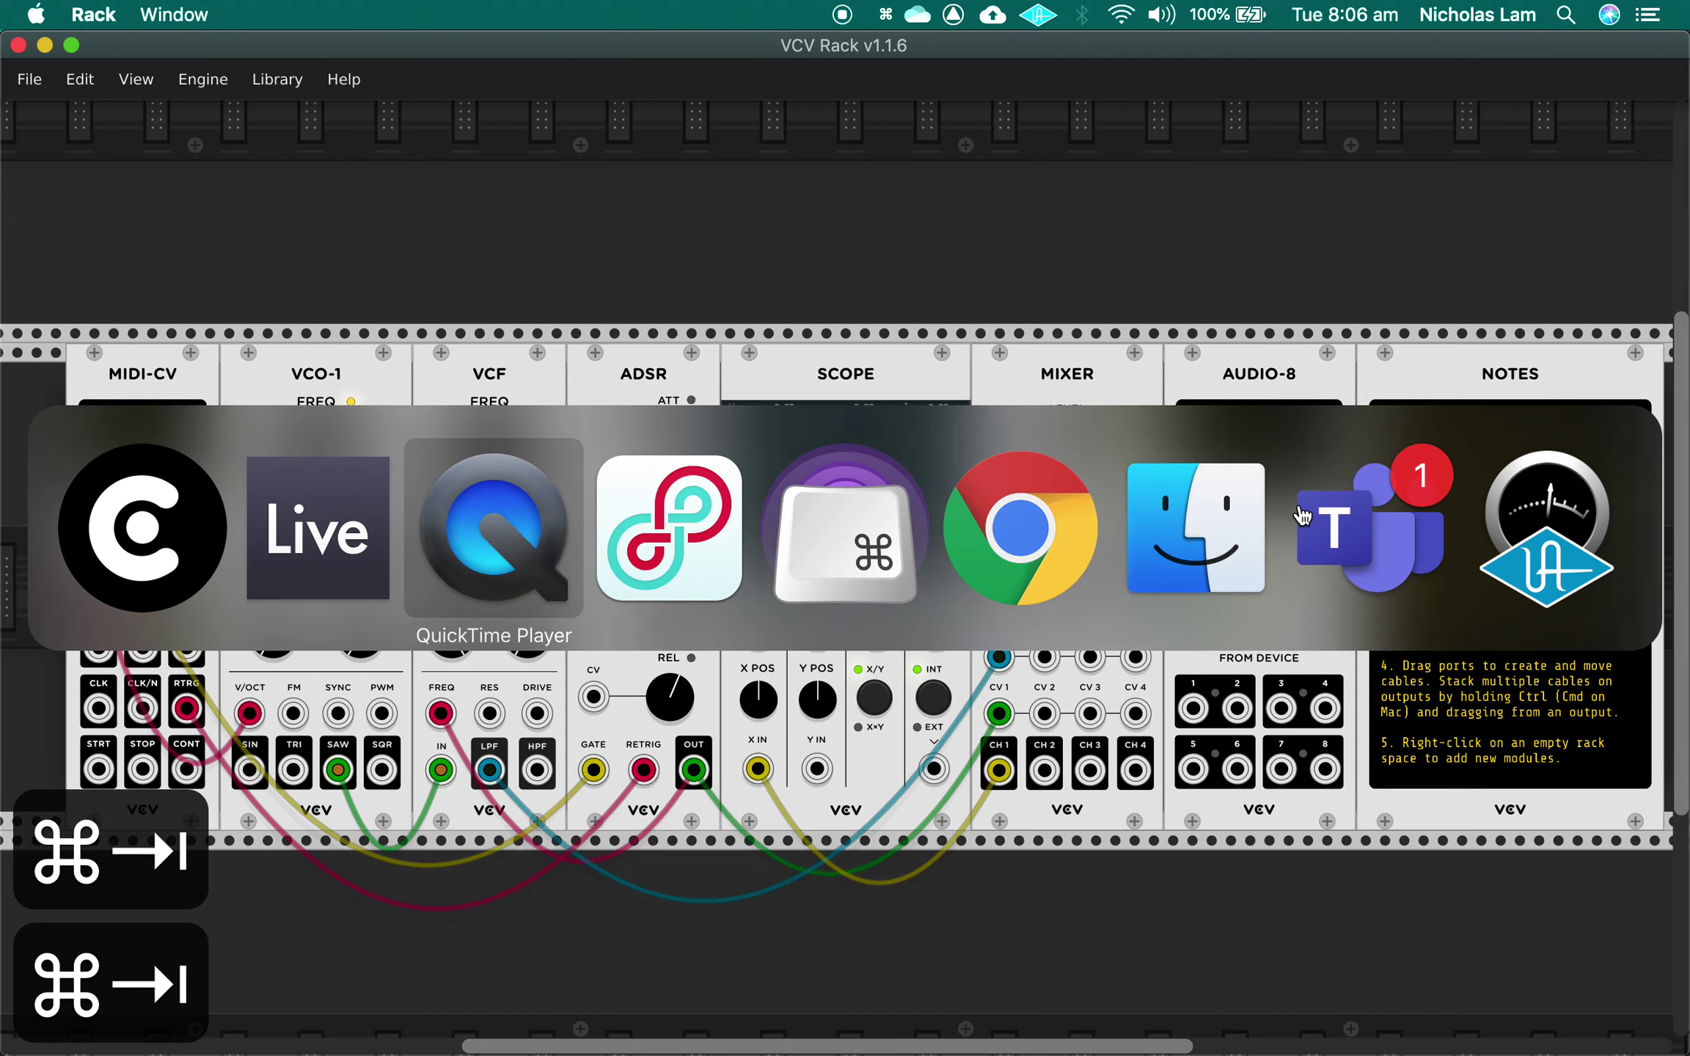
{"action": "key", "text": "super+grave"}
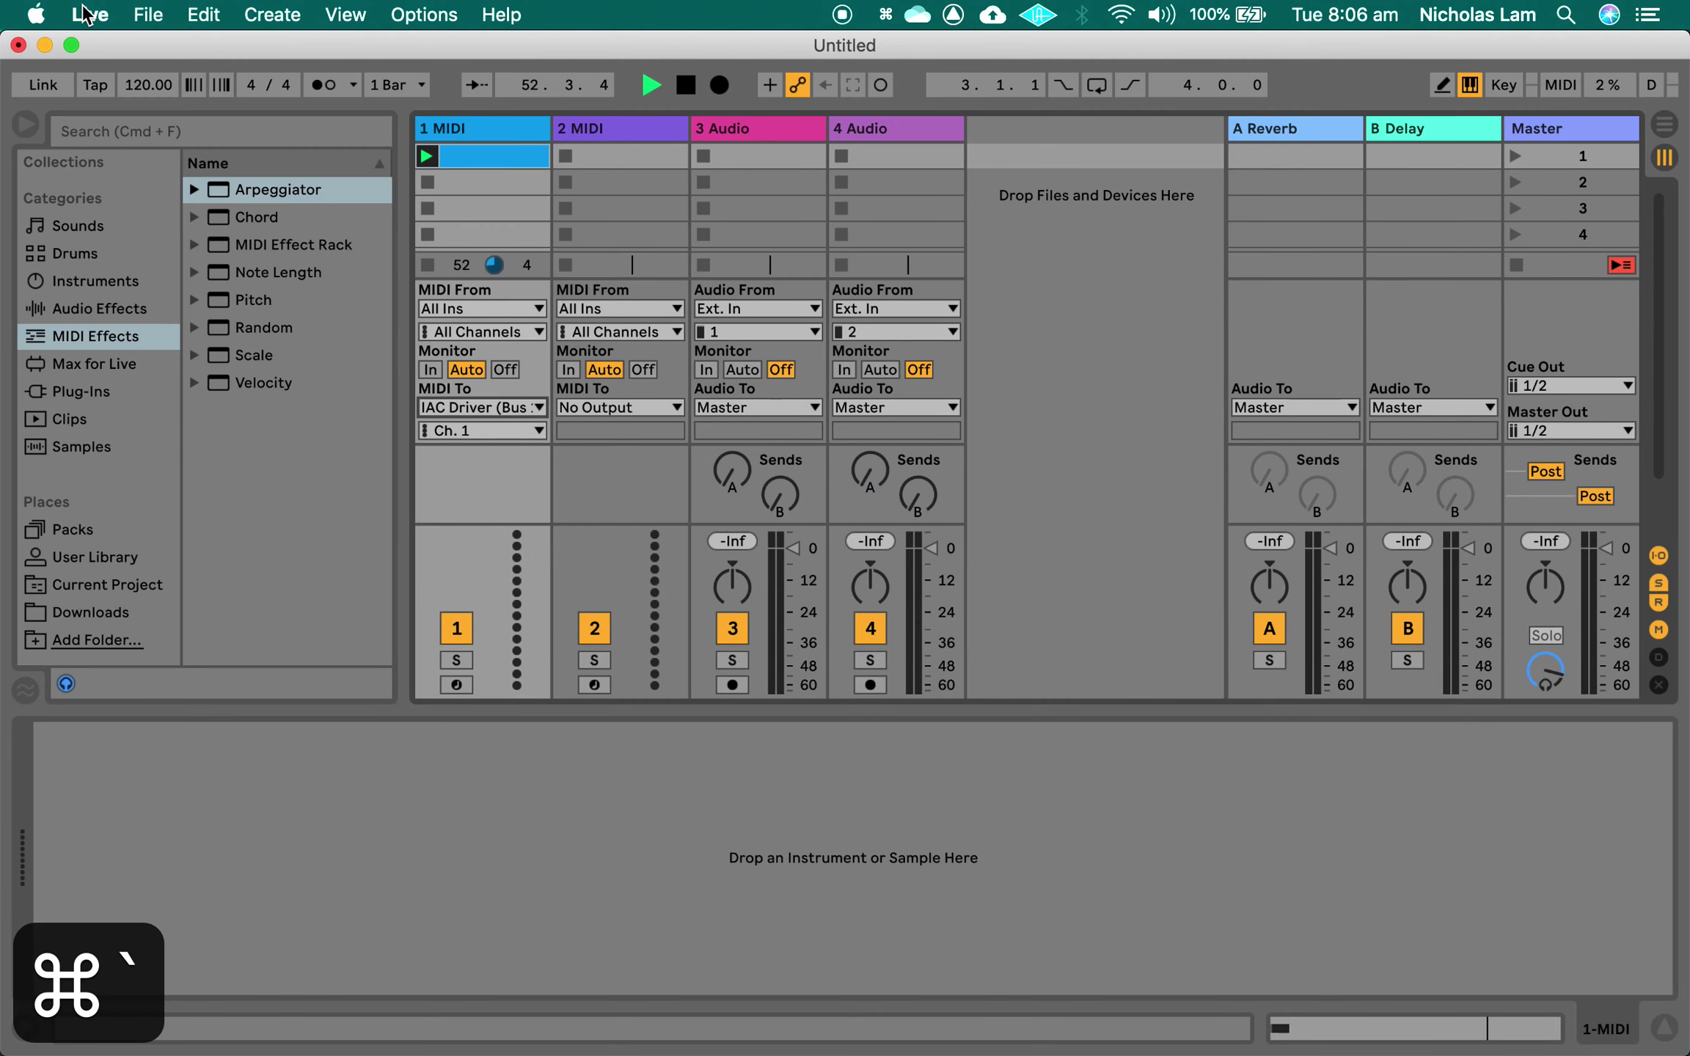
{"action": "left_click", "coordinate": [86, 14]}
{"action": "left_click", "coordinate": [250, 115]}
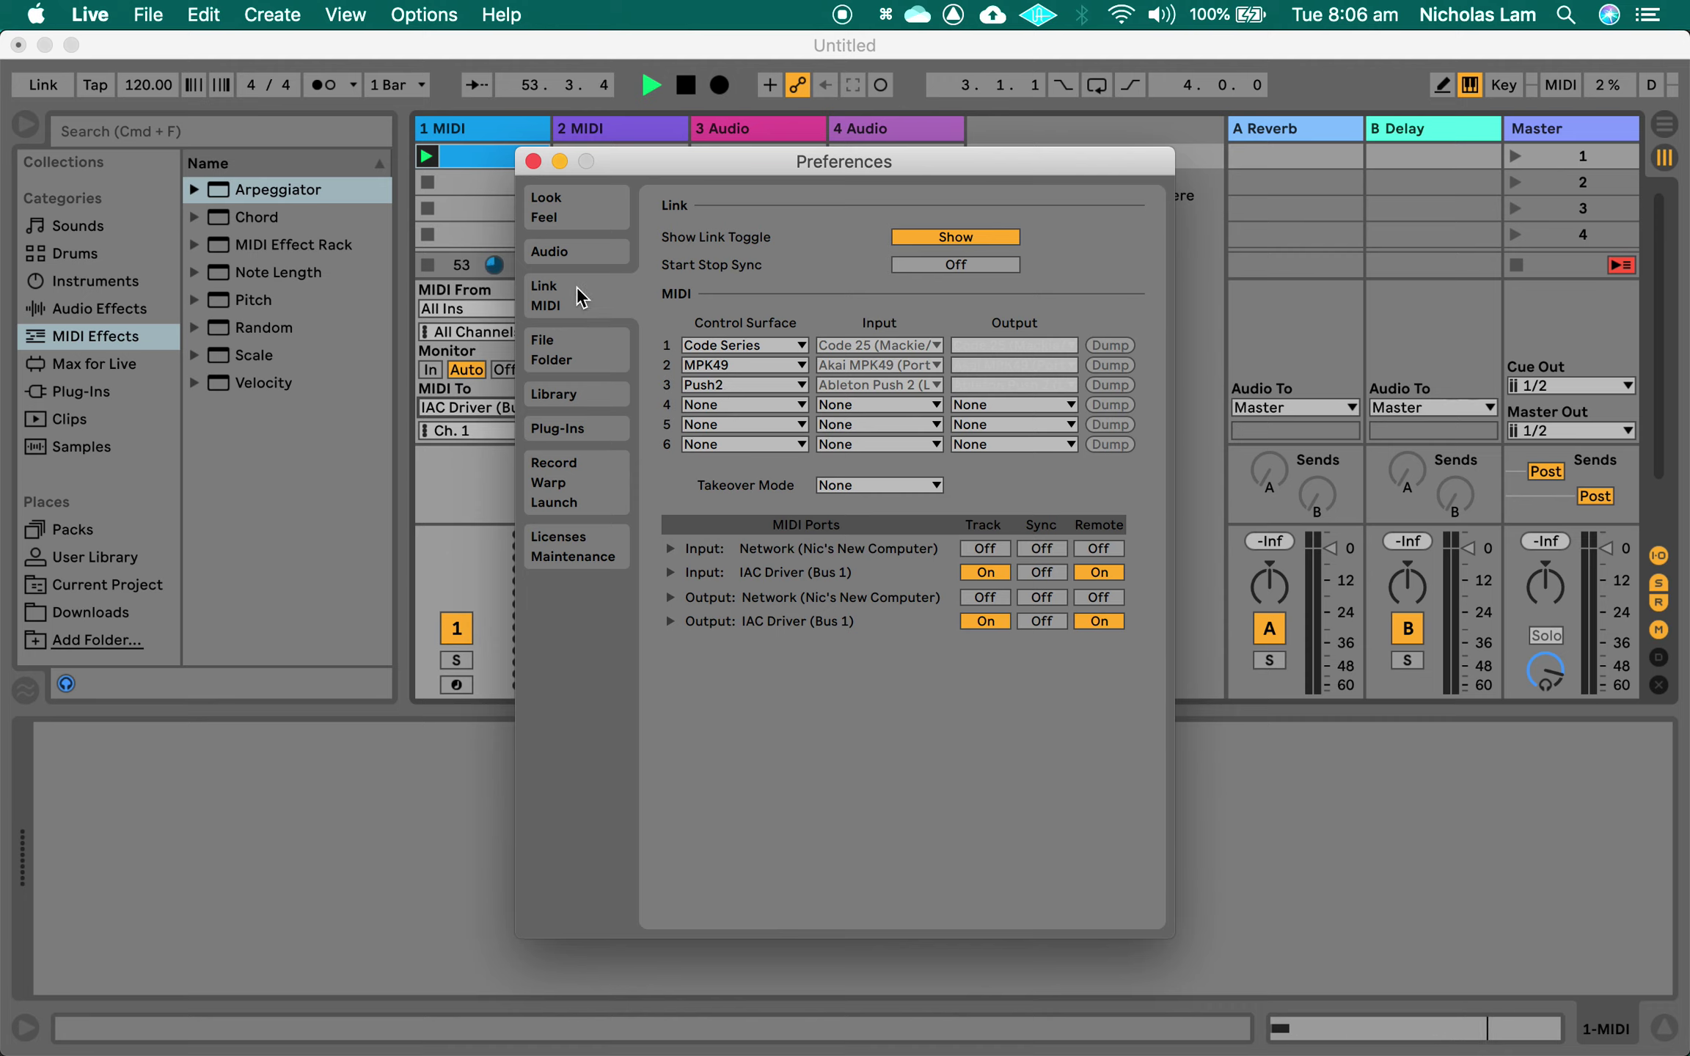
{"action": "left_click", "coordinate": [572, 252]}
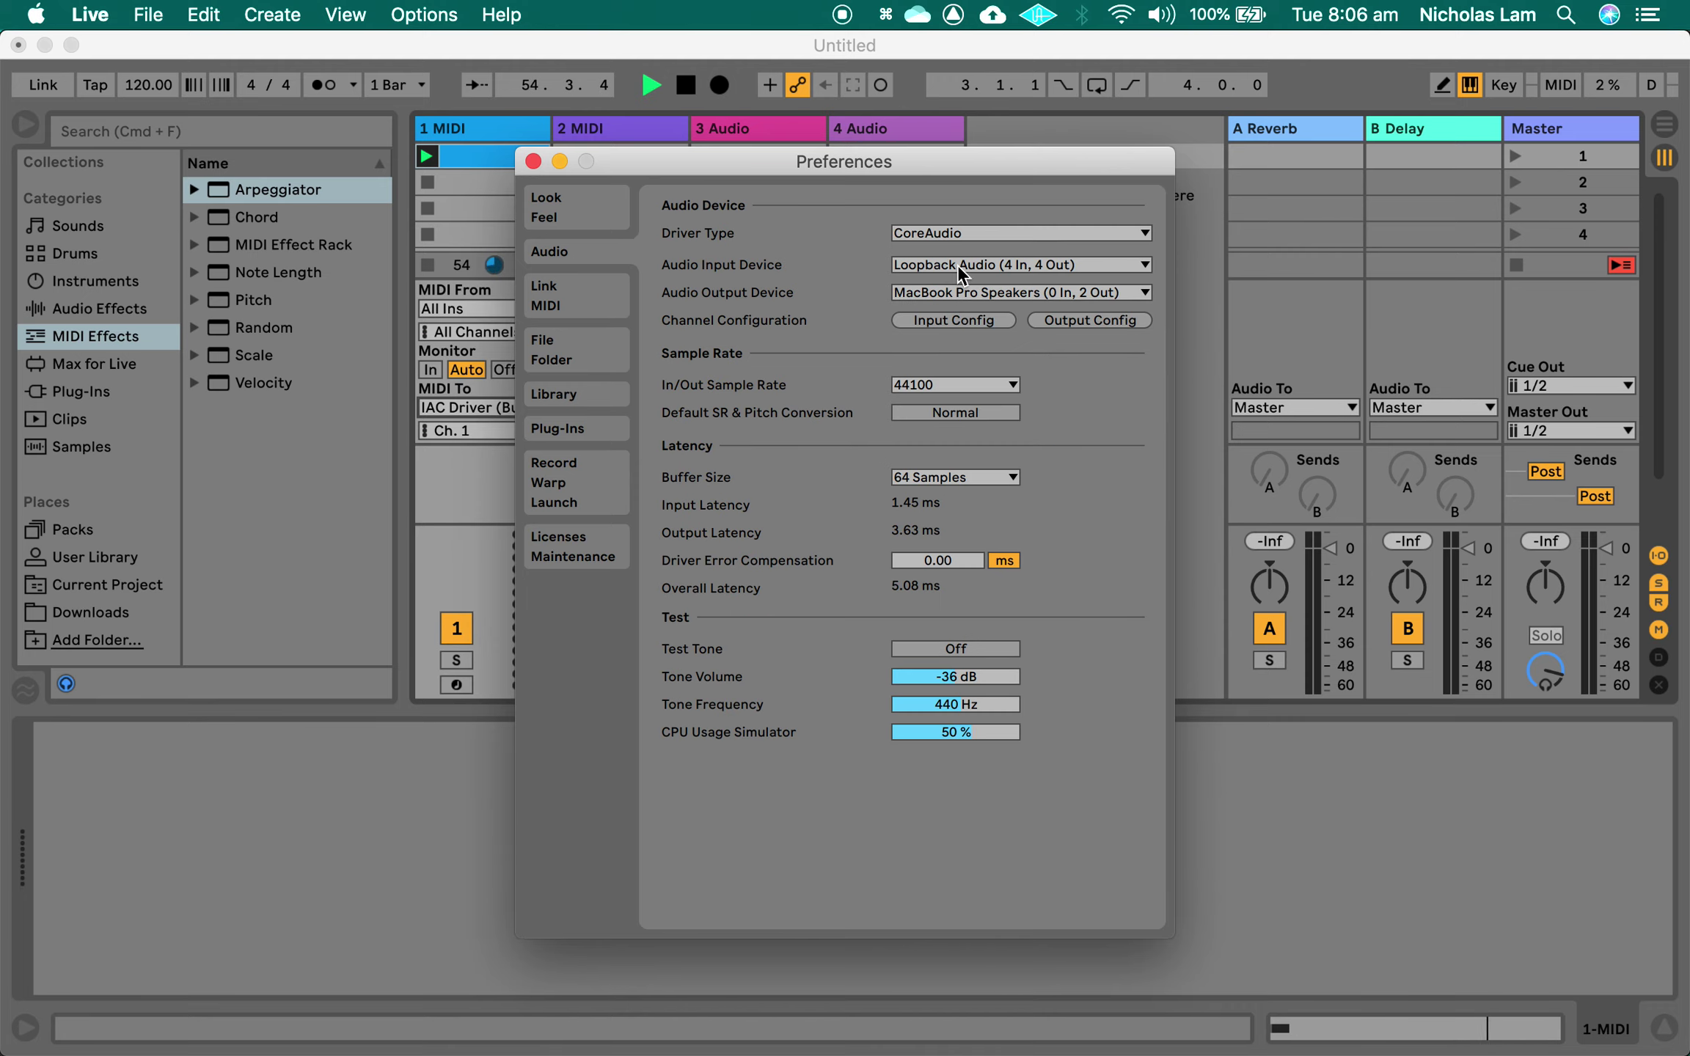
{"action": "left_click", "coordinate": [958, 266]}
{"action": "left_click", "coordinate": [924, 283]}
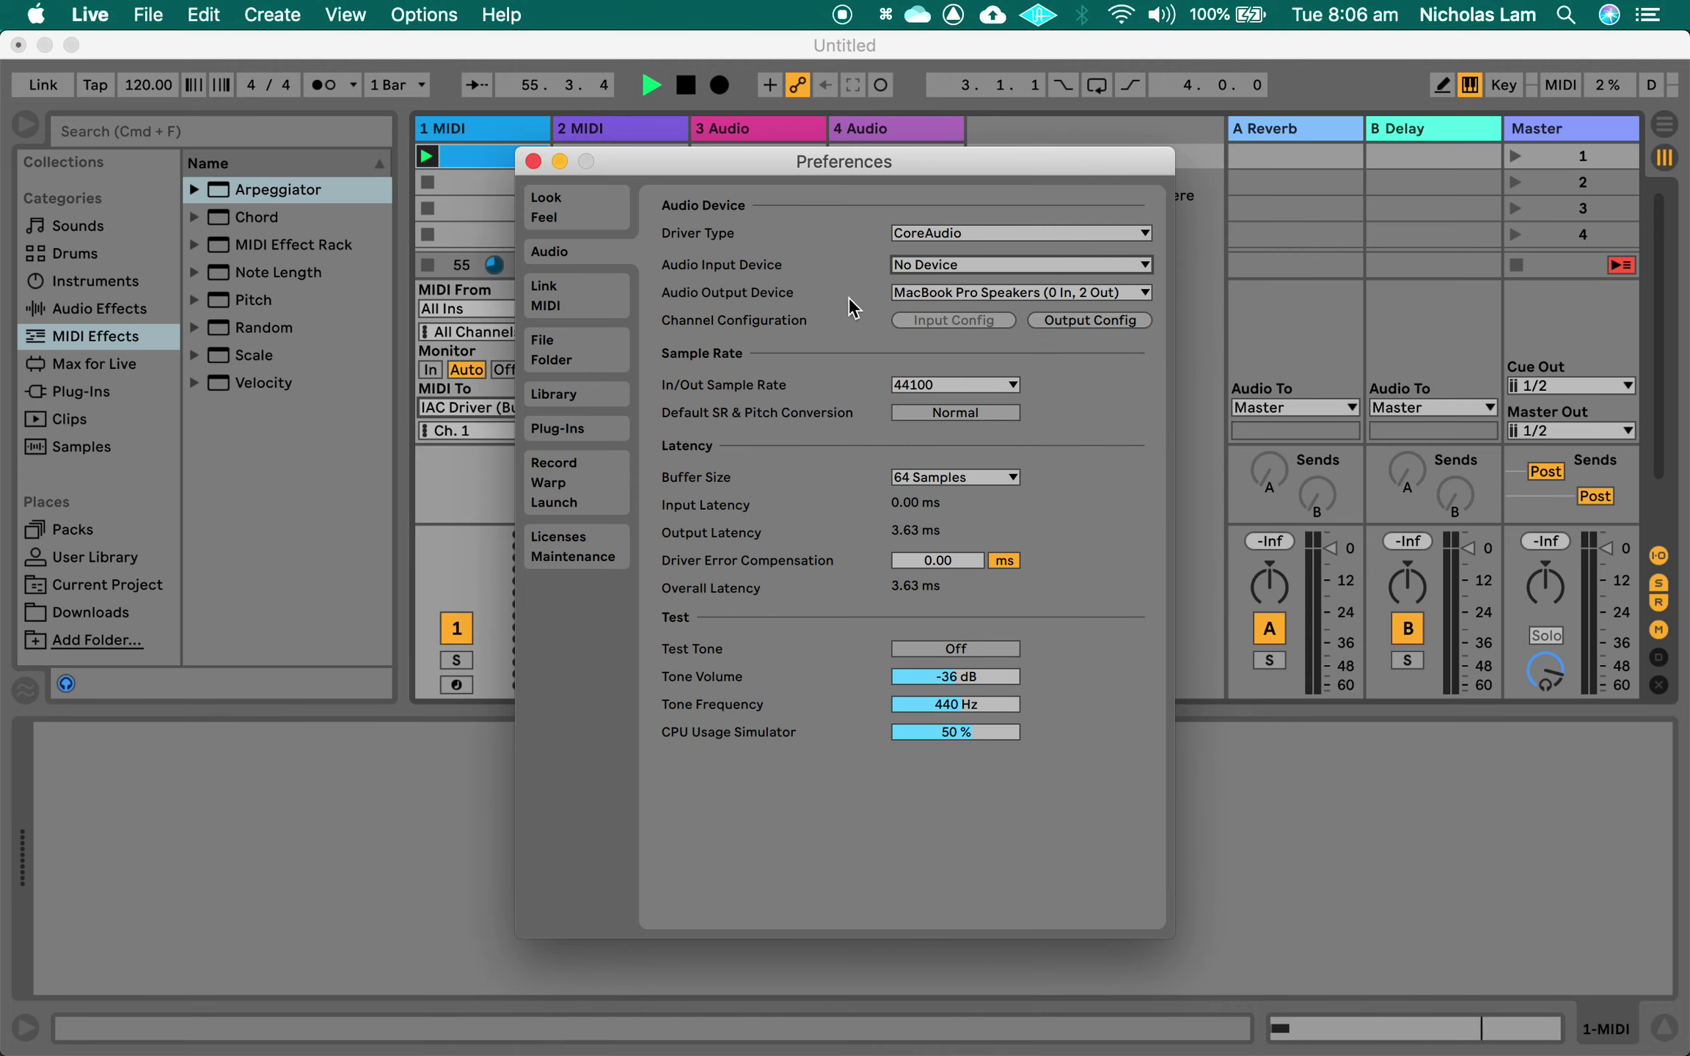
{"action": "left_click", "coordinate": [948, 292]}
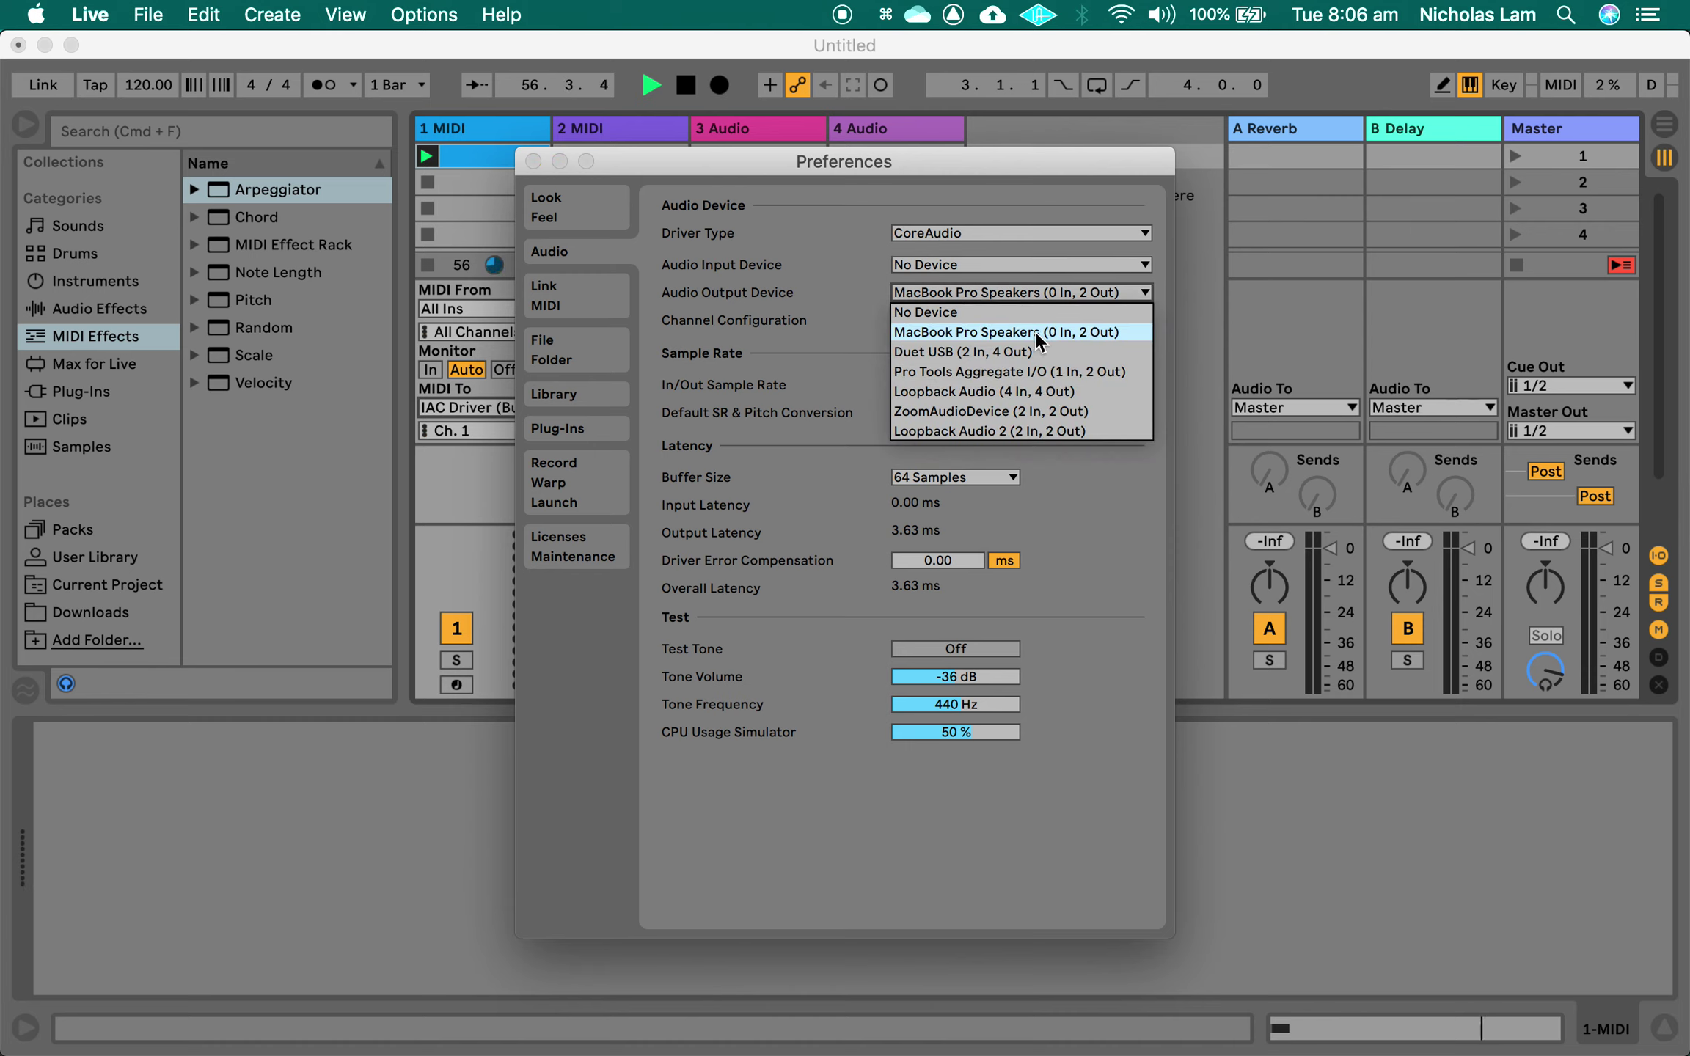
{"action": "left_click", "coordinate": [1105, 488]}
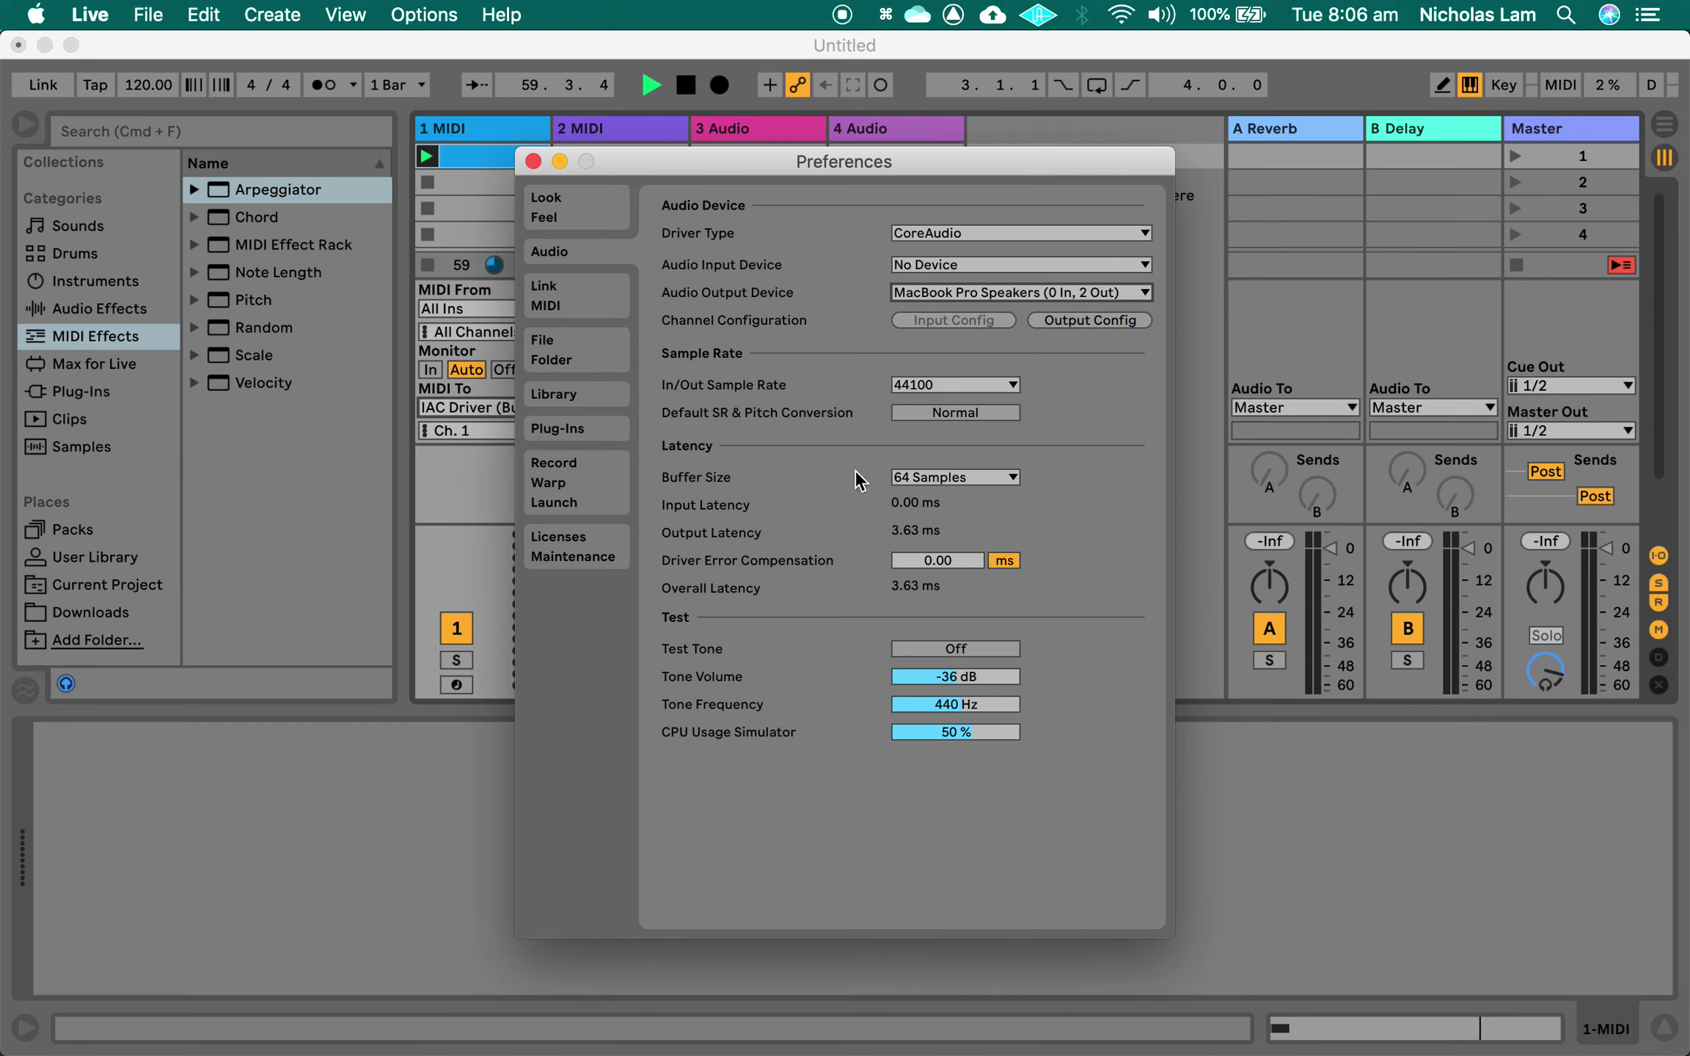
{"action": "left_click", "coordinate": [533, 162]}
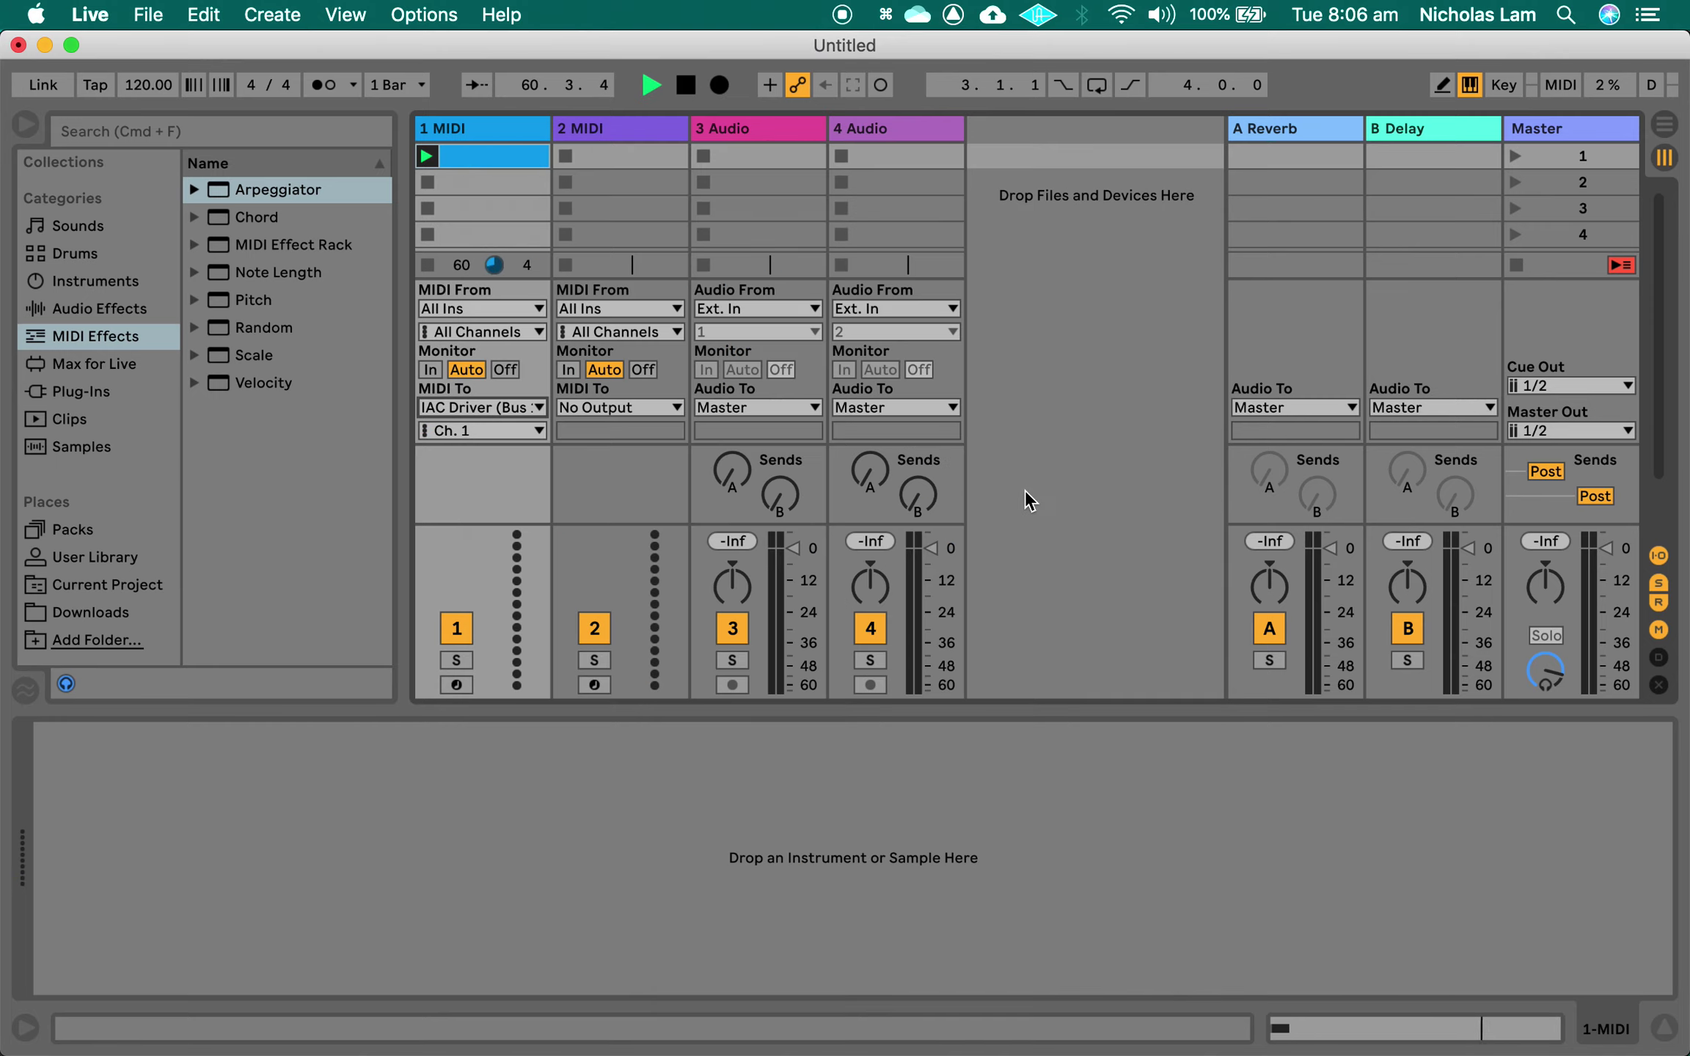
- Stop playback in Ableton Live and return to the VCV Rack patch
{"action": "key", "text": "cmd+Tab"}
{"action": "key", "text": "cmd+Tab"}
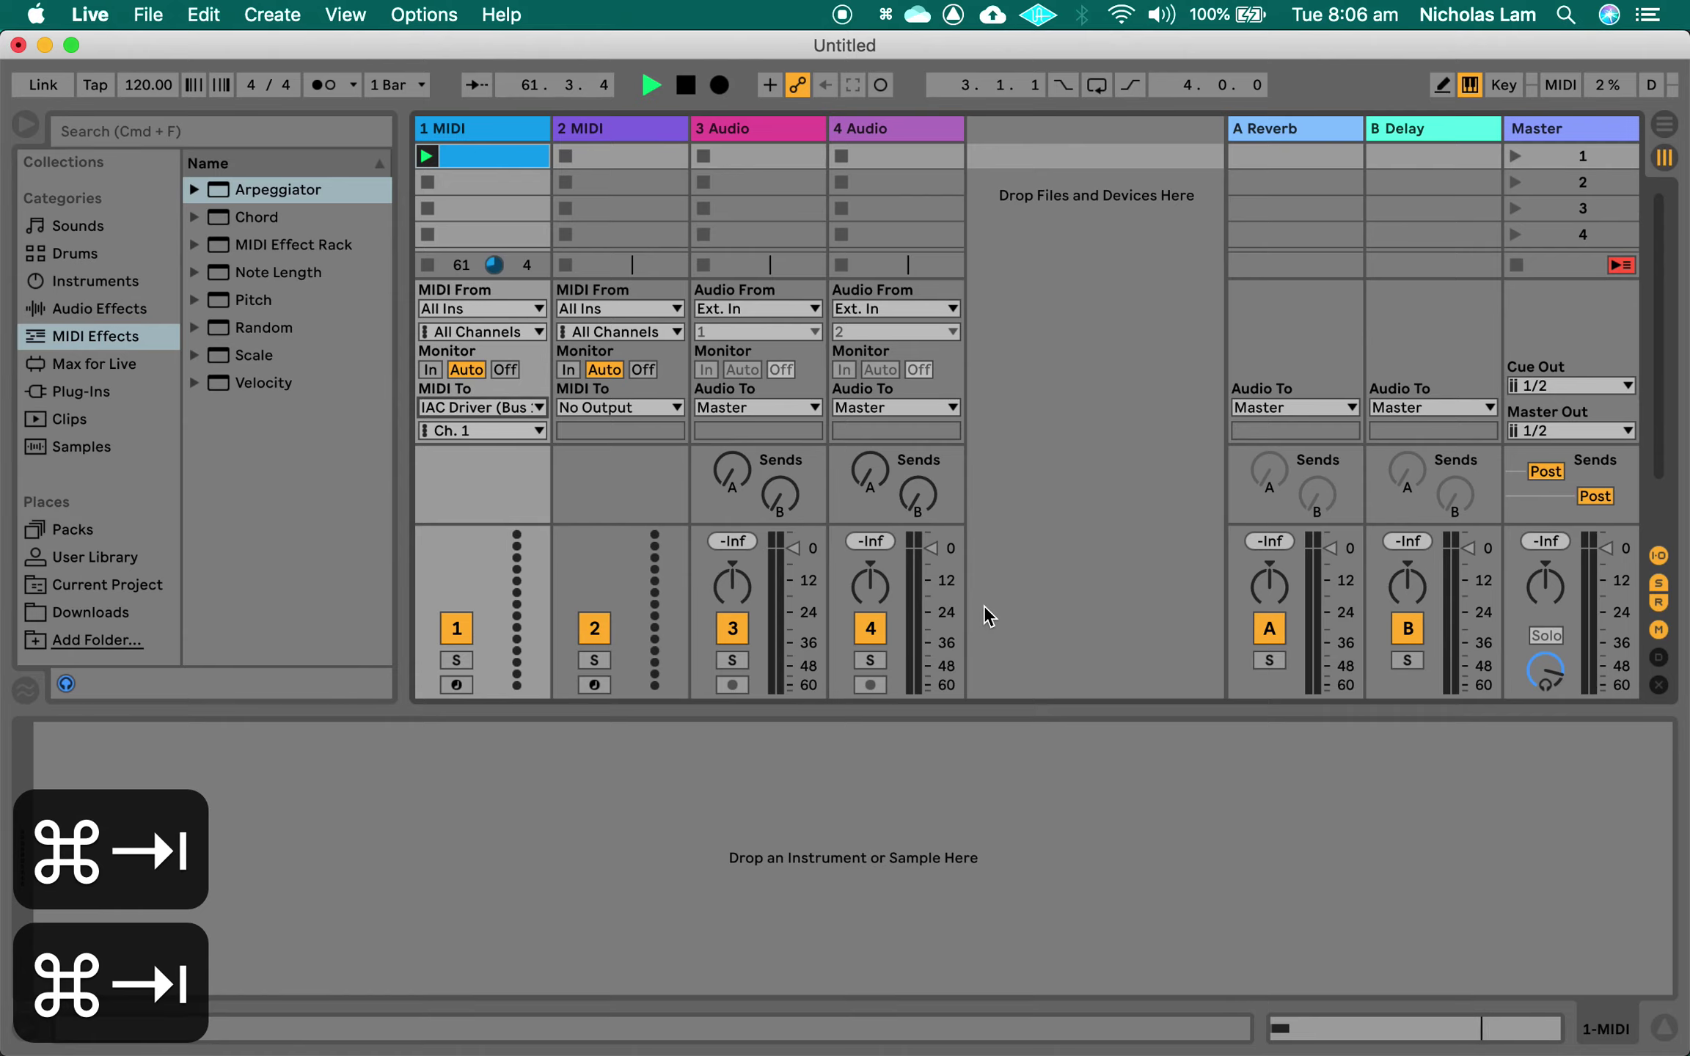
{"action": "key", "text": "space"}
{"action": "key", "text": "super+Tab"}
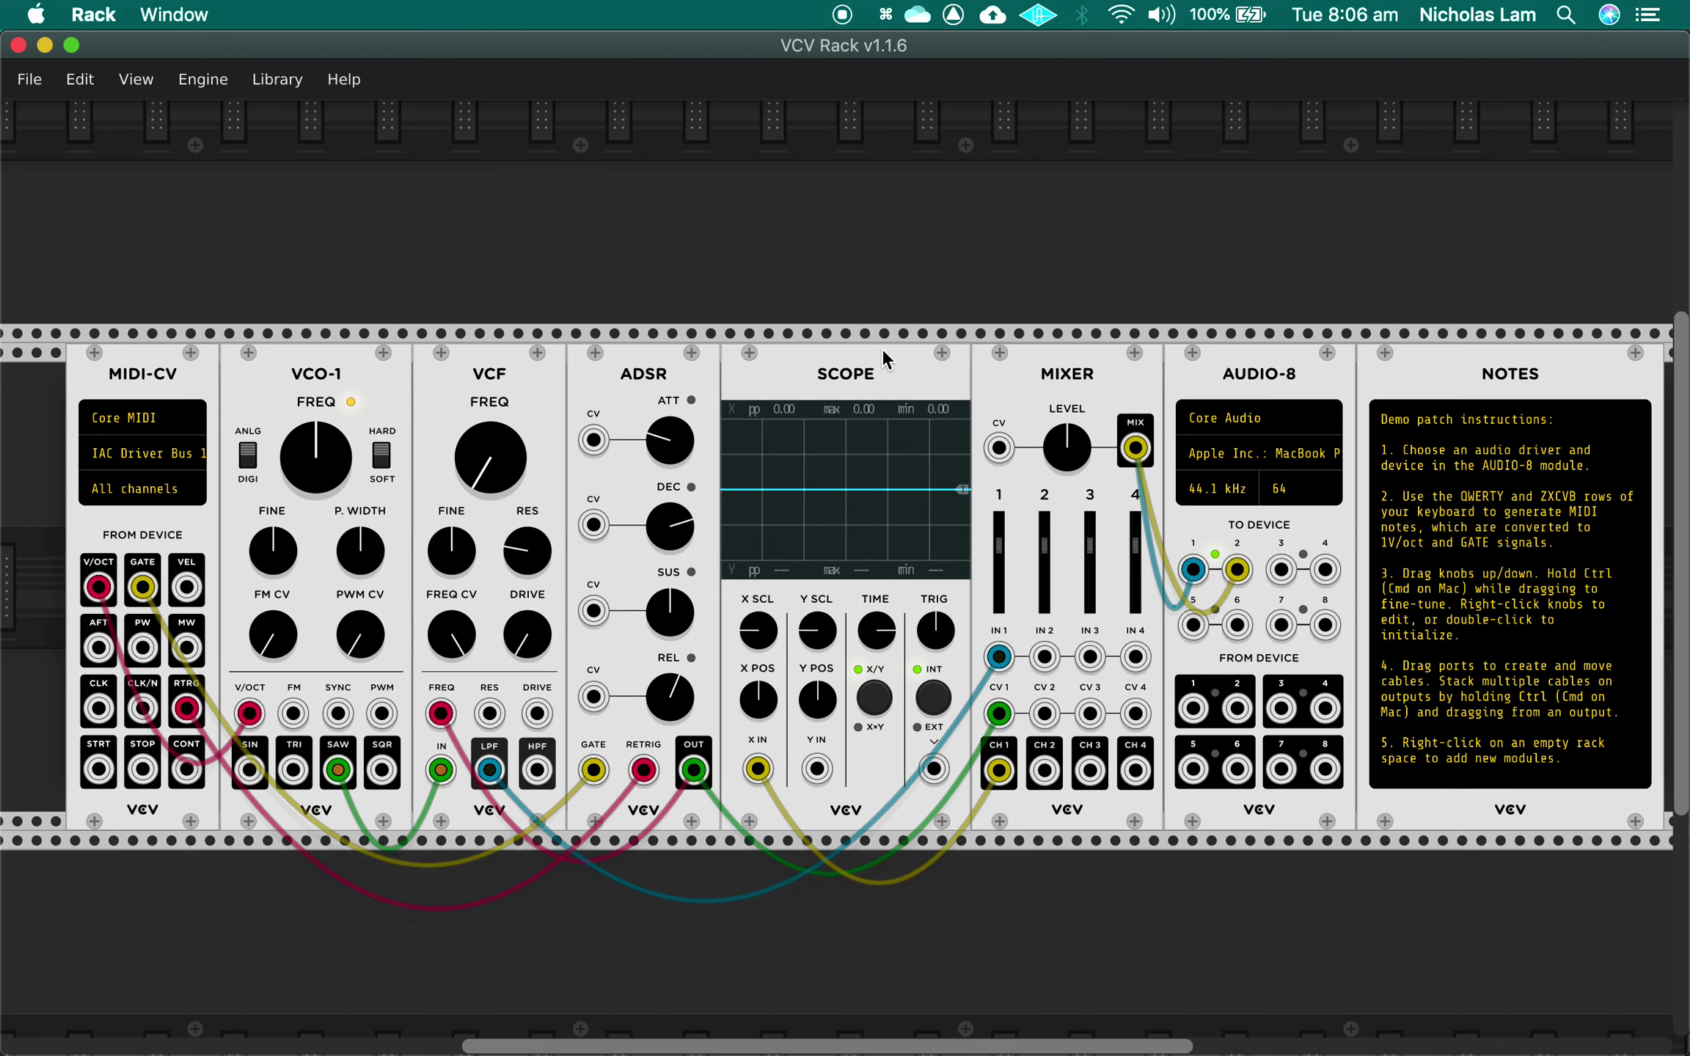
- Switch to Loopback and replace the existing Loopback Audio virtual device with a newly created one
{"action": "key", "text": "super+Tab"}
{"action": "key", "text": "super+Tab"}
{"action": "key", "text": "super+Tab"}
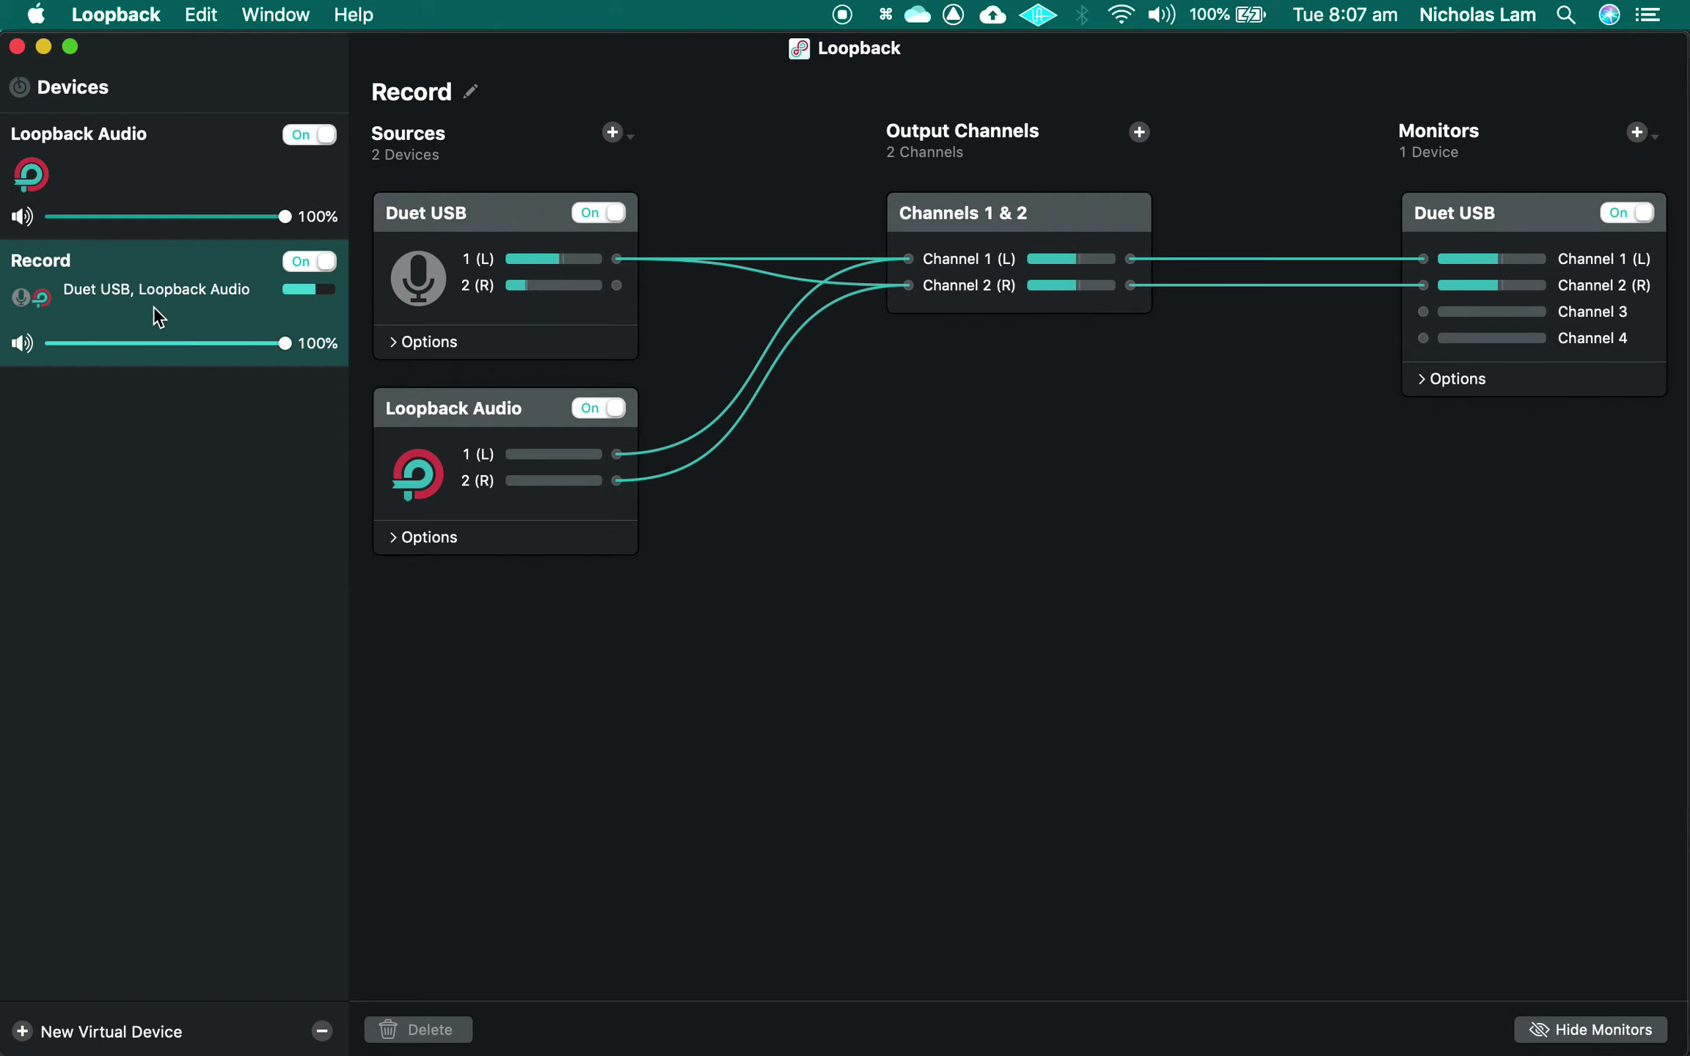
{"action": "left_click", "coordinate": [189, 183]}
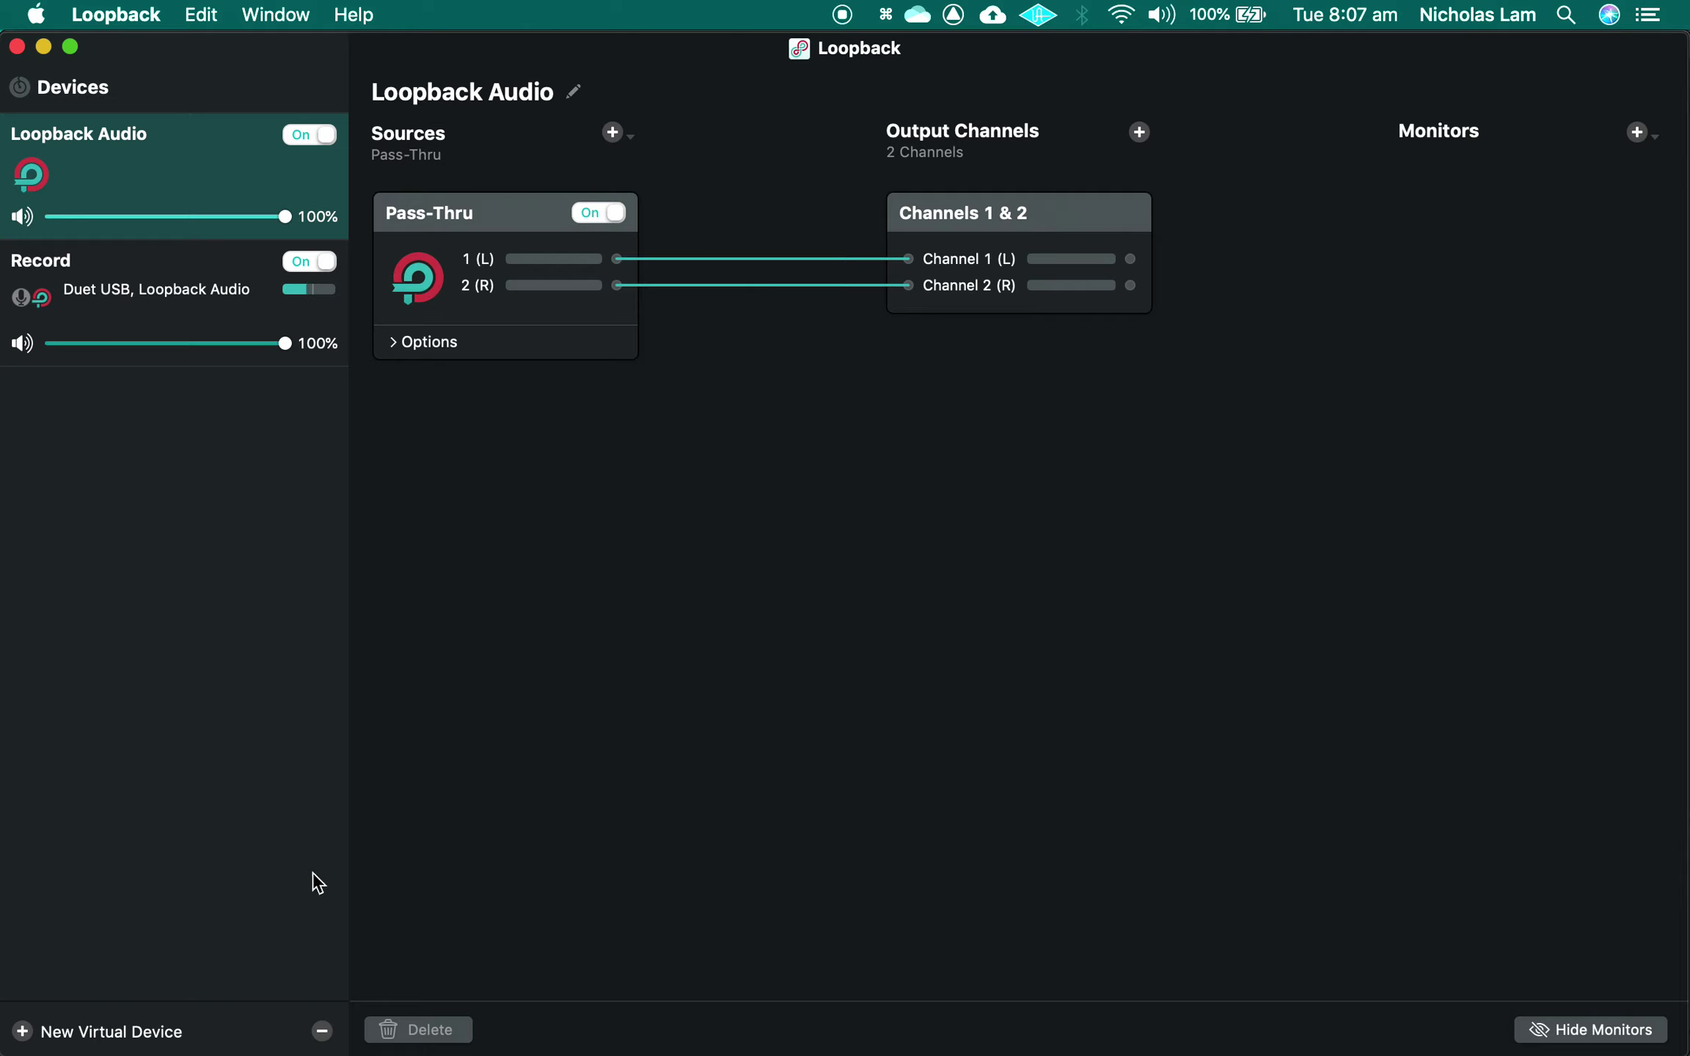
{"action": "left_click", "coordinate": [322, 1031]}
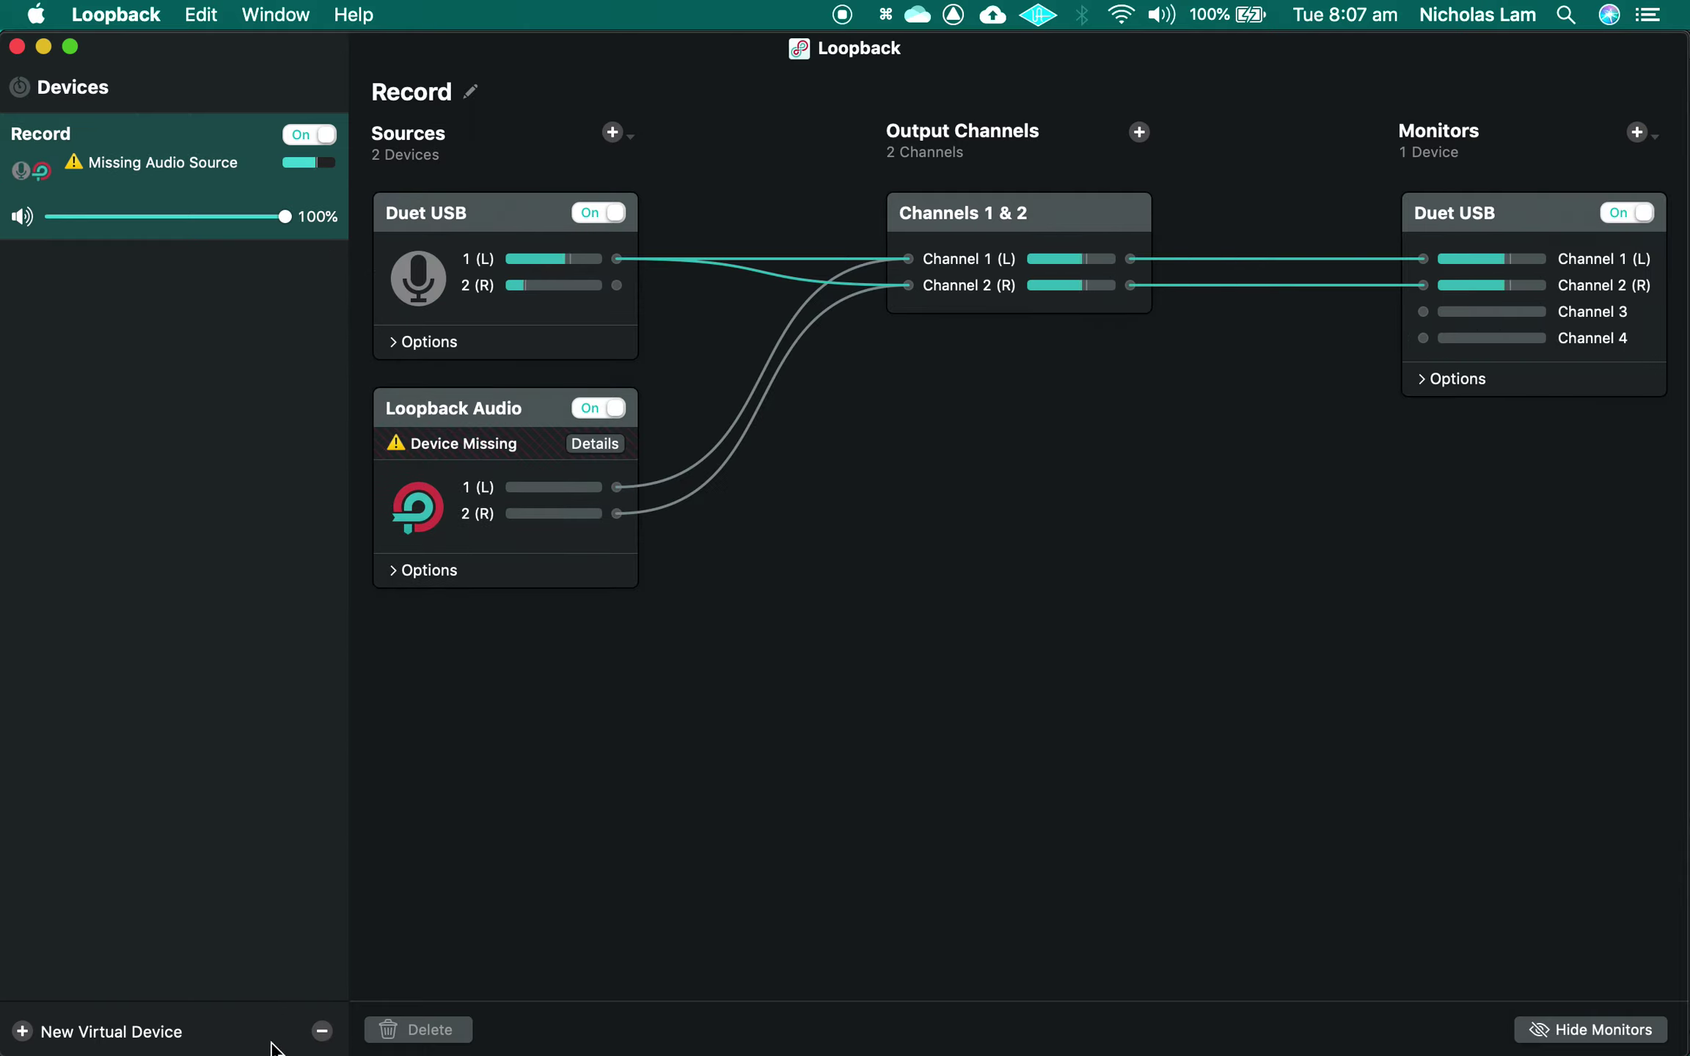
{"action": "left_click", "coordinate": [19, 1034]}
- Delete the missing Loopback Audio source from the Record device
{"action": "left_click", "coordinate": [168, 302]}
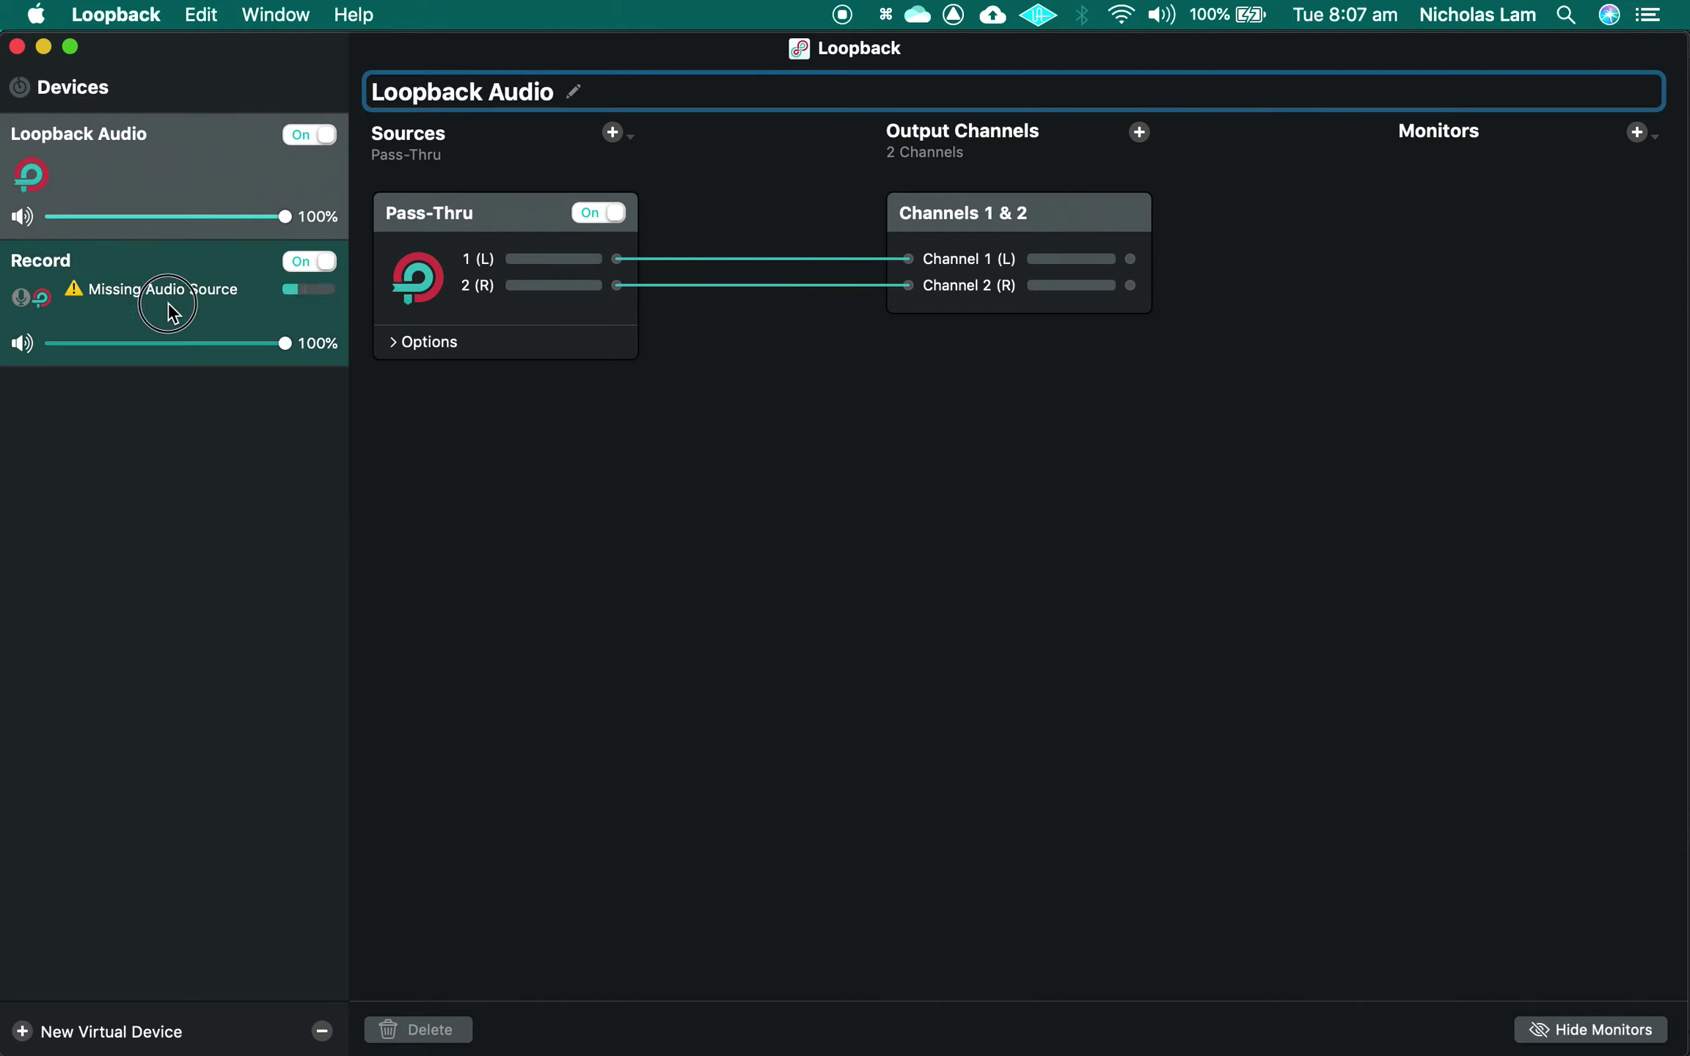
{"action": "left_click", "coordinate": [489, 405]}
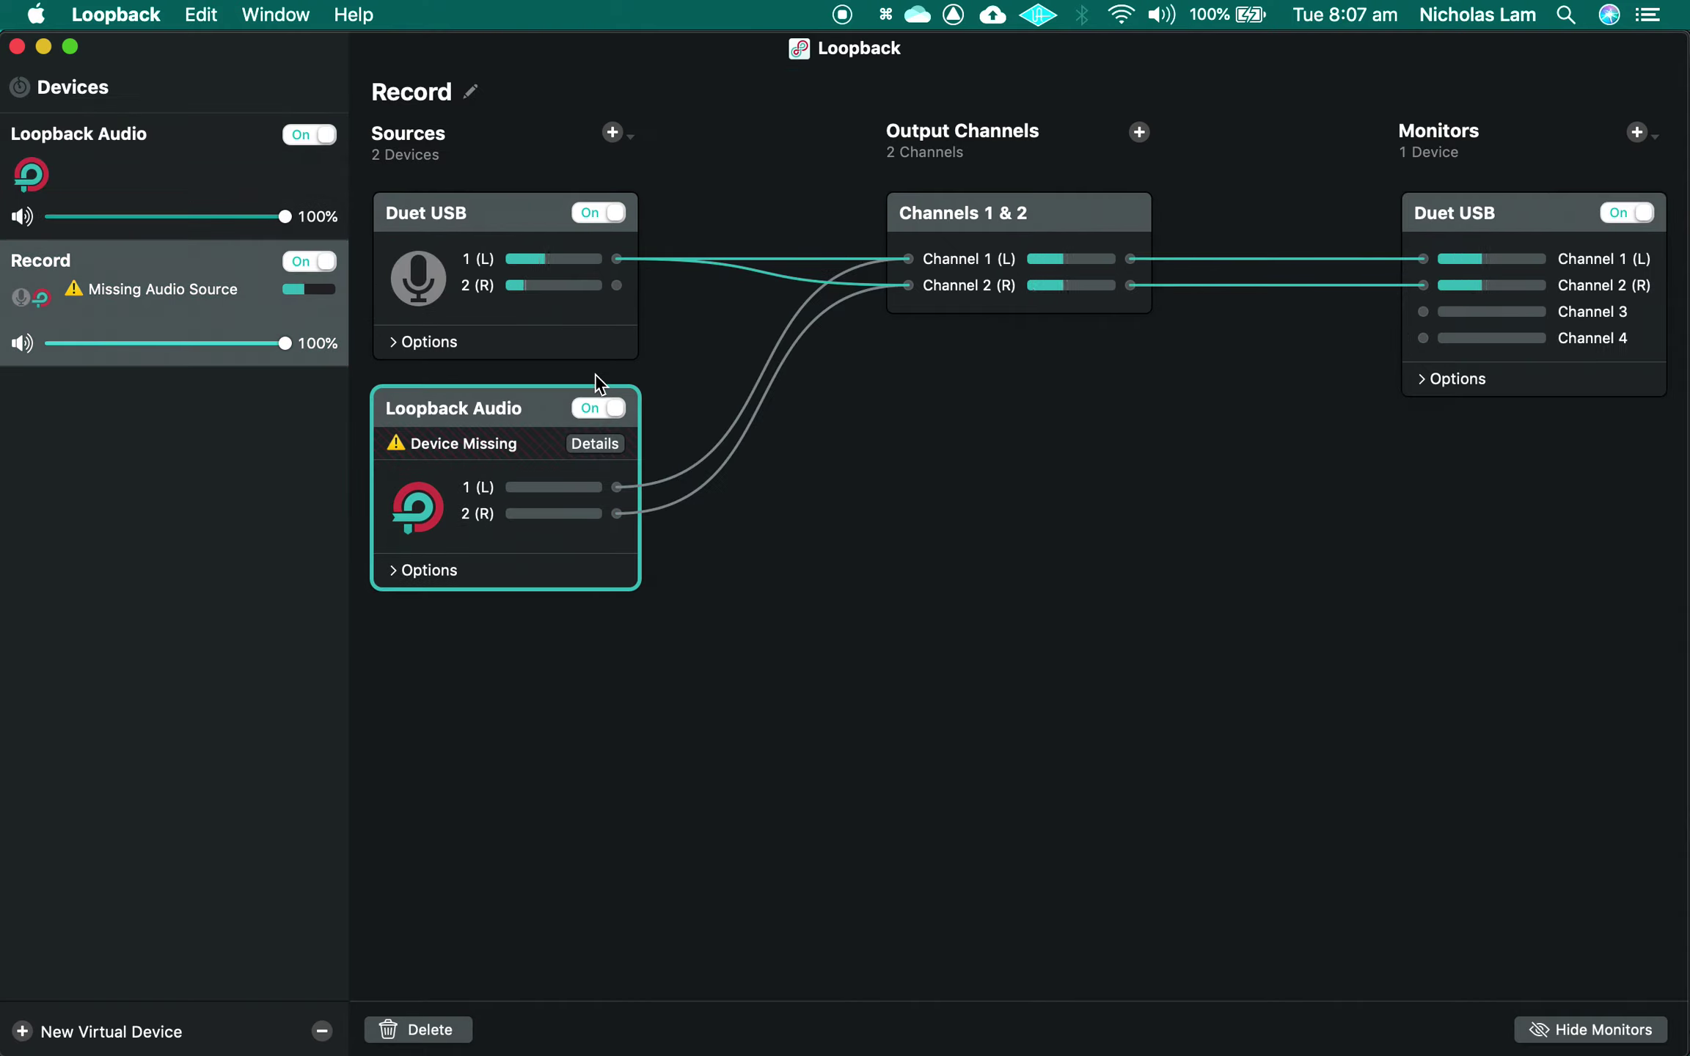
{"action": "left_click", "coordinate": [604, 409]}
{"action": "left_click", "coordinate": [597, 409]}
{"action": "left_click", "coordinate": [444, 1029]}
- Add the new Loopback Audio virtual device as a source of the Record device
{"action": "left_click", "coordinate": [613, 132]}
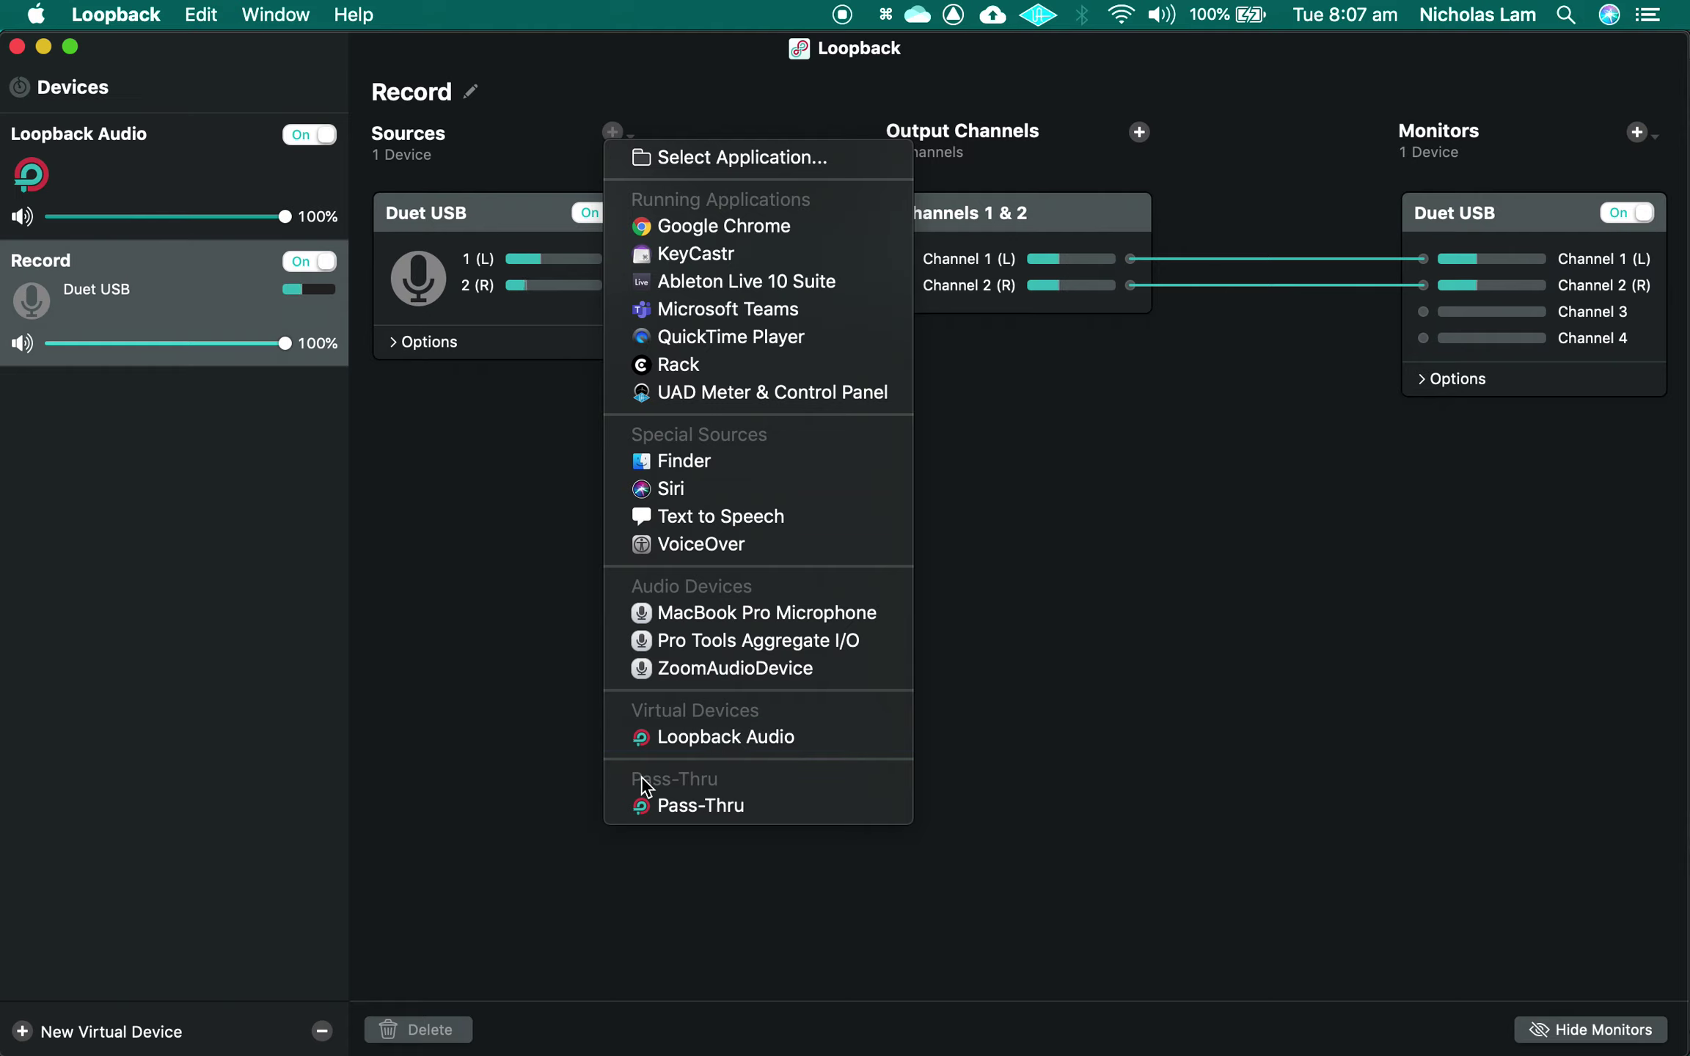
{"action": "left_click", "coordinate": [554, 748]}
{"action": "left_click", "coordinate": [195, 178]}
{"action": "left_click", "coordinate": [215, 276]}
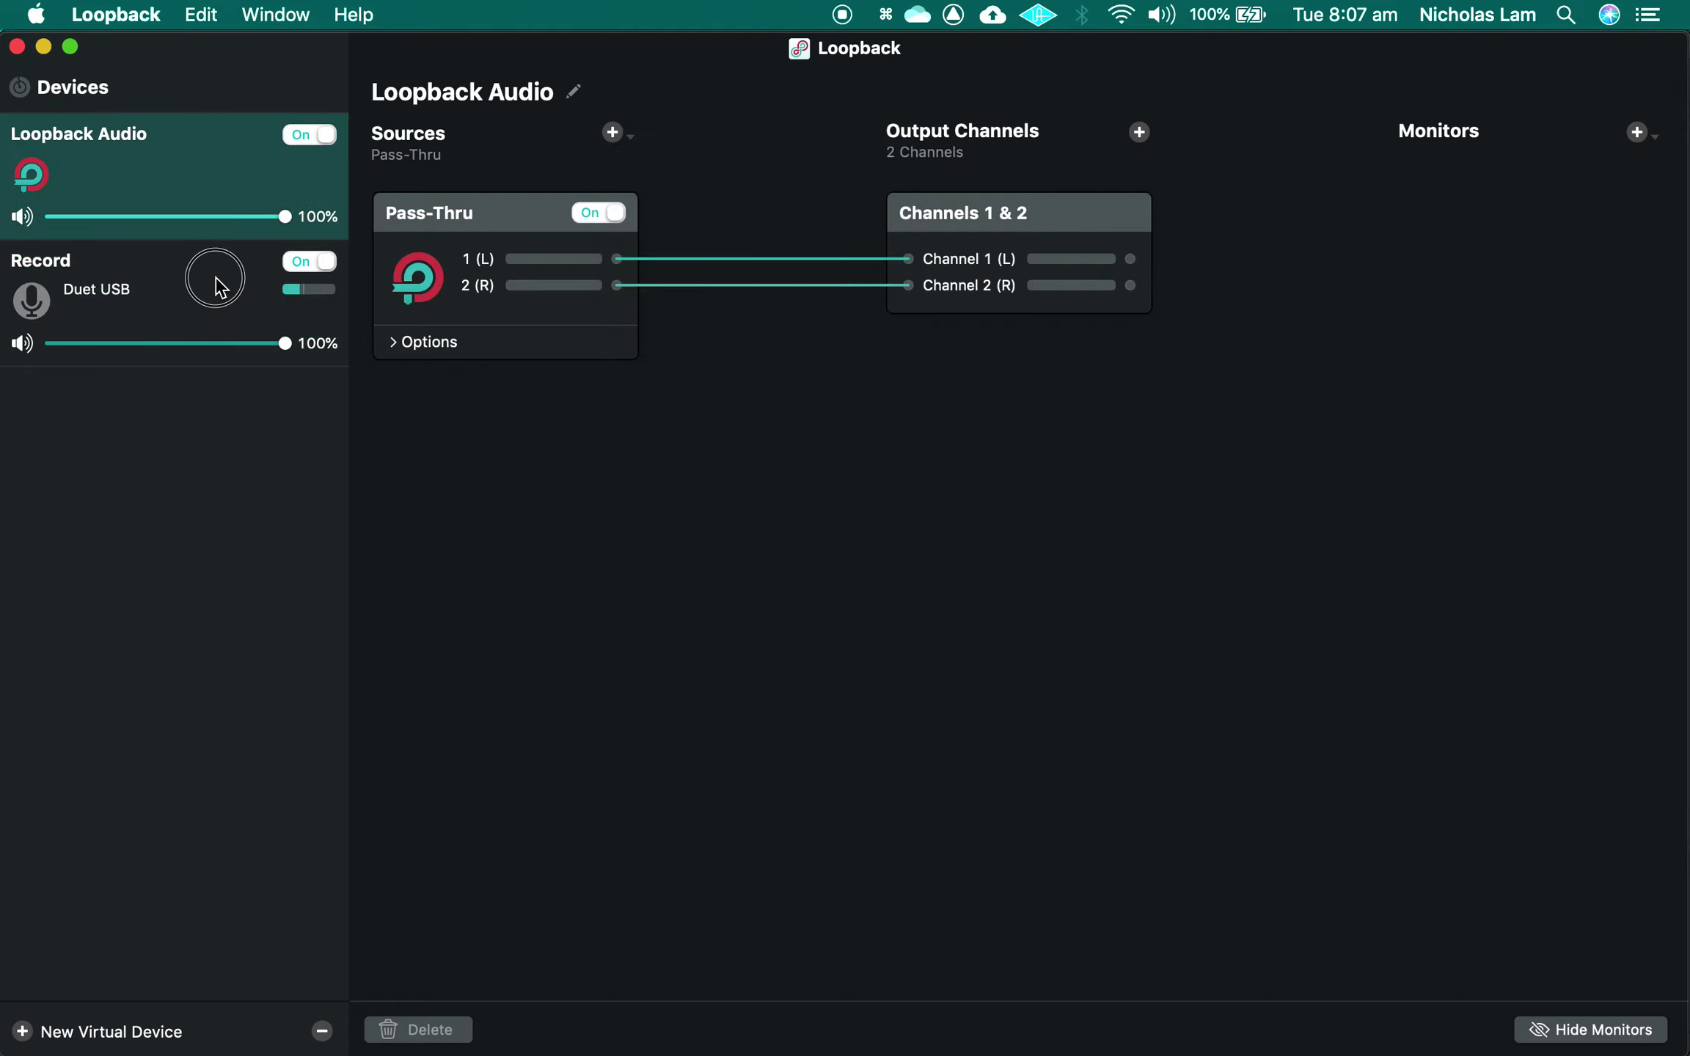
{"action": "left_click", "coordinate": [612, 133]}
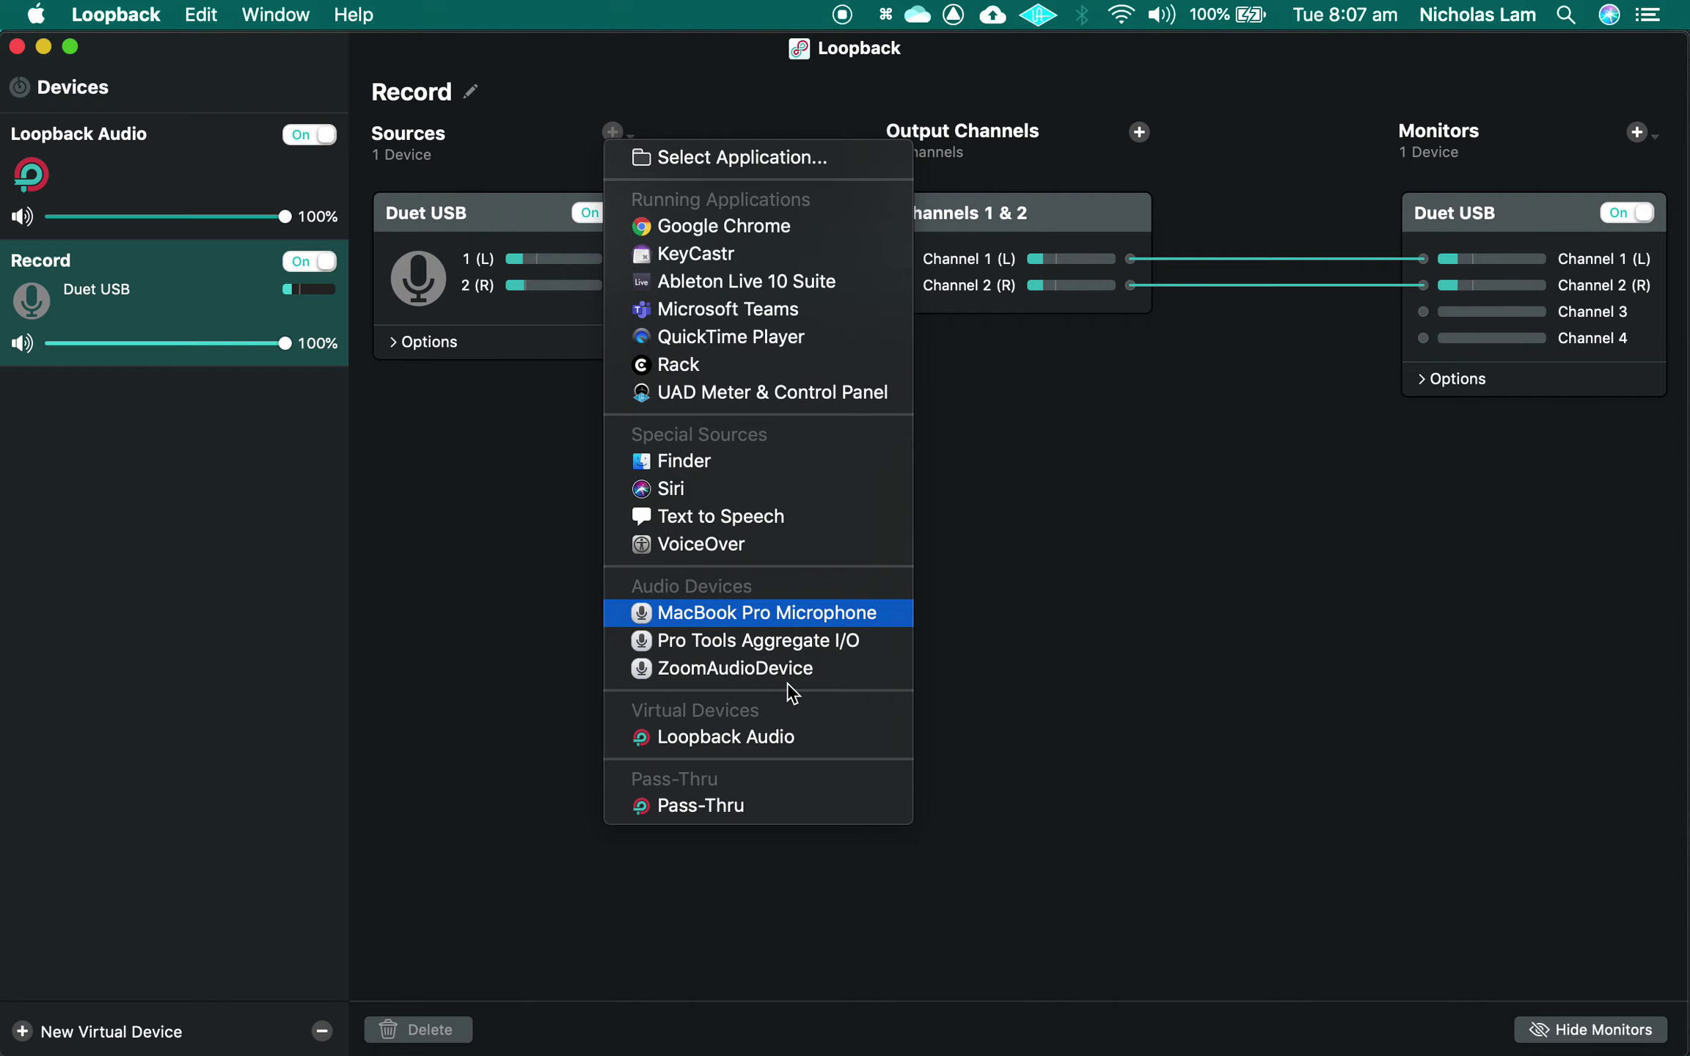
{"action": "left_click", "coordinate": [769, 737]}
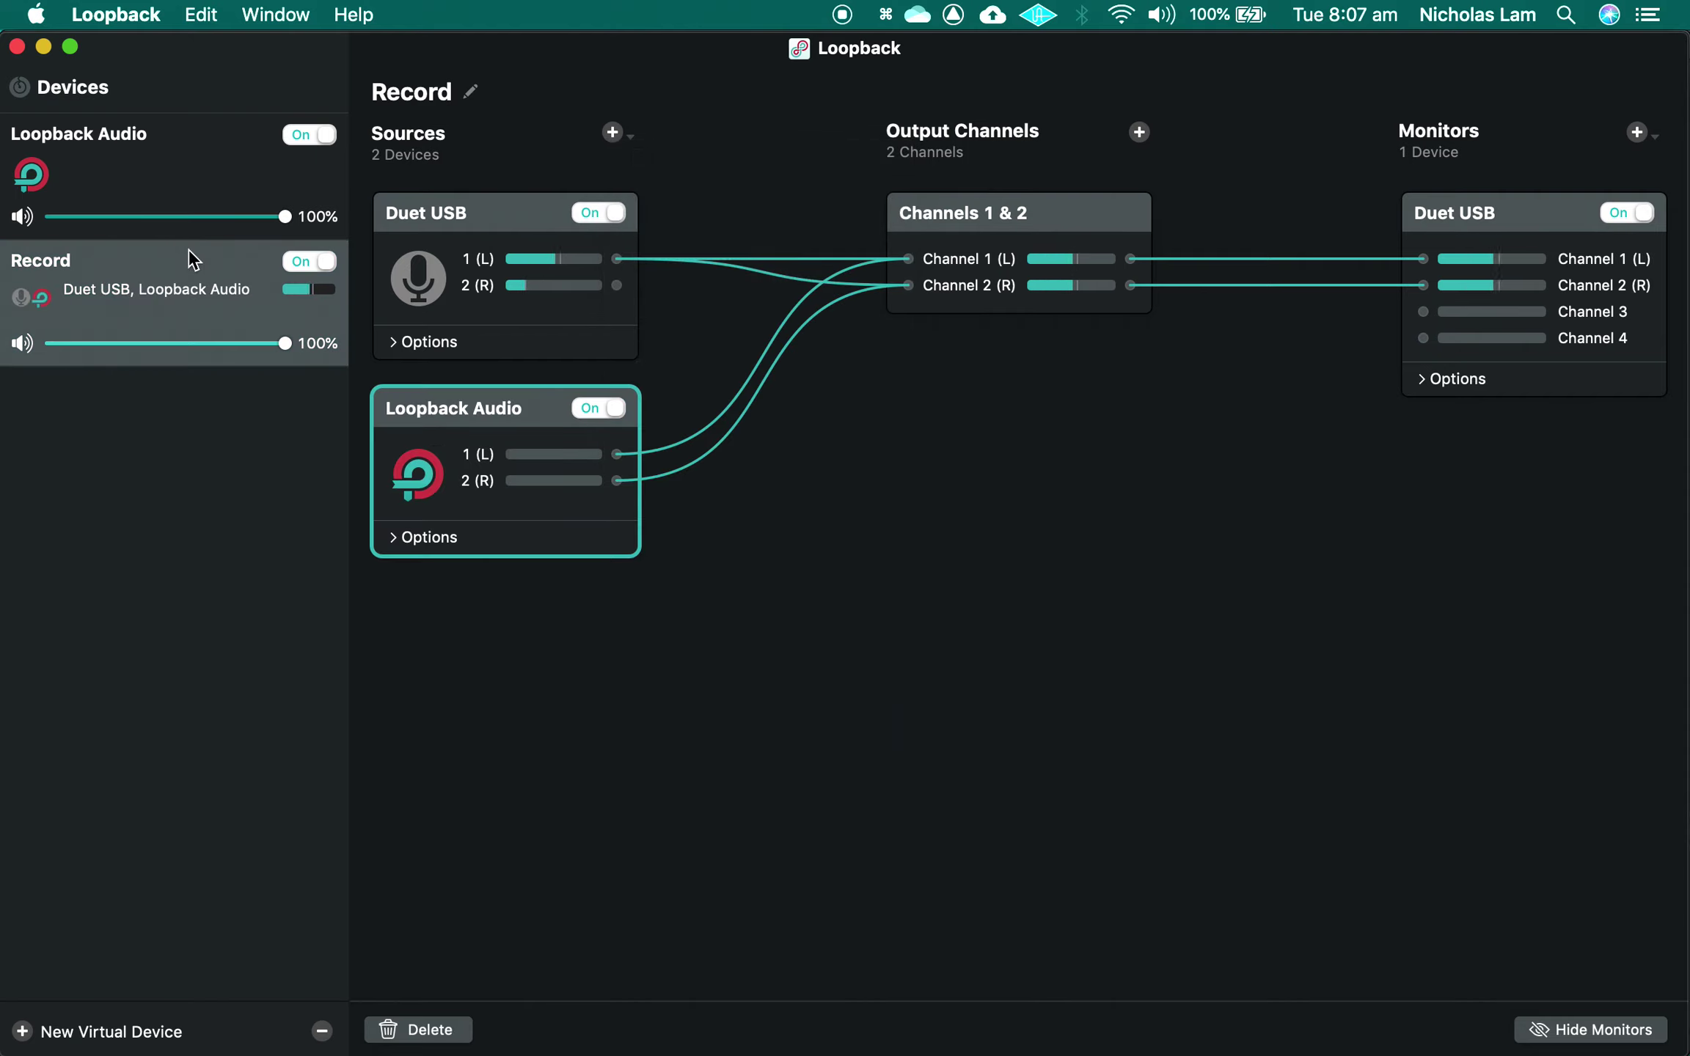
- Add Rack as a source of the Loopback Audio device alongside Pass-Thru
{"action": "left_click", "coordinate": [167, 189]}
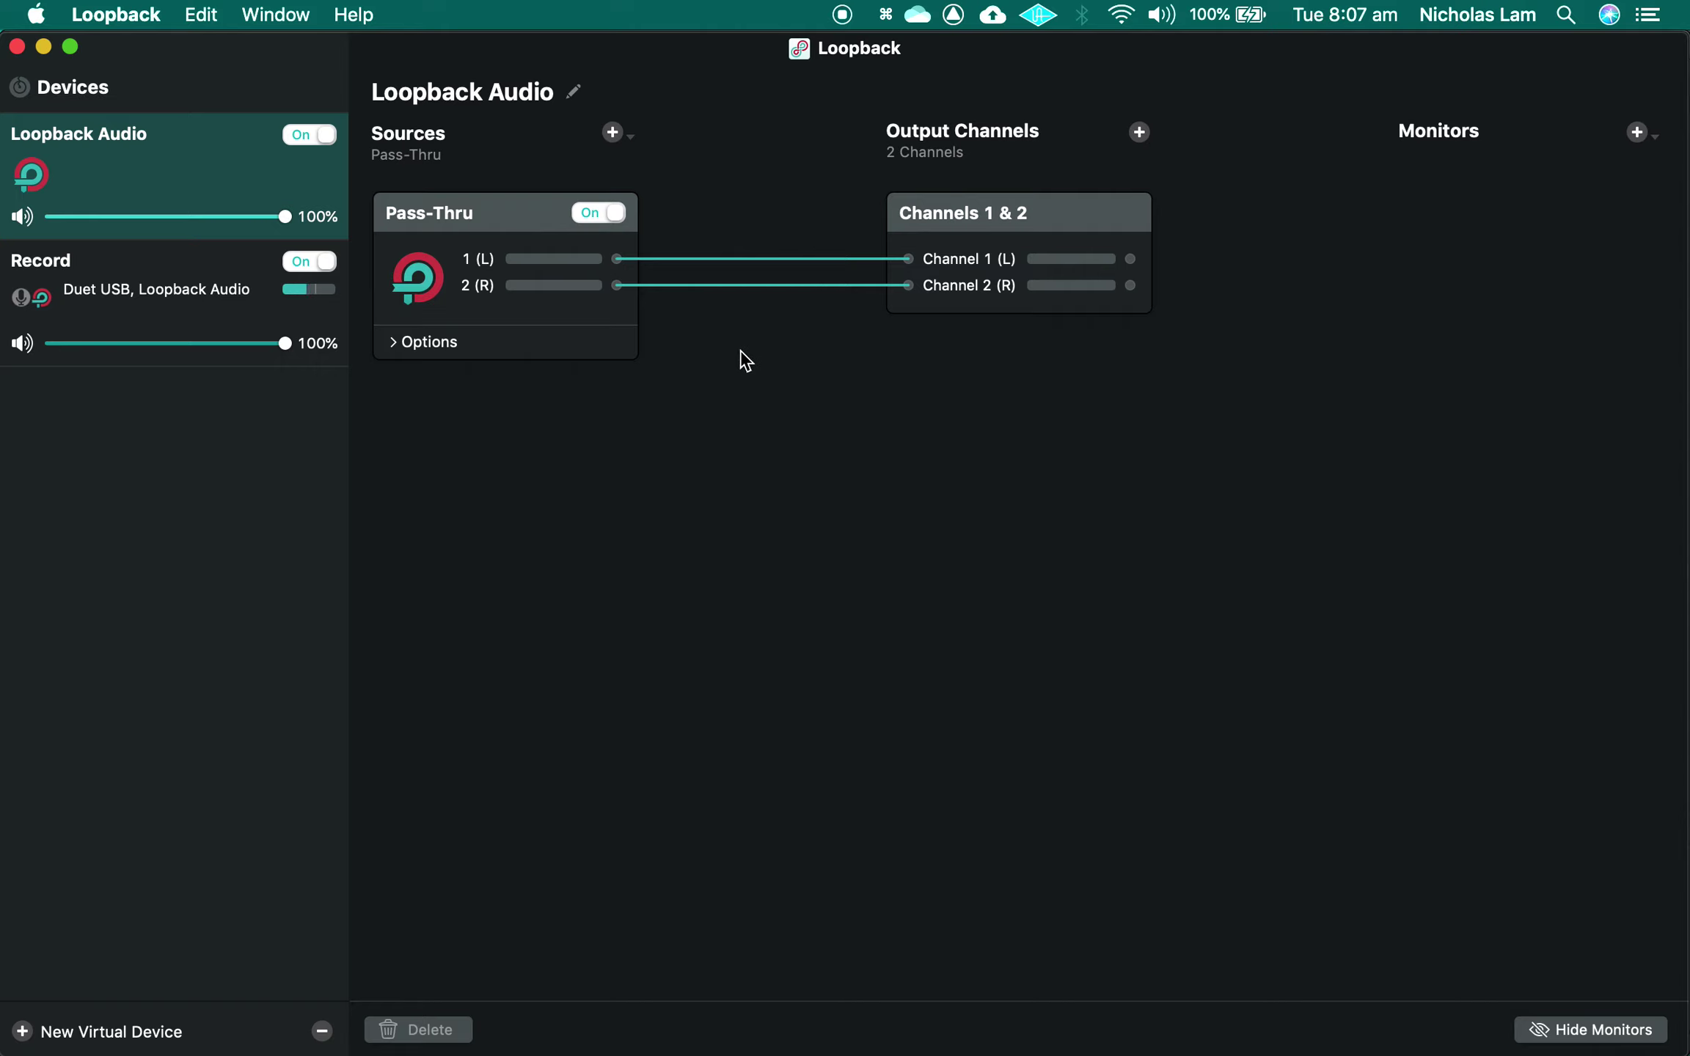
{"action": "left_click", "coordinate": [612, 132]}
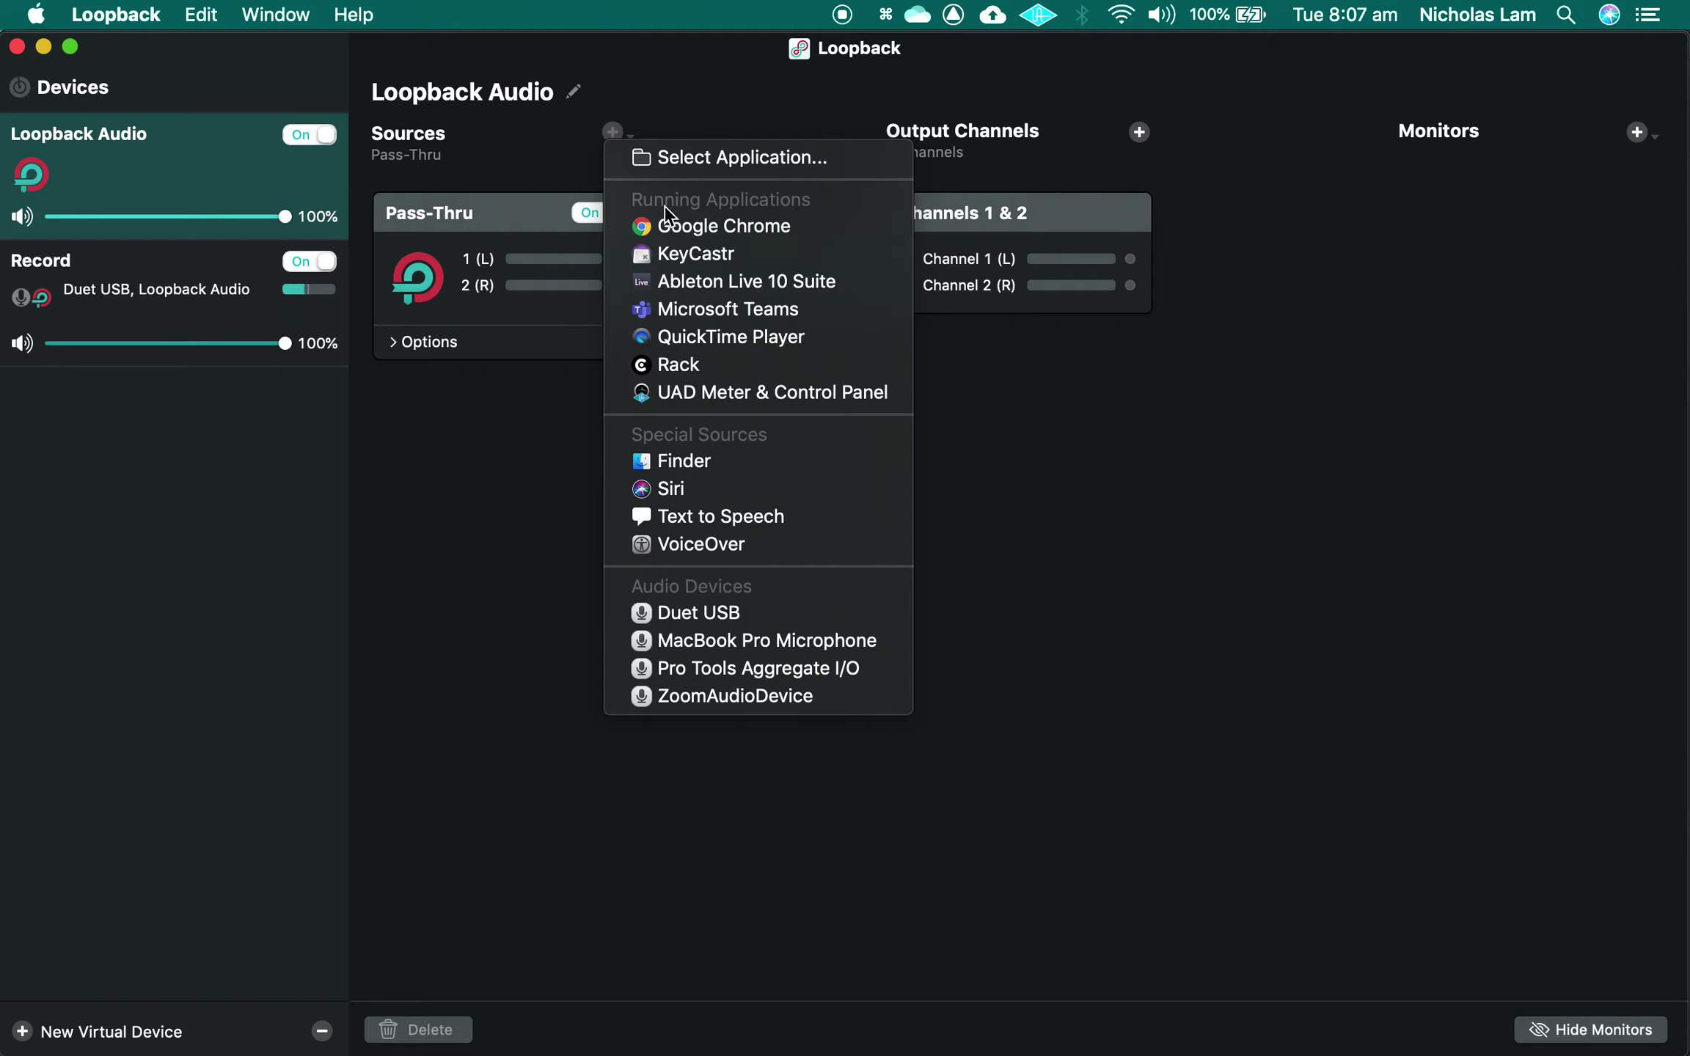
{"action": "left_click", "coordinate": [729, 364]}
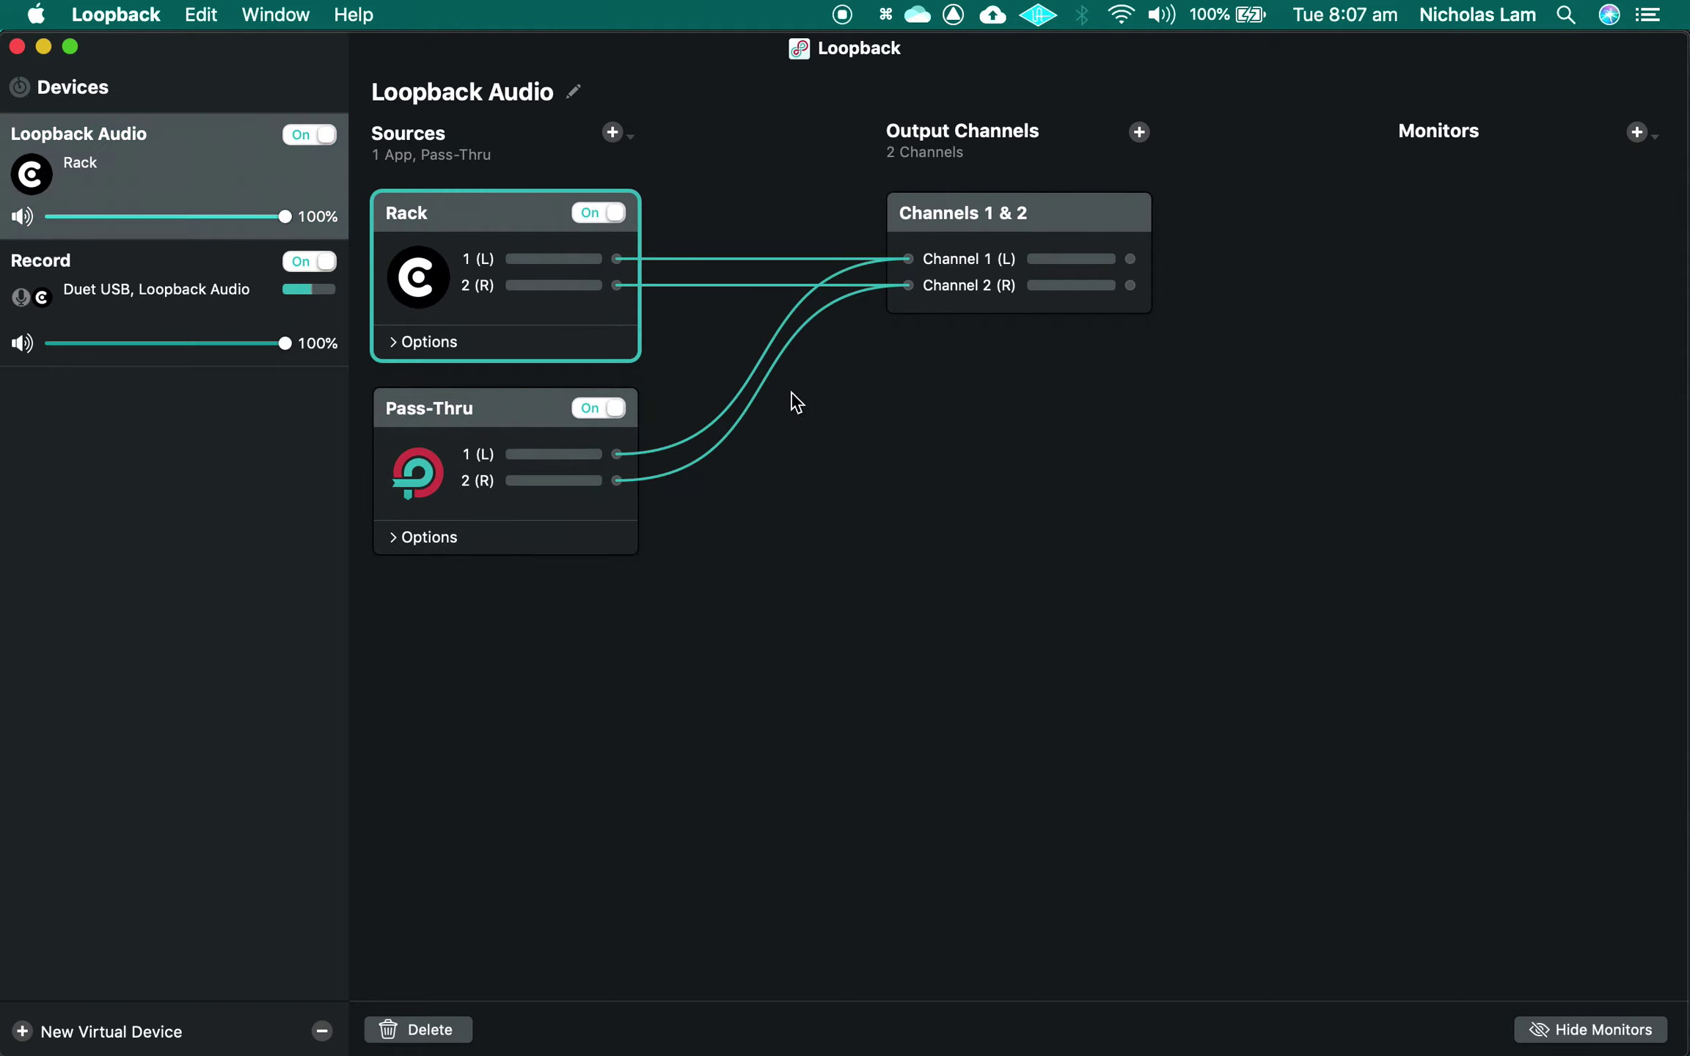
- Start playback in Ableton Live and return to VCV Rack to watch the signal on the SCOPE module
{"action": "key", "text": "super+Tab"}
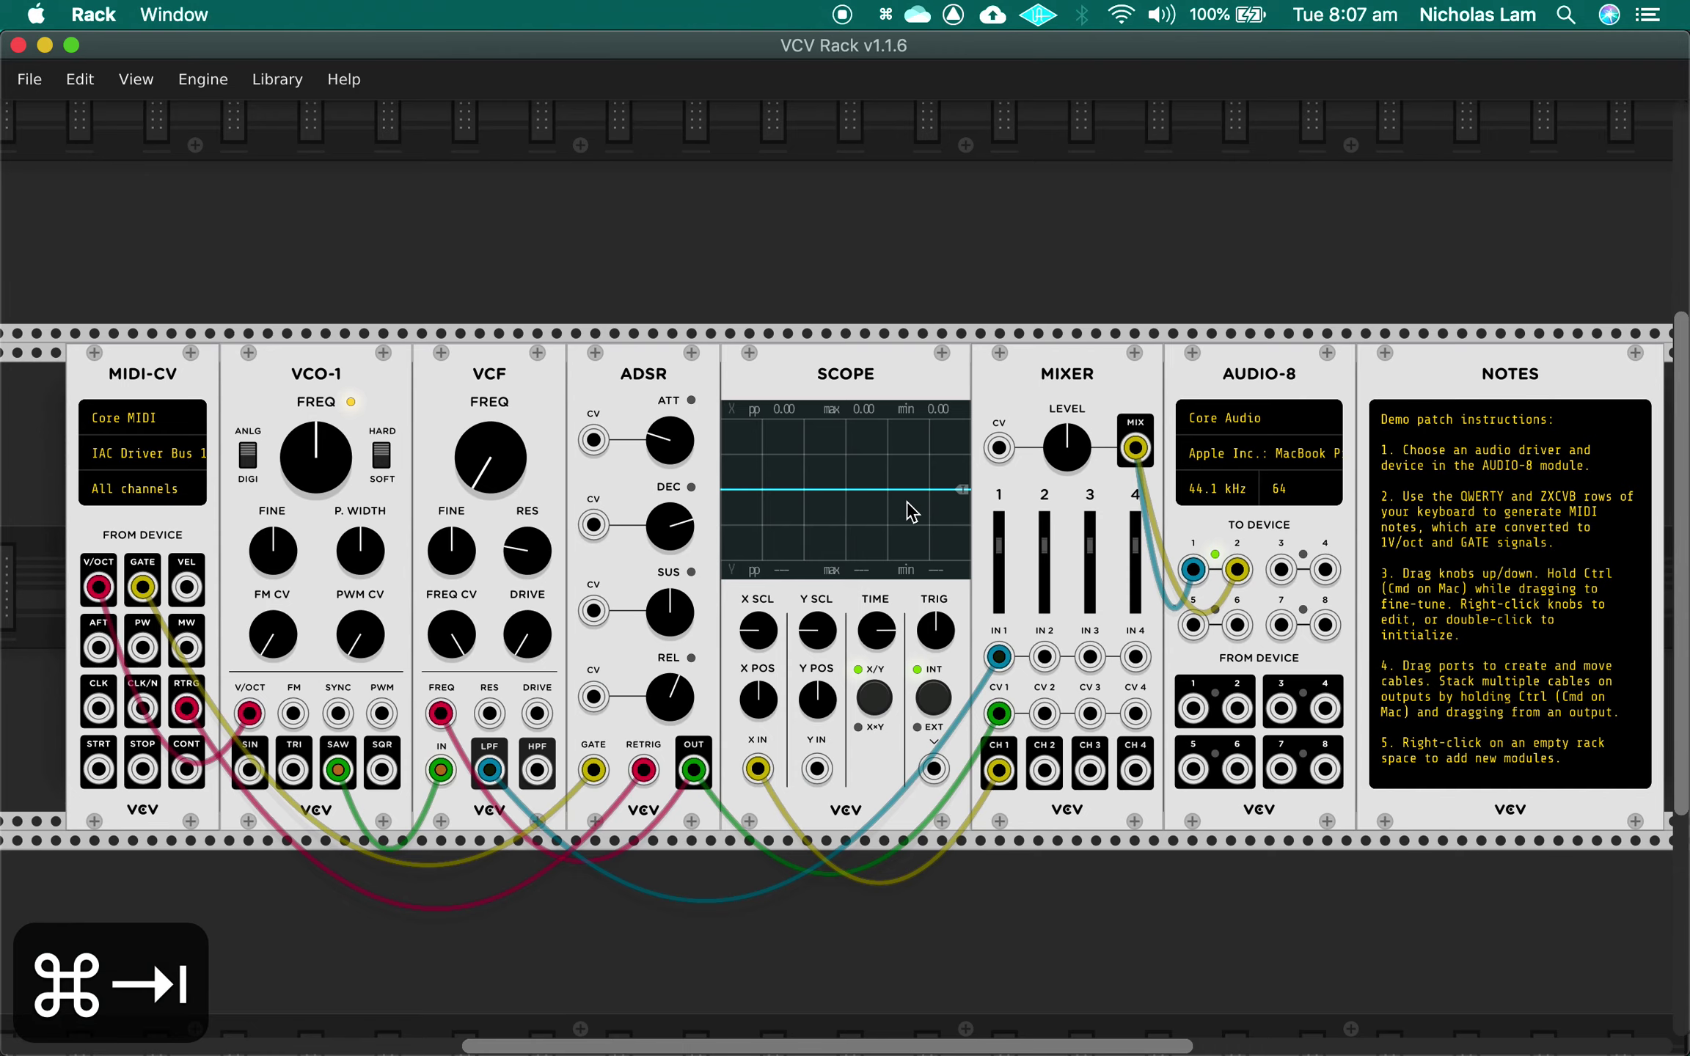
{"action": "key", "text": "super+Tab"}
{"action": "key", "text": "super+Tab"}
{"action": "key", "text": "super+Tab"}
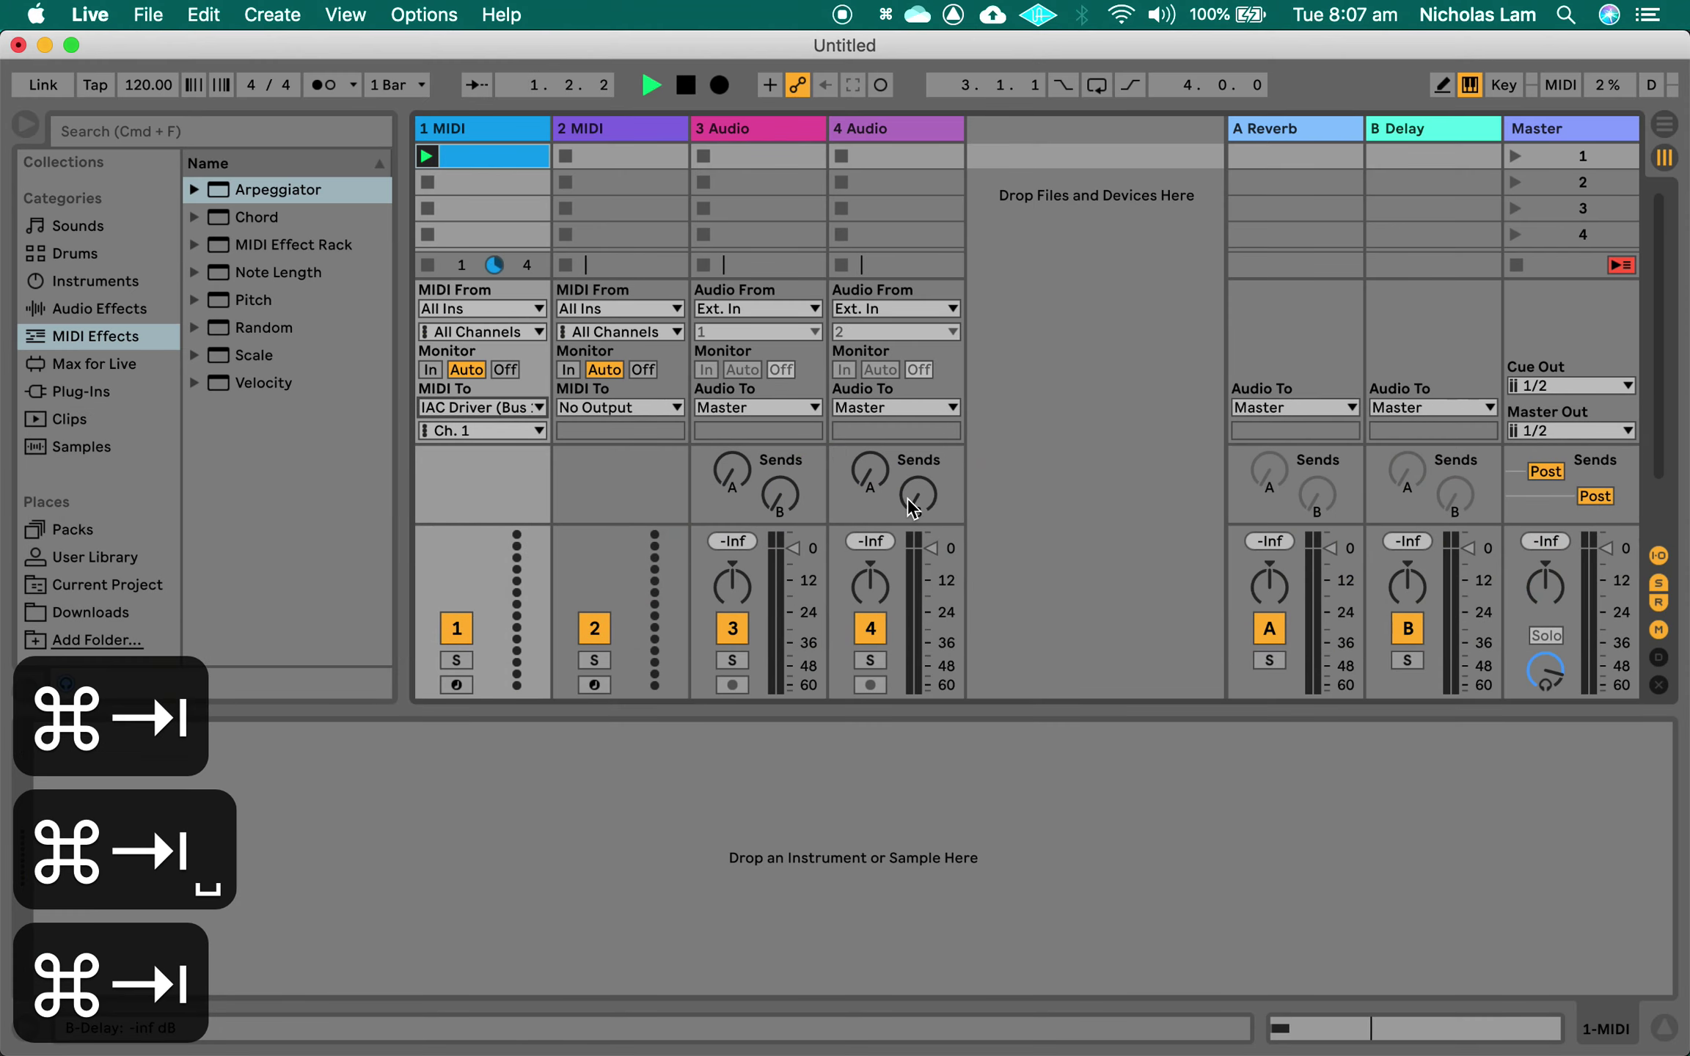
{"action": "key", "text": "super+Tab"}
{"action": "key", "text": "super+Tab"}
{"action": "key", "text": "super+Tab"}
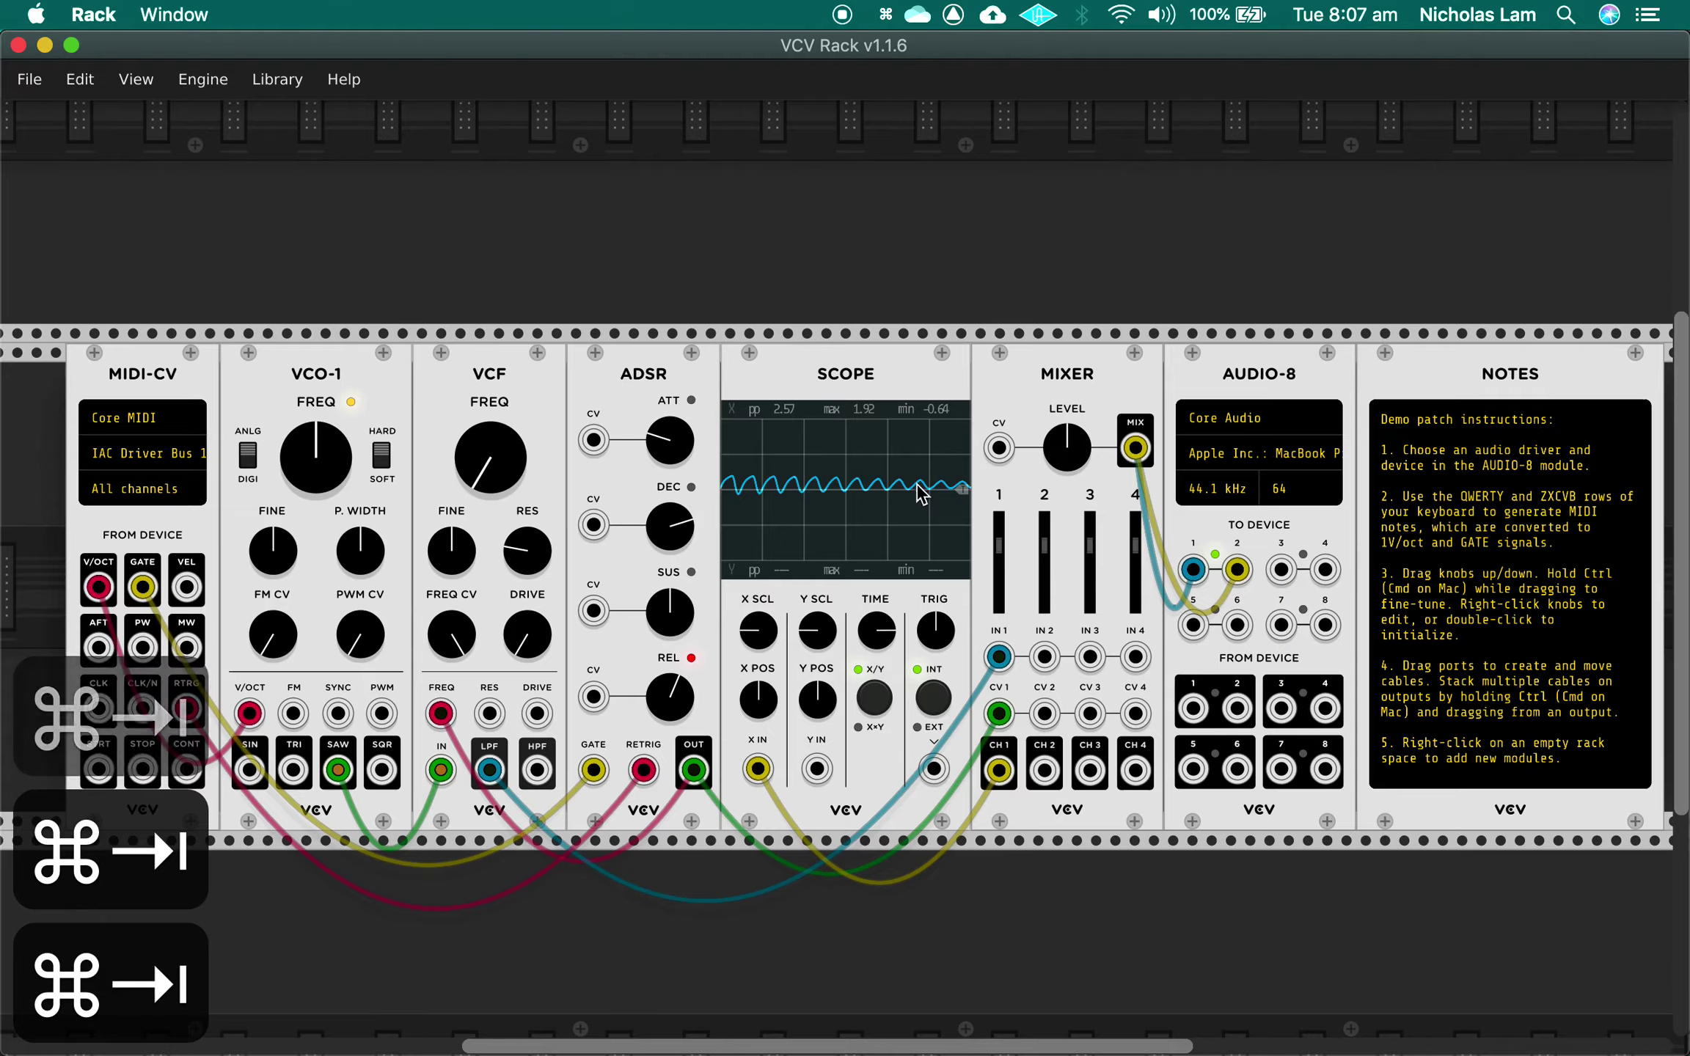
- Switch to Loopback and check the signal levels of the Loopback Audio and Record devices
{"action": "key", "text": "super+Tab"}
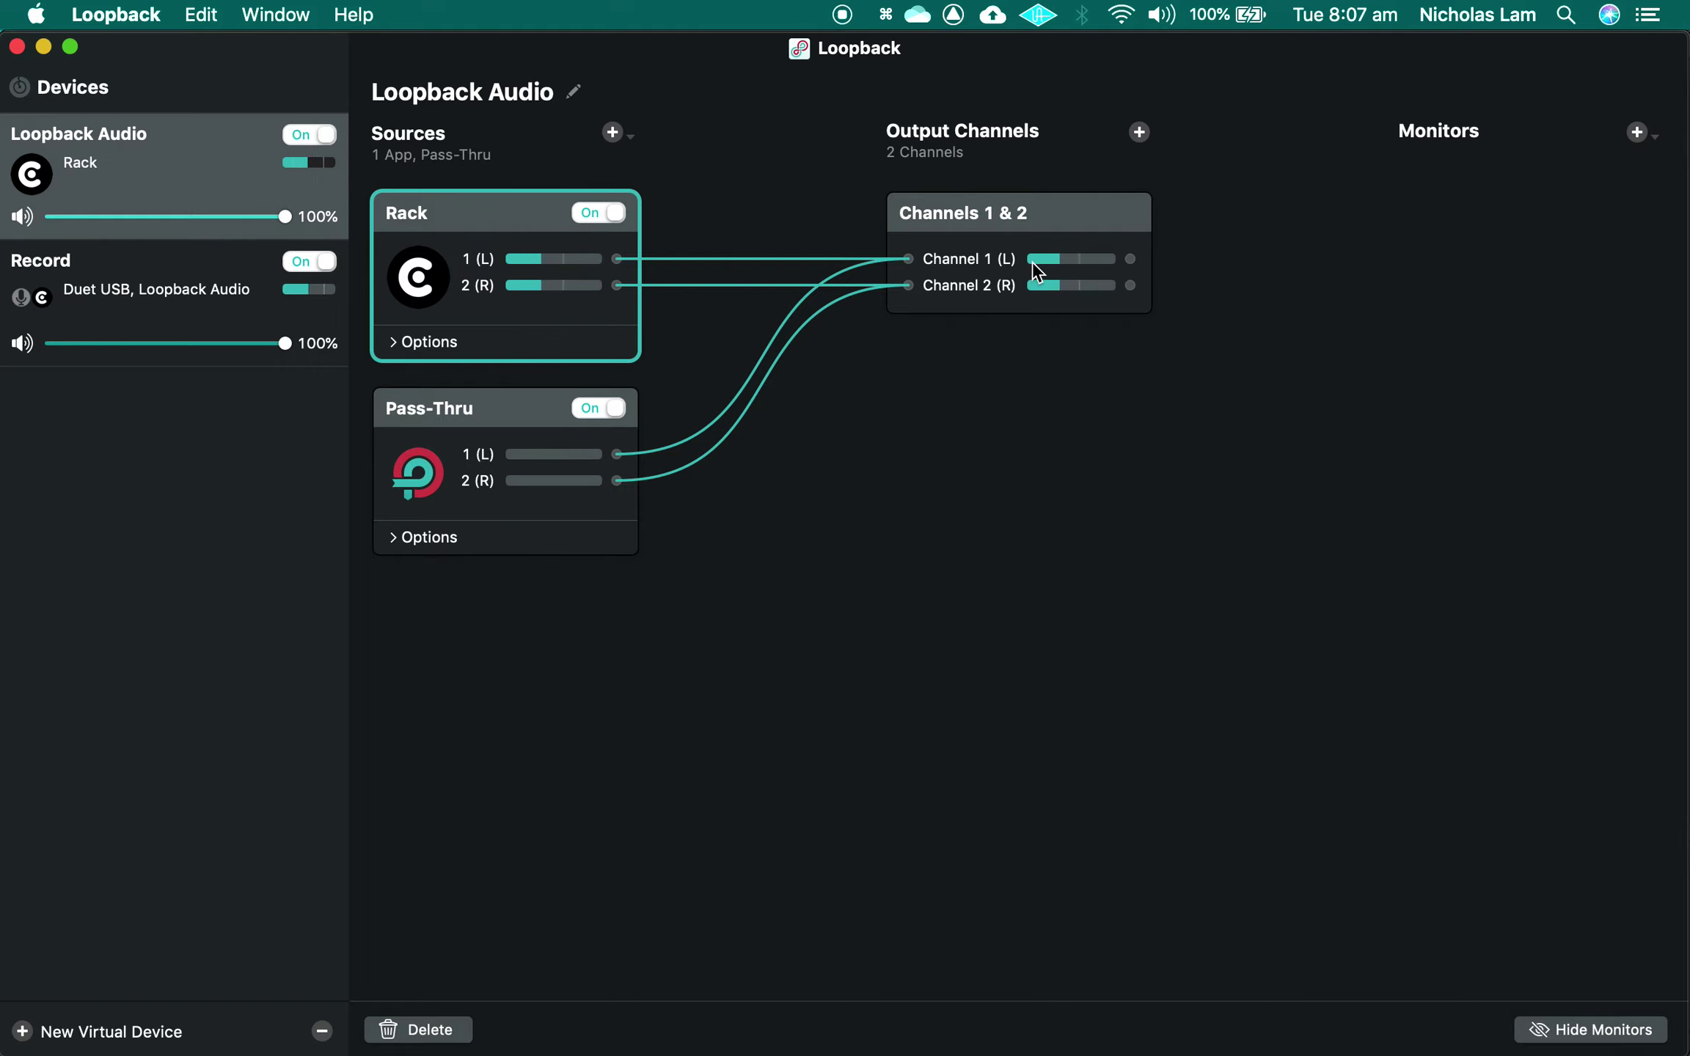
{"action": "left_click", "coordinate": [189, 301]}
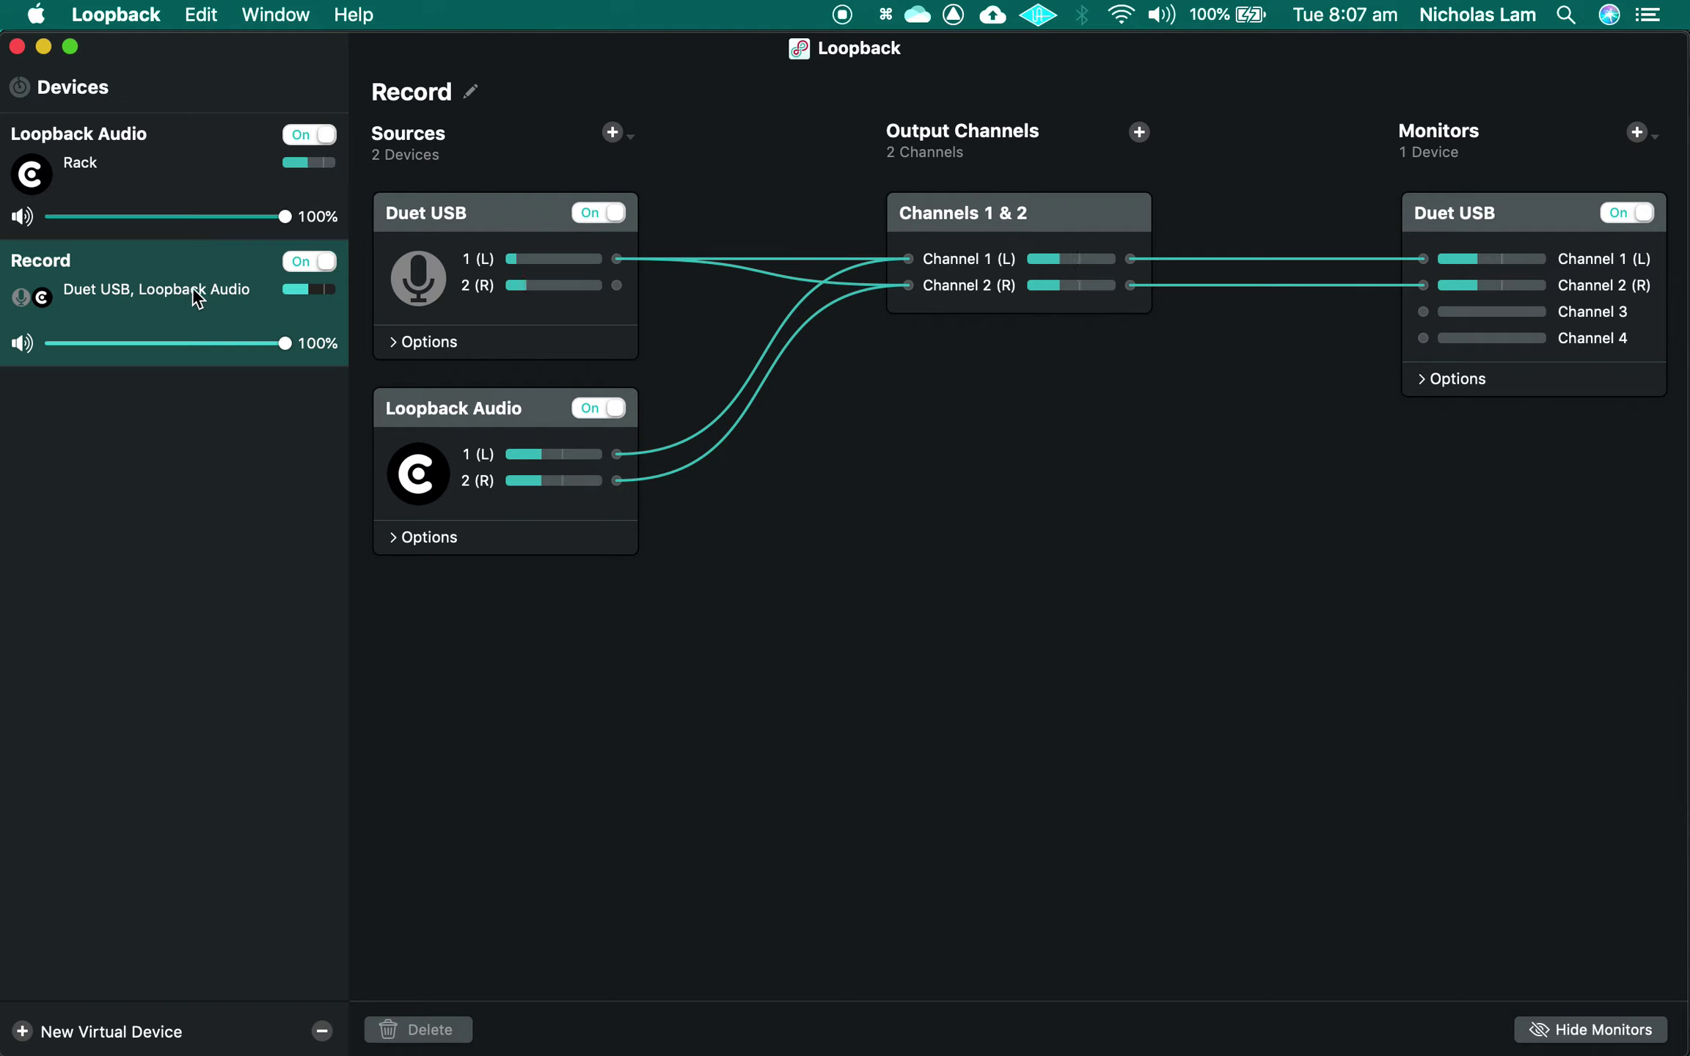
{"action": "left_click", "coordinate": [274, 192]}
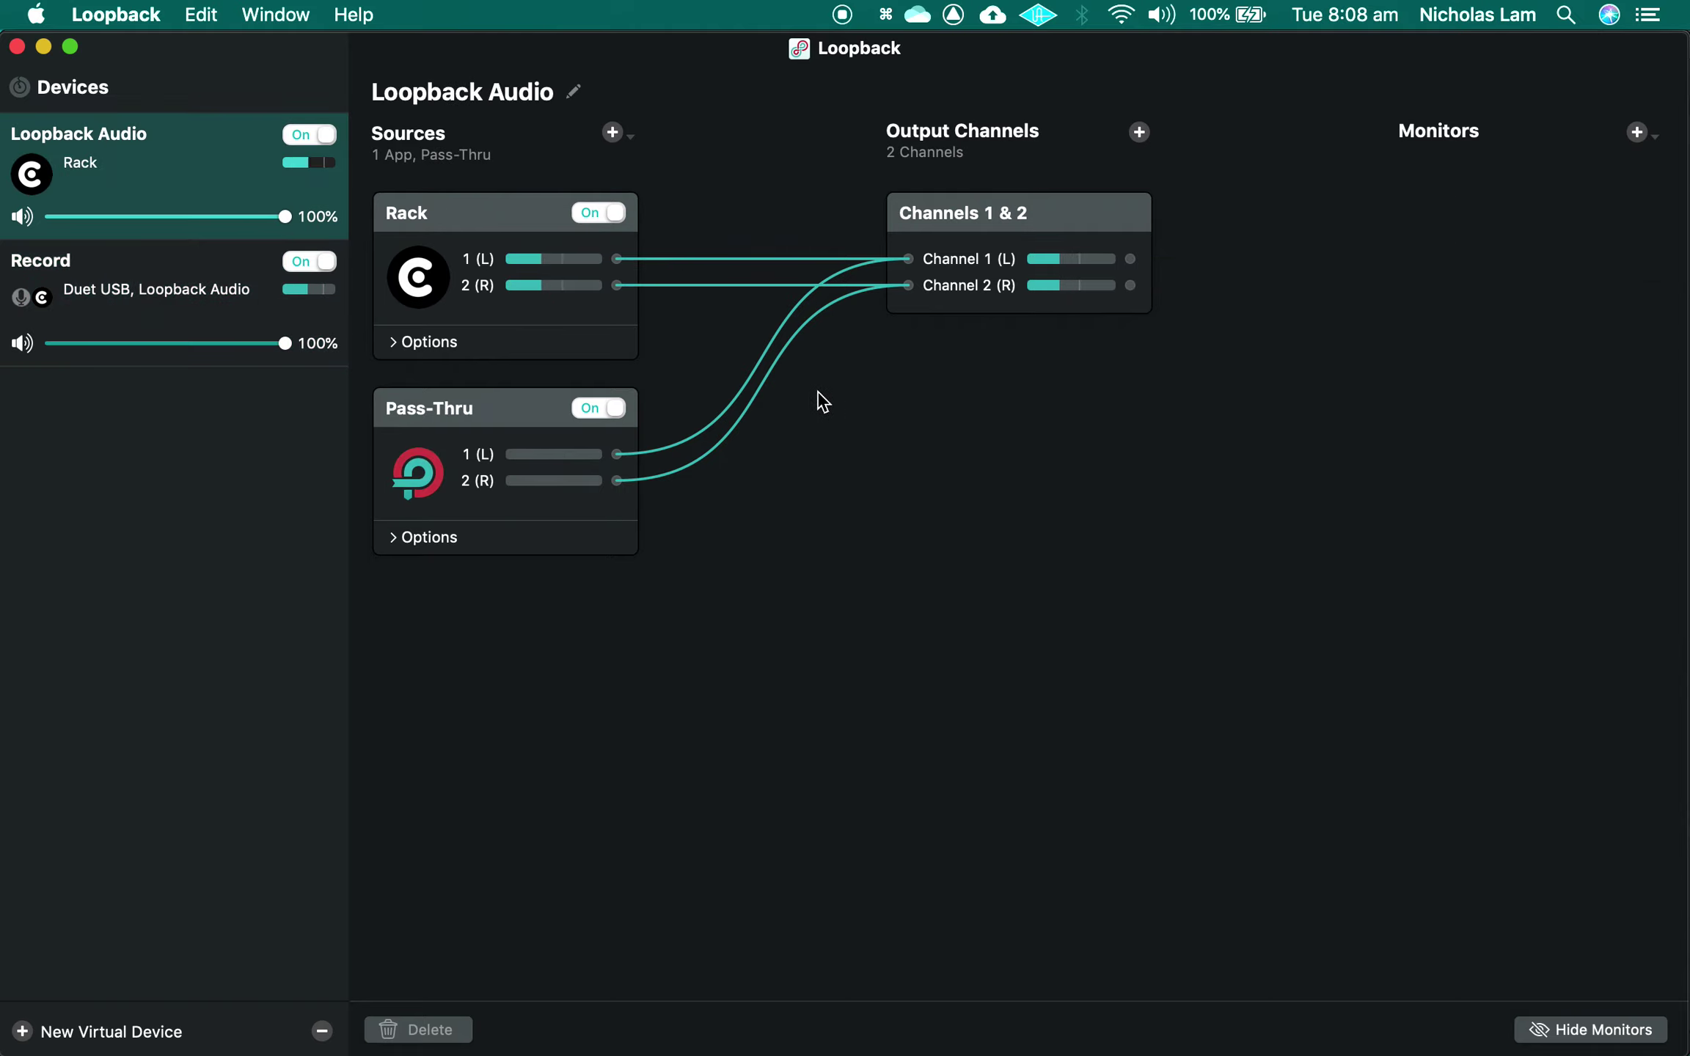
- Switch to Ableton Live, select the 3 Audio track and stop playback
{"action": "key", "text": "super+Tab"}
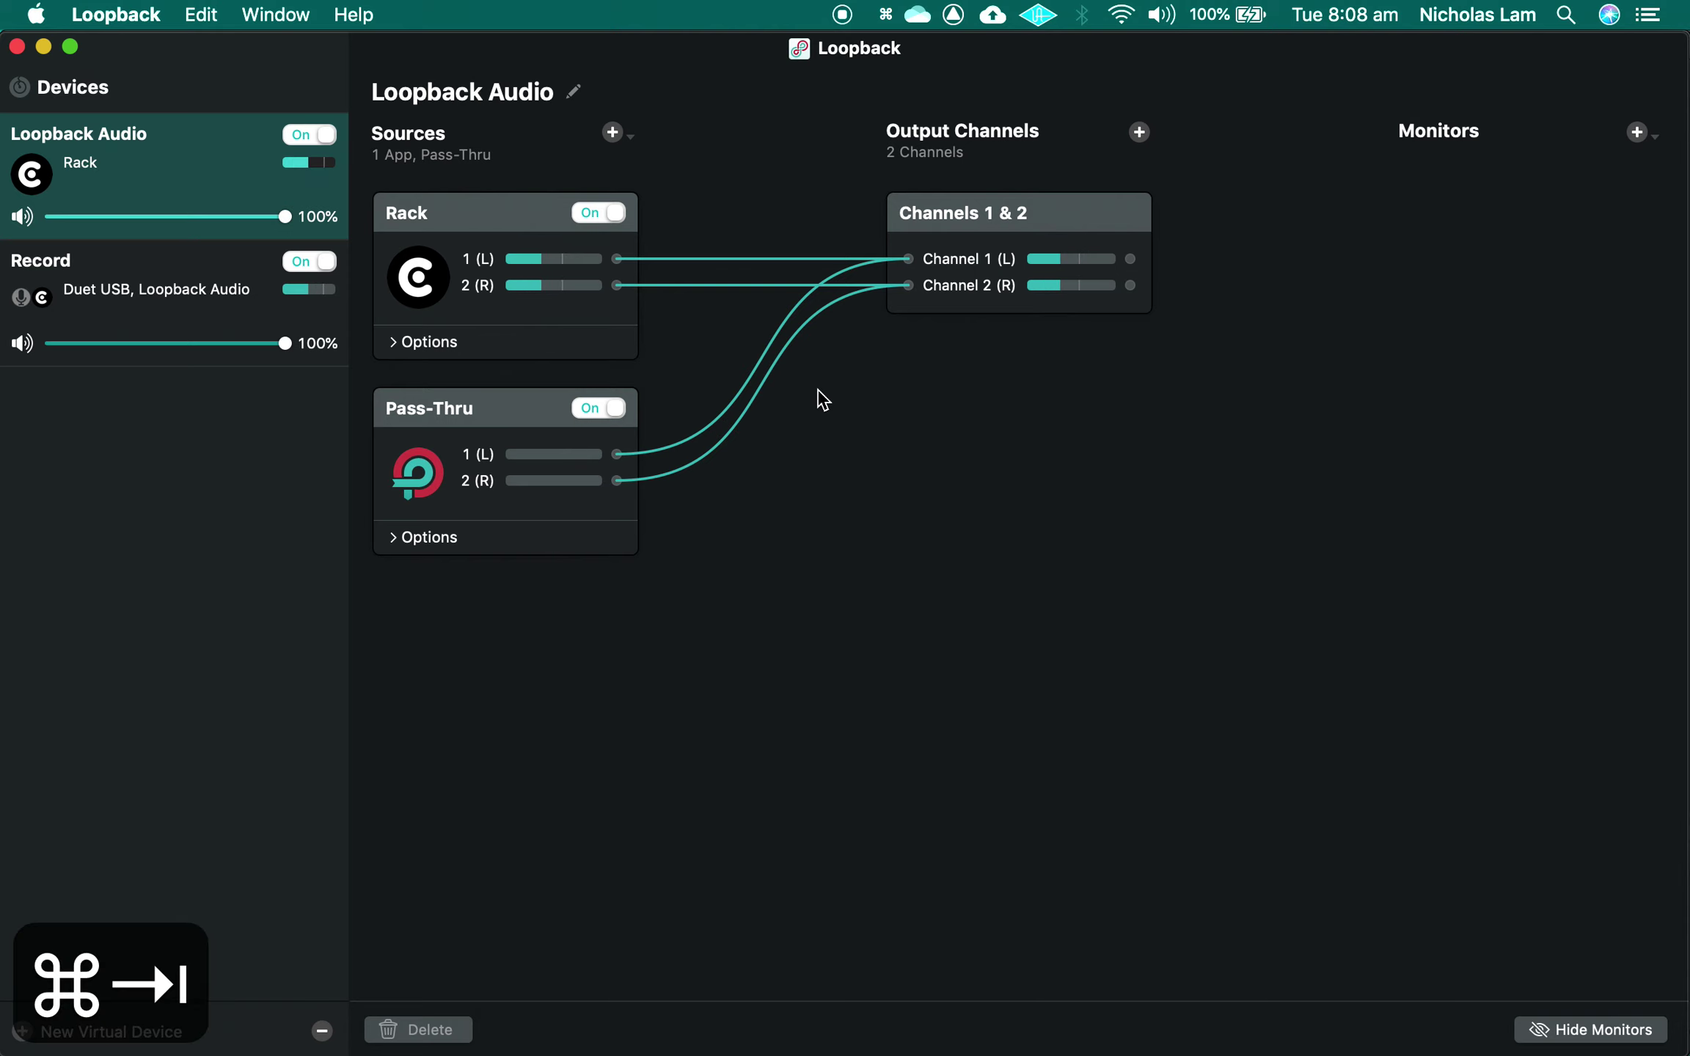
{"action": "key", "text": "super+Tab"}
{"action": "key", "text": "super+Tab"}
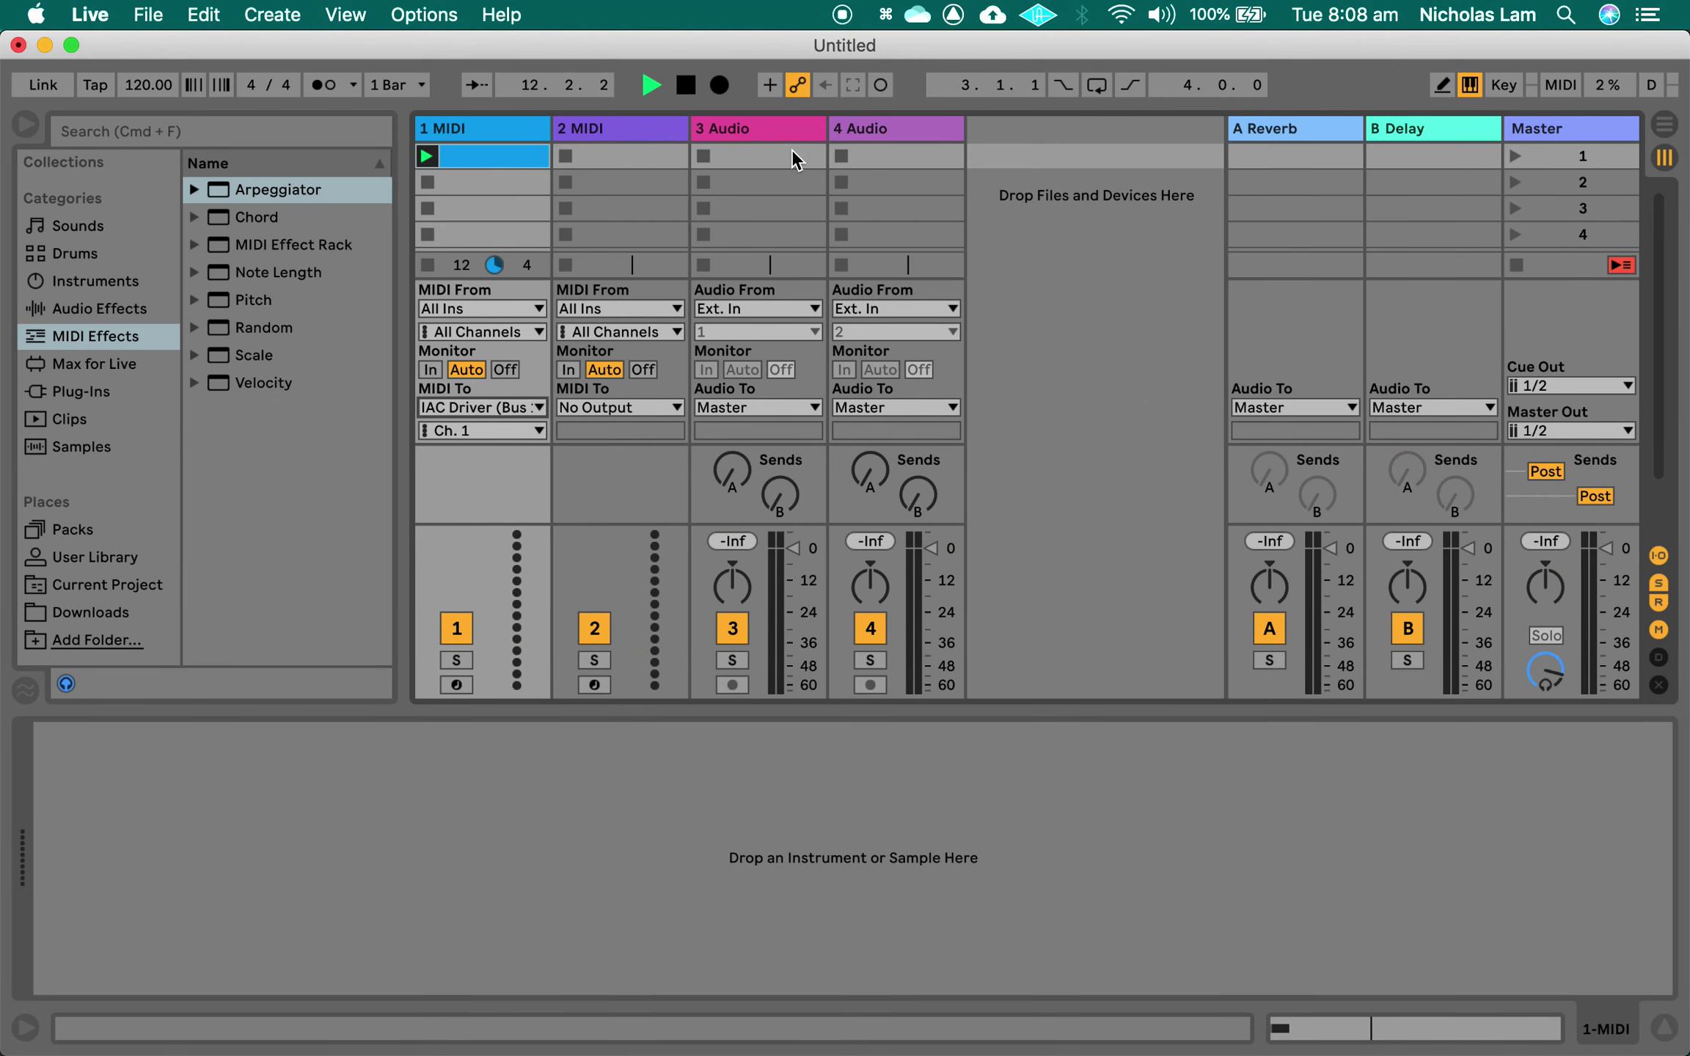
{"action": "left_click", "coordinate": [767, 136]}
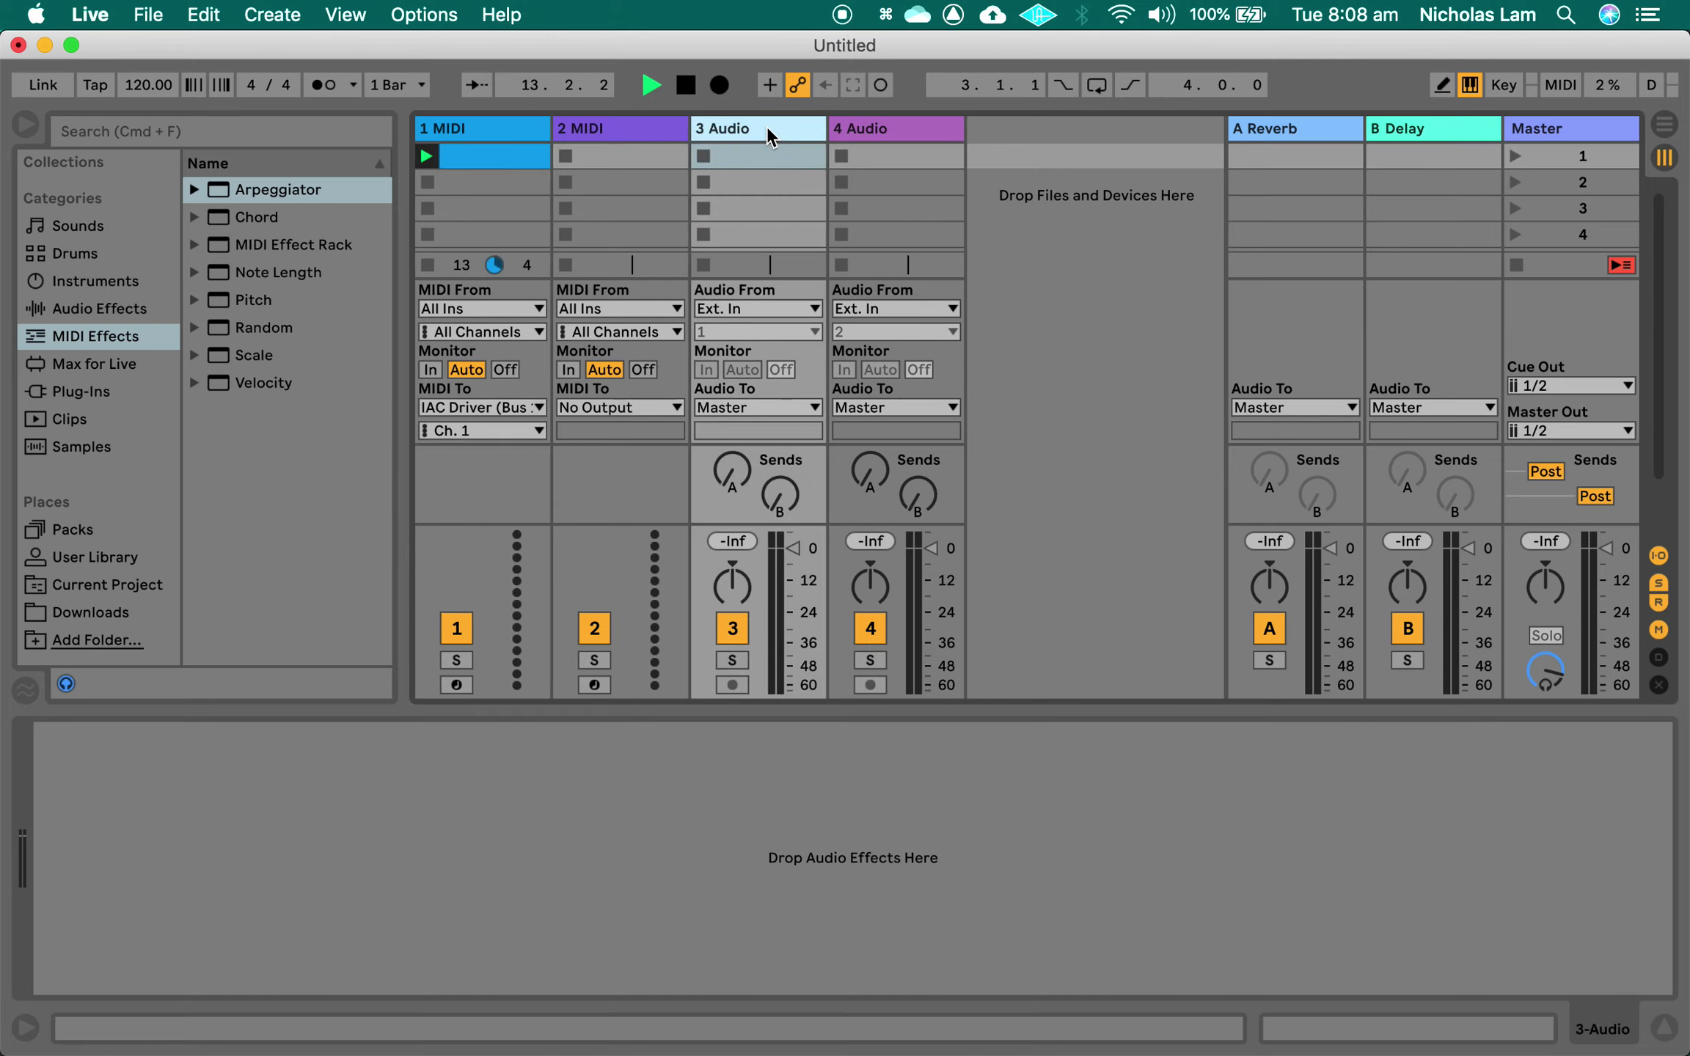
{"action": "key", "text": "space"}
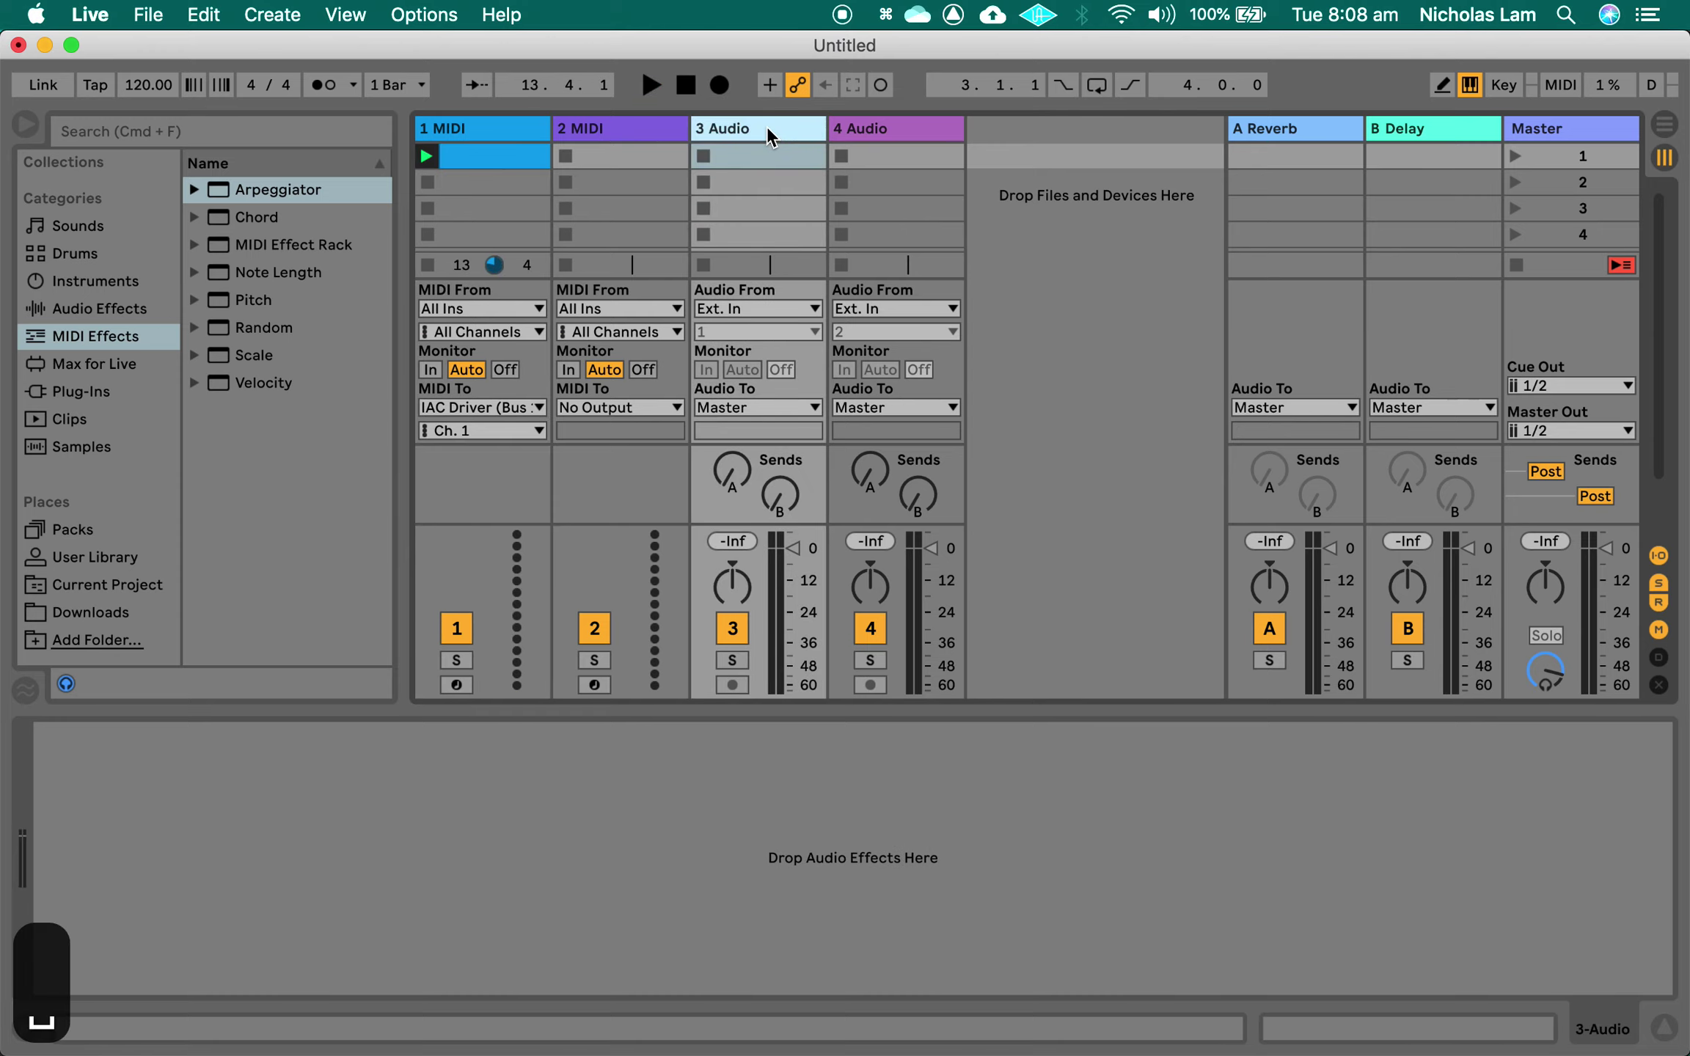
- Set Live's audio input device to Loopback Audio (2 In, 2 Out) in the audio preferences
{"action": "key", "text": "super+comma"}
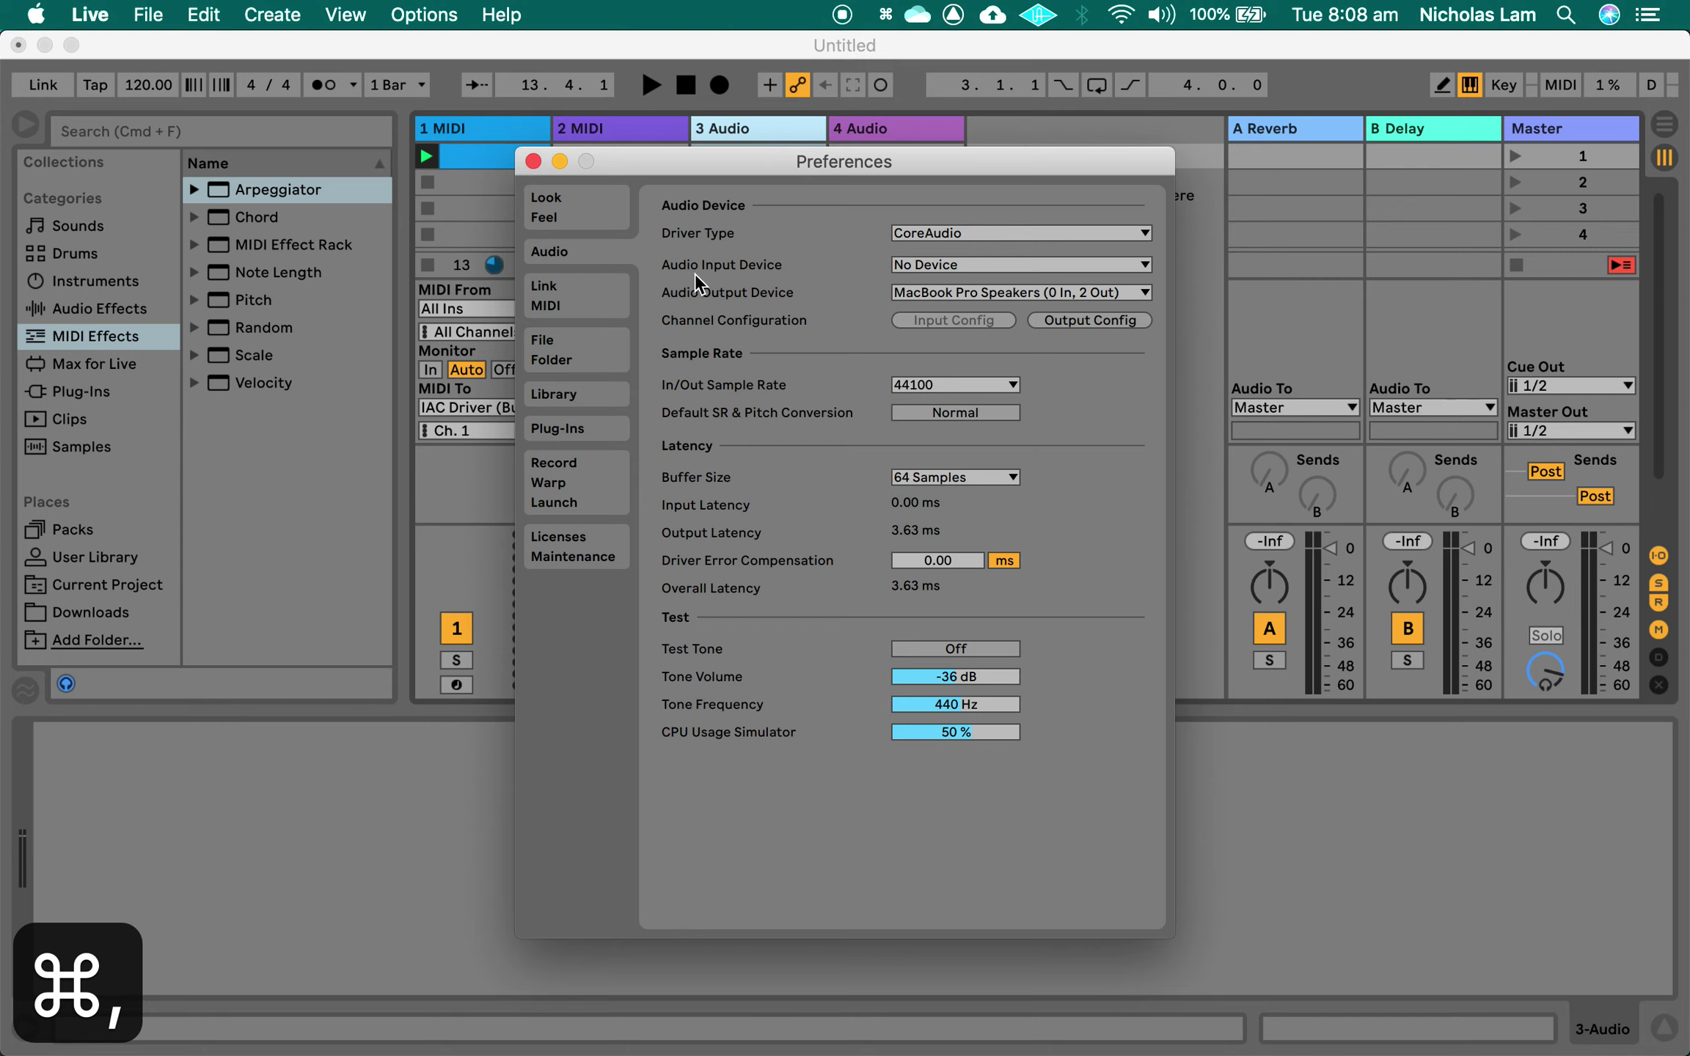
{"action": "left_click", "coordinate": [961, 265]}
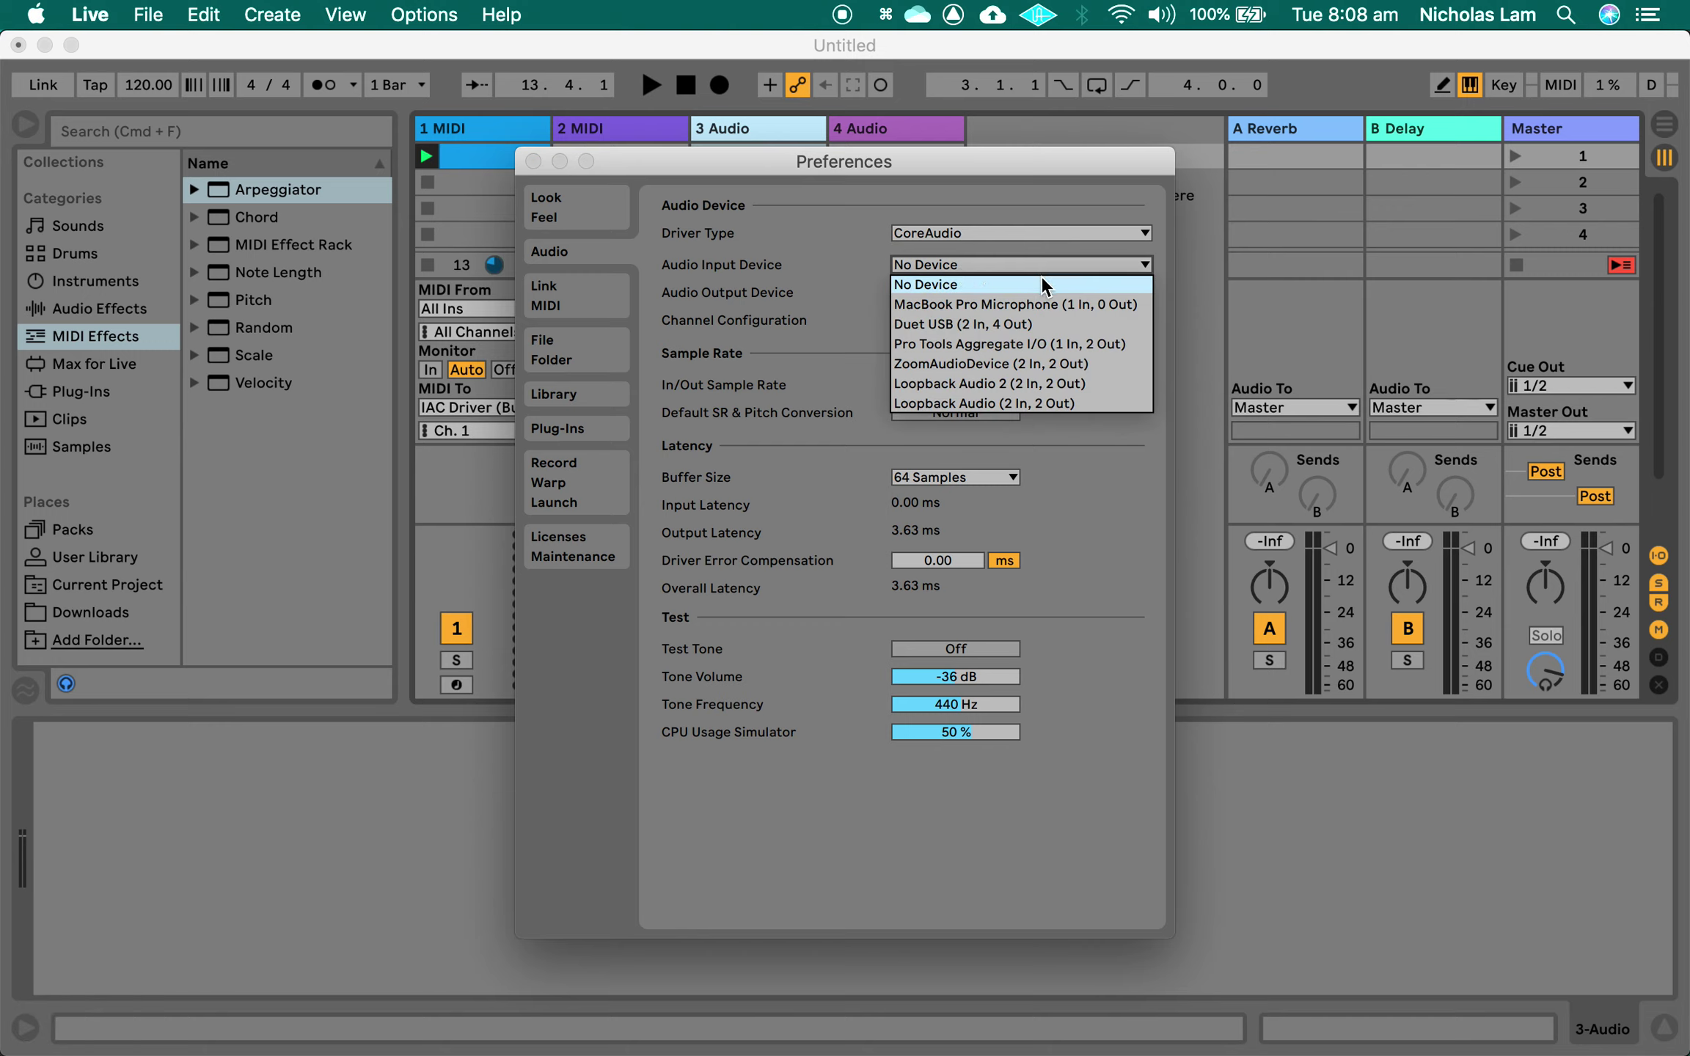
{"action": "left_click", "coordinate": [1107, 405]}
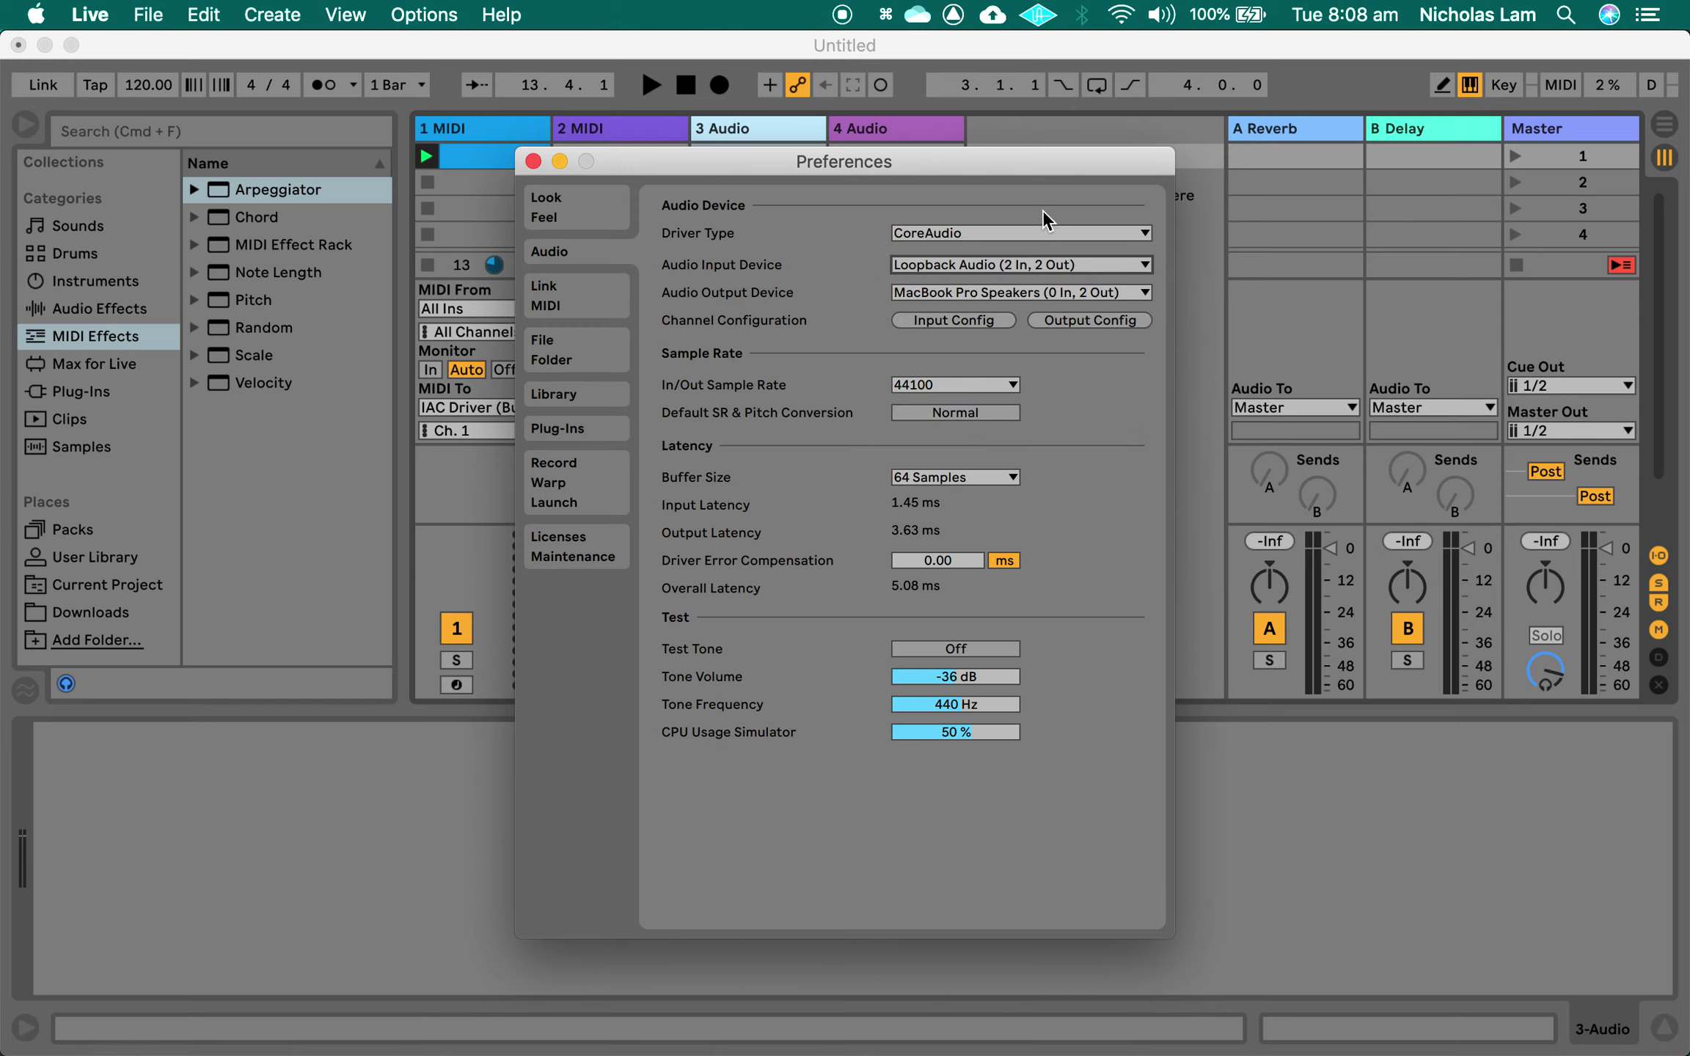
- Close the preferences, start playback and set the 3 Audio track's external input channel to 1/2
{"action": "left_click", "coordinate": [533, 161]}
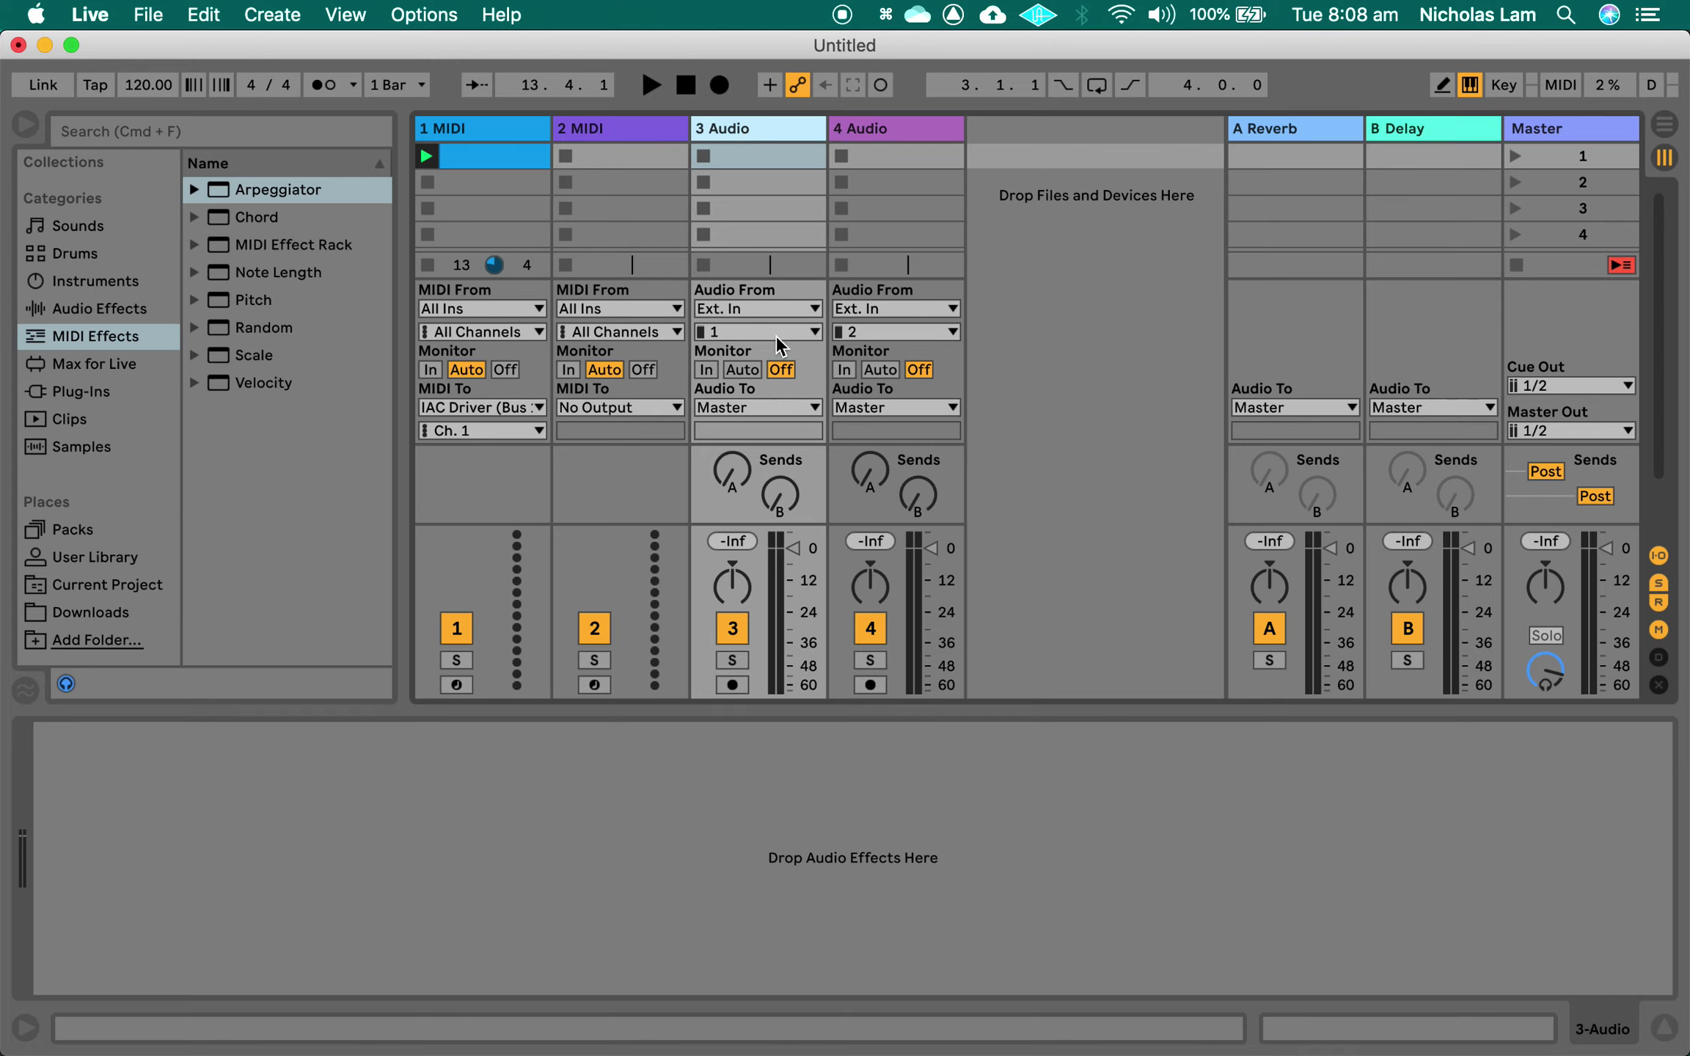
{"action": "key", "text": "super+Tab"}
{"action": "key", "text": "super+Tab"}
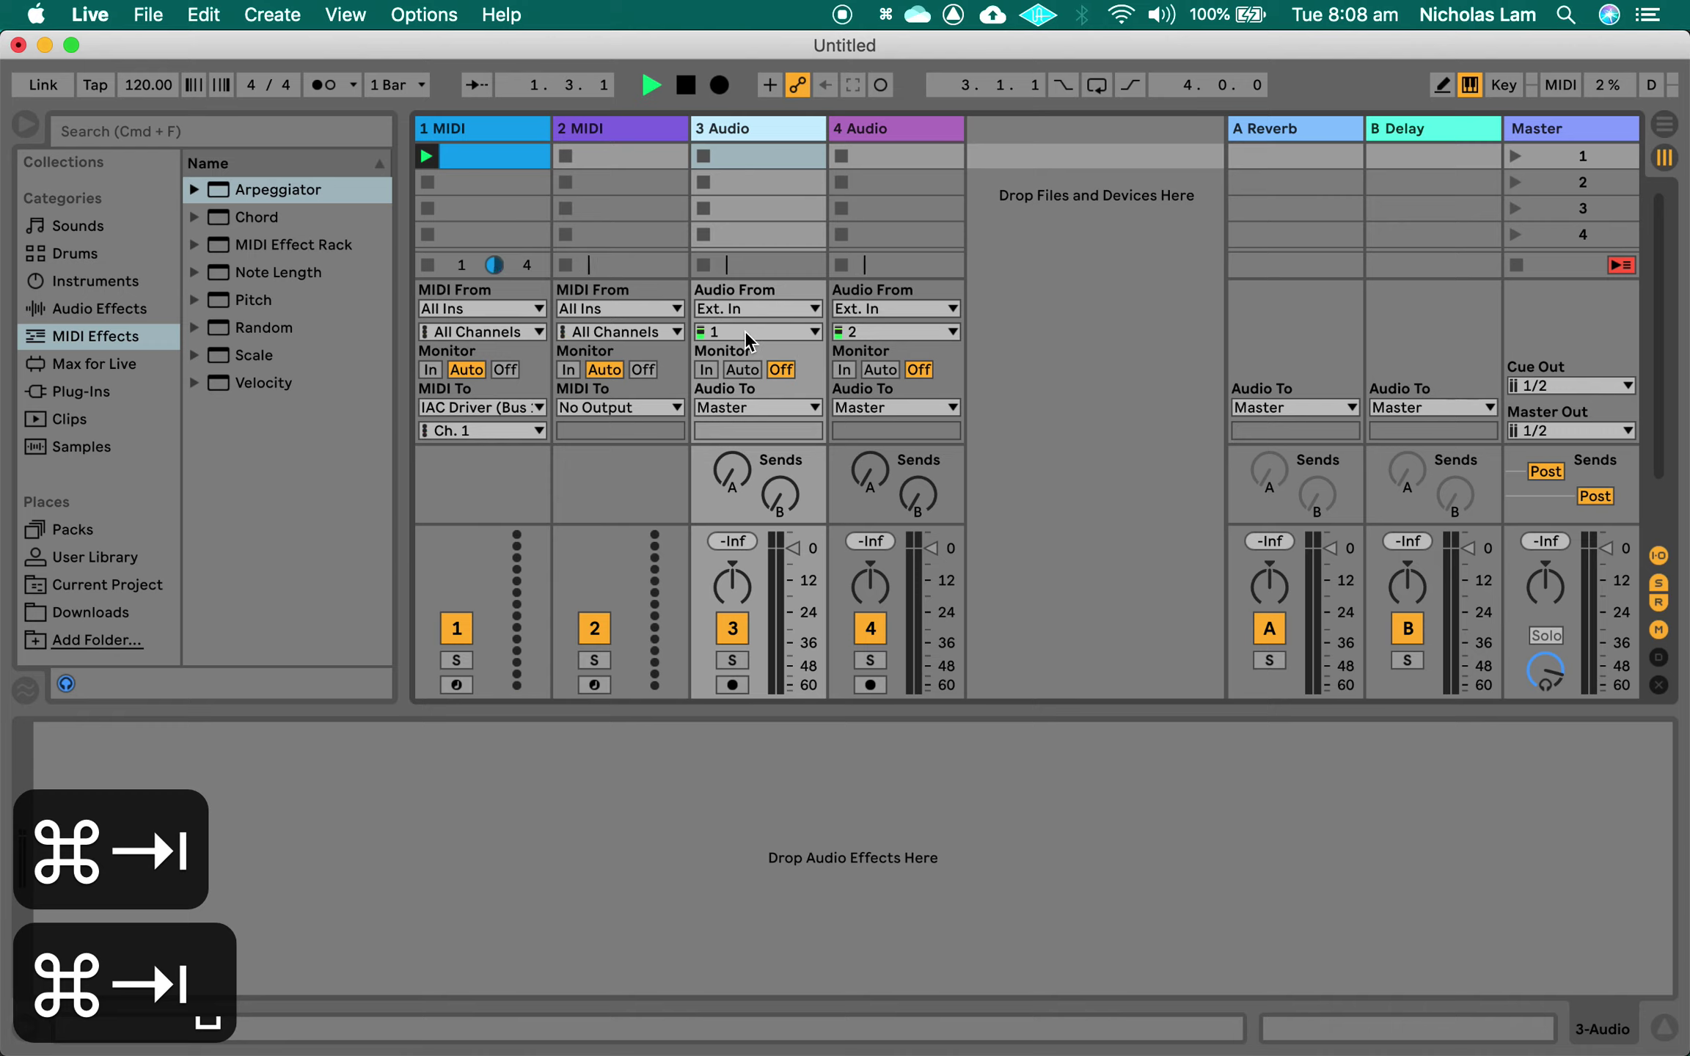
{"action": "left_click", "coordinate": [745, 333]}
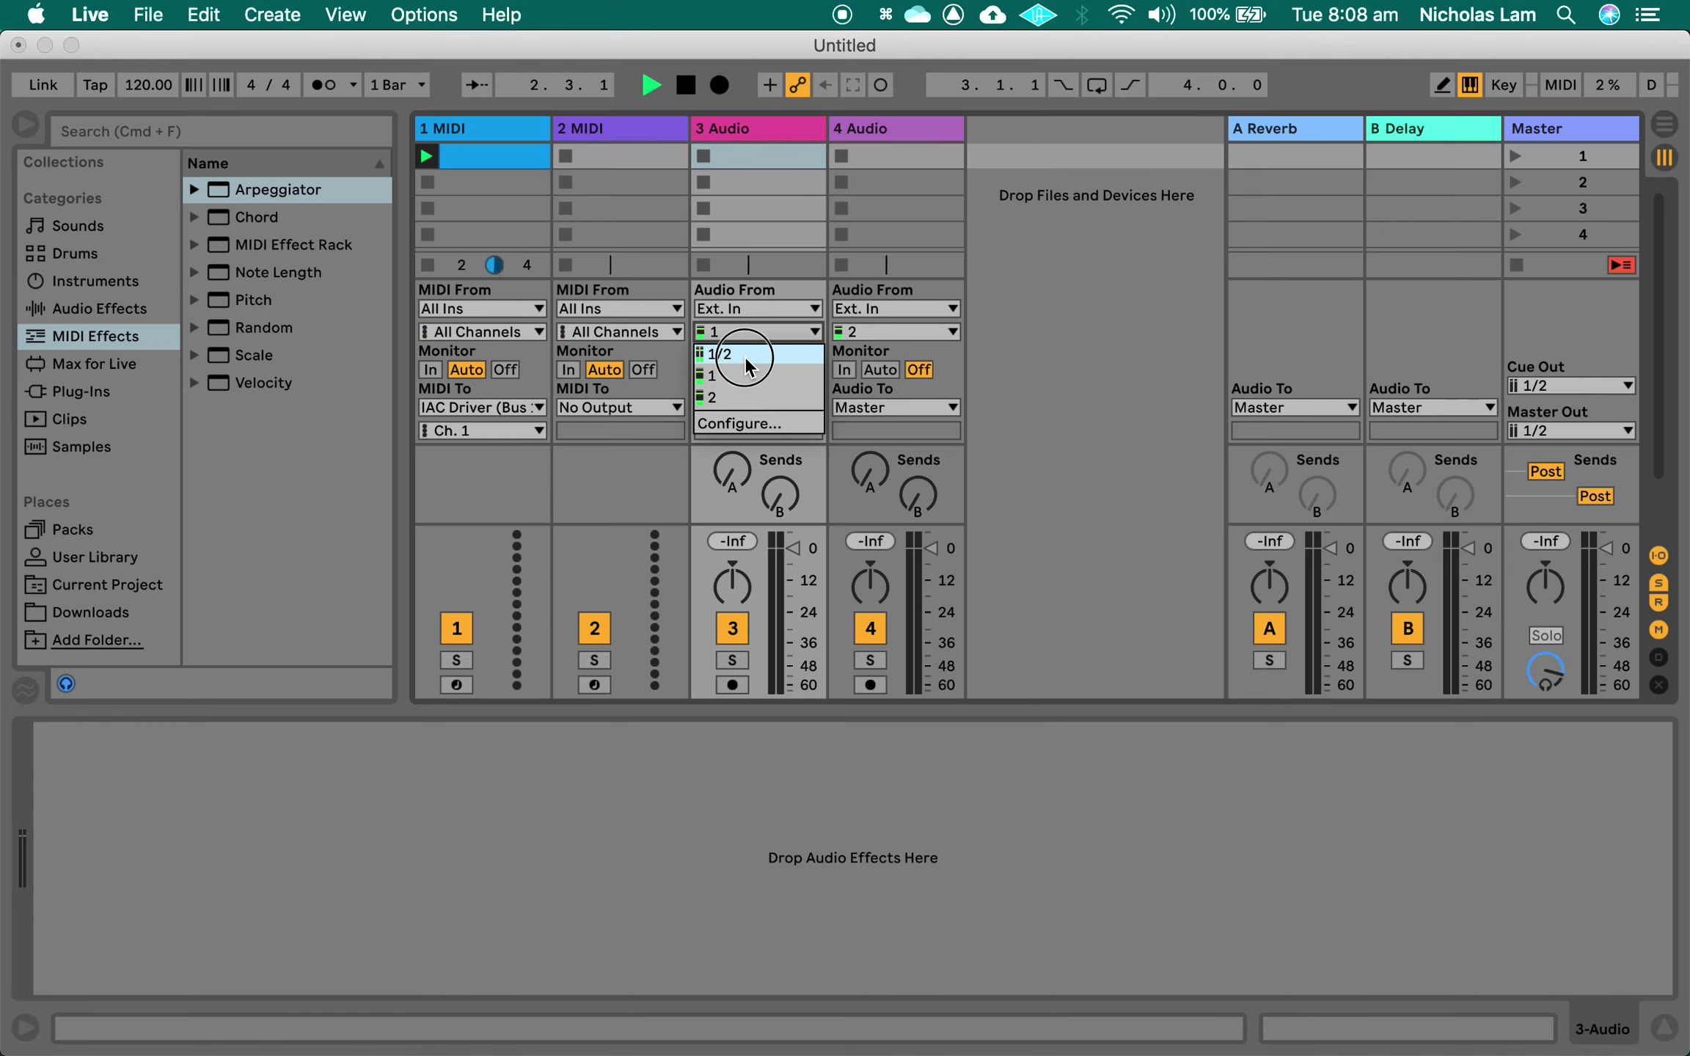
{"action": "left_click", "coordinate": [745, 360]}
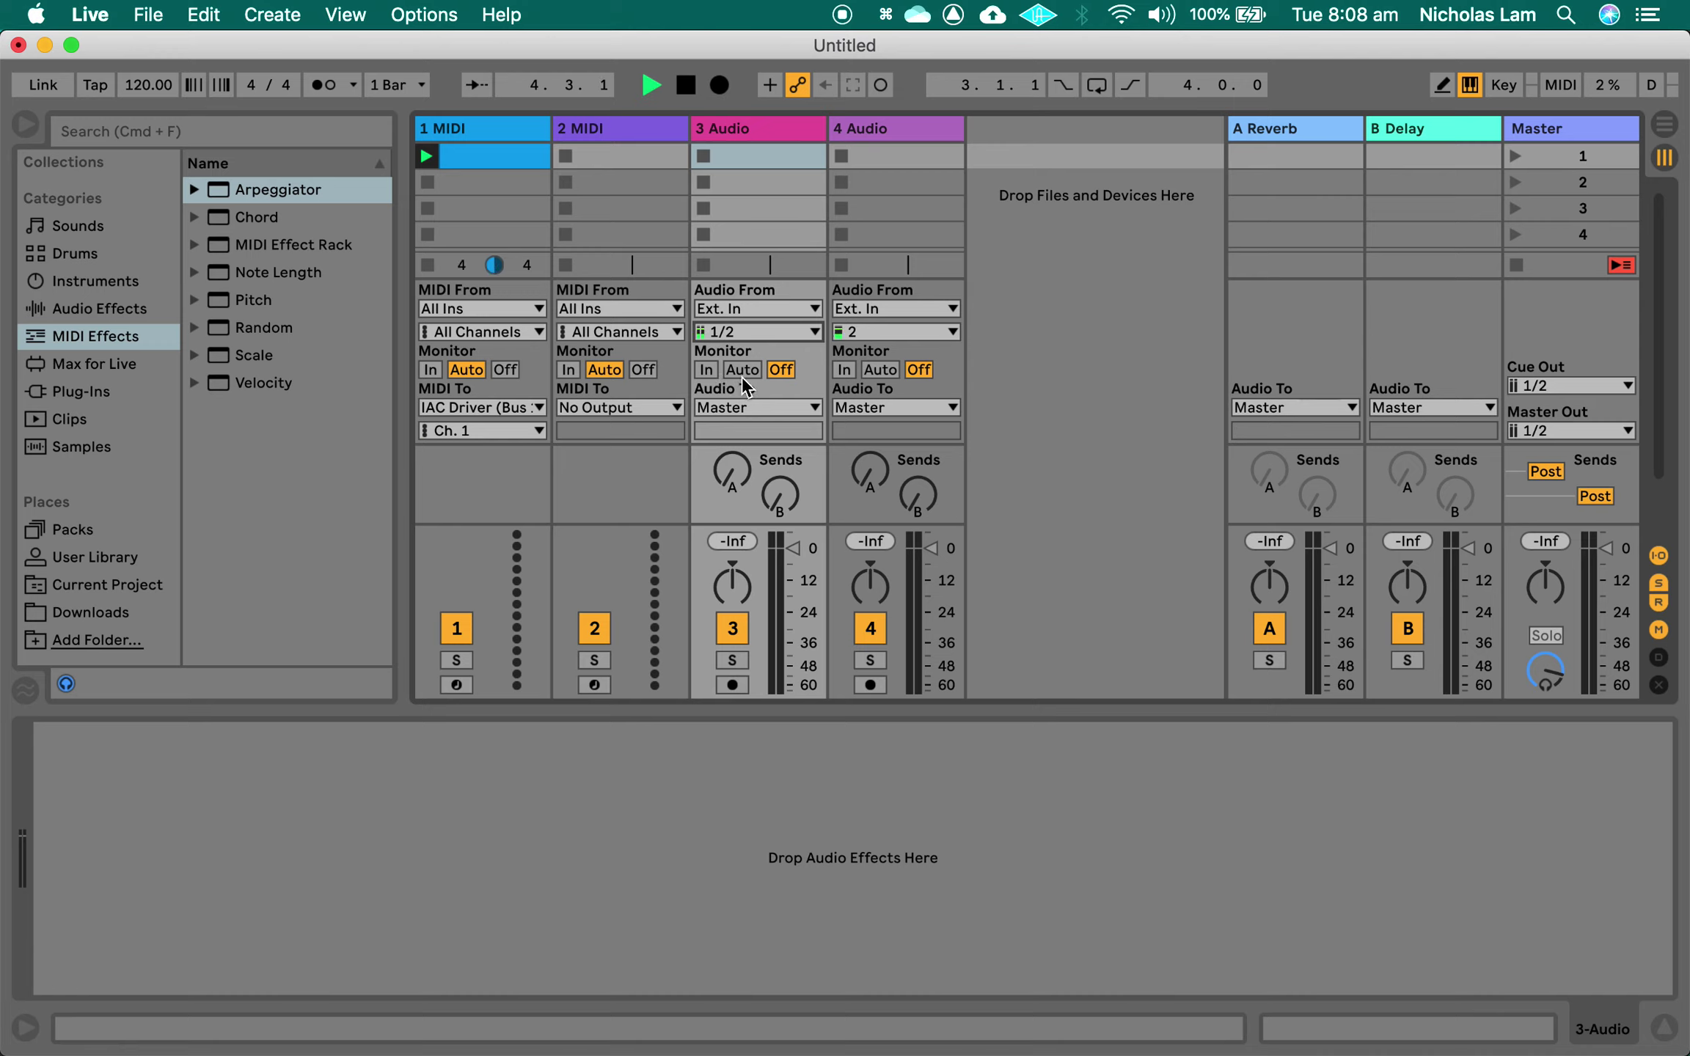
- Arm the 3 Audio track for recording and set its monitoring to In
{"action": "left_click", "coordinate": [733, 684]}
{"action": "left_click", "coordinate": [743, 369]}
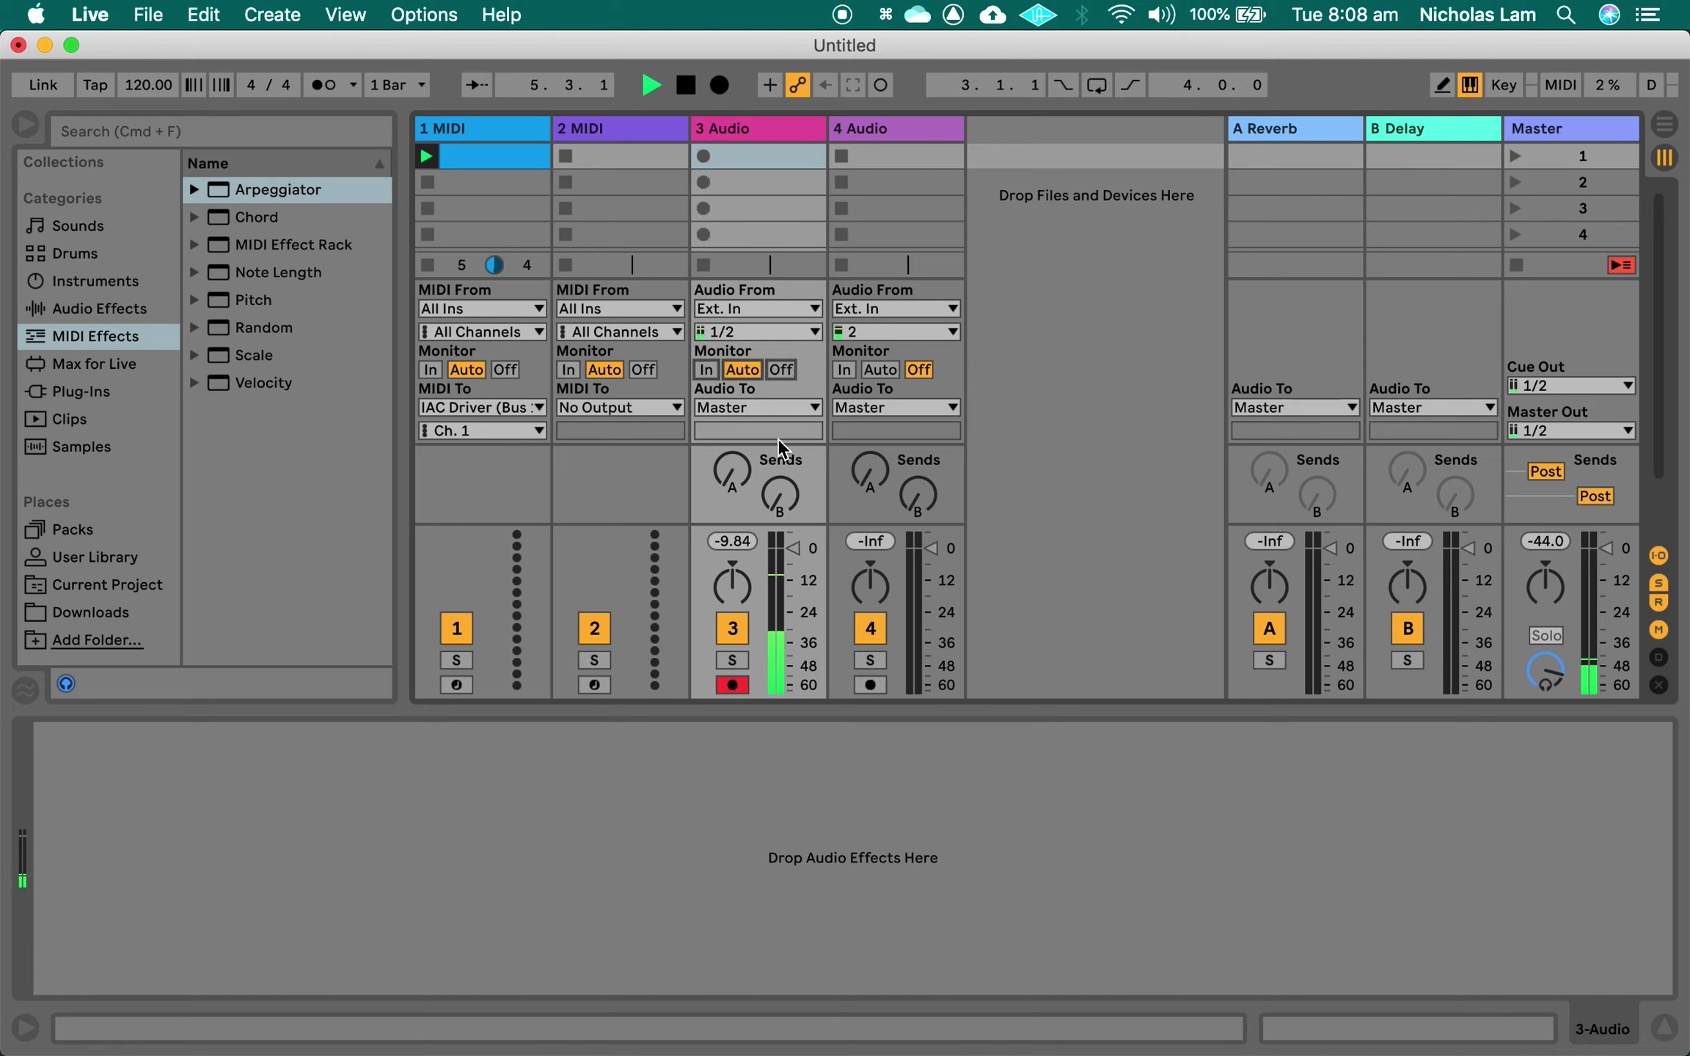
{"action": "left_click", "coordinate": [705, 369]}
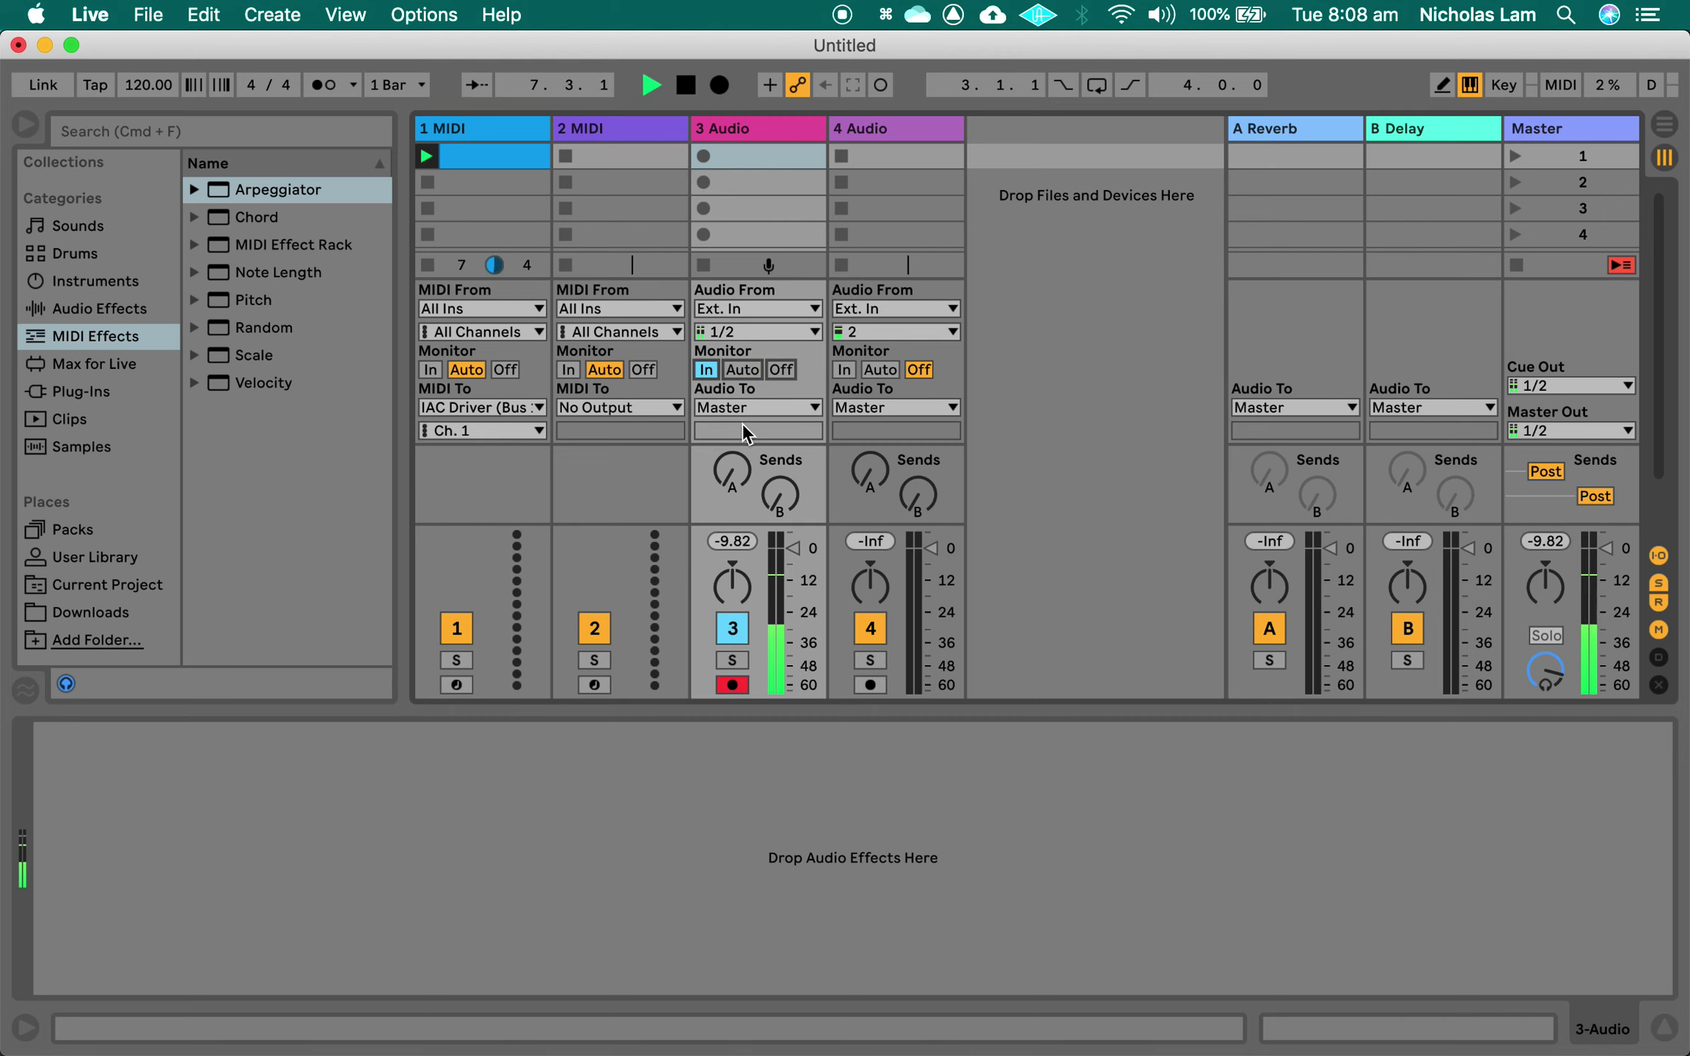
- Raise the 3 Audio track's send A to the reverb return to 0.0 dB
{"action": "key", "text": "super+Tab"}
{"action": "key", "text": "super+Tab"}
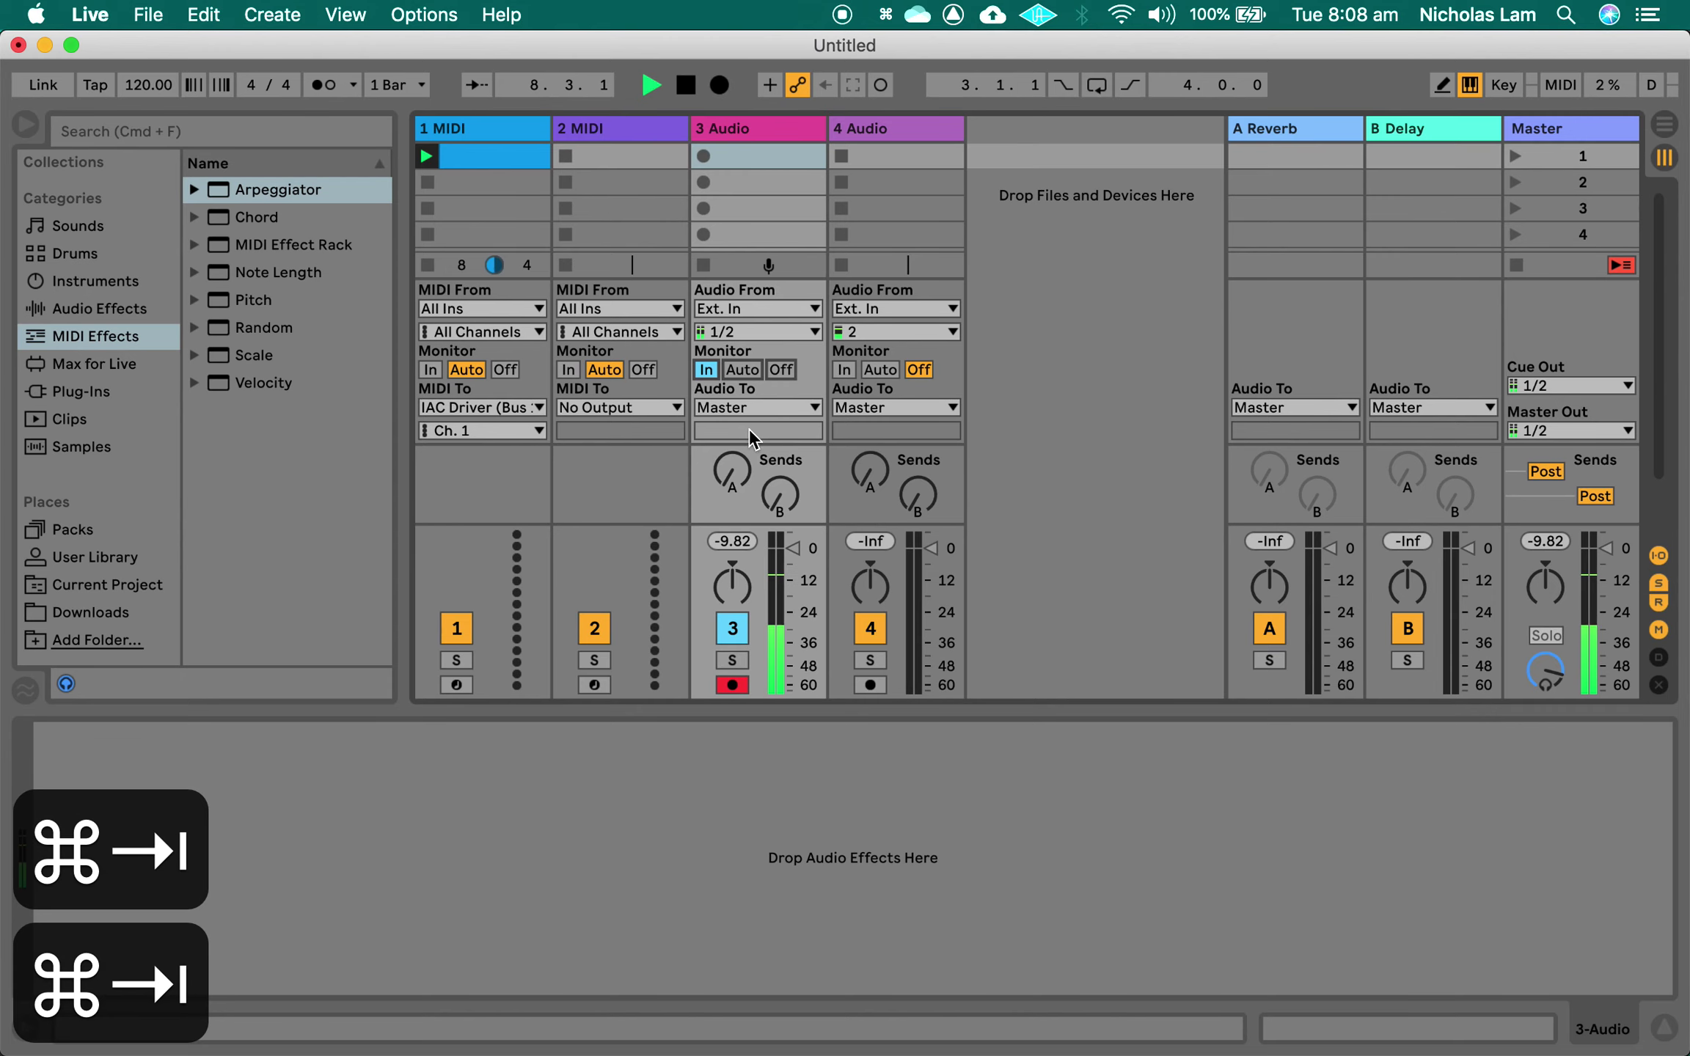
{"action": "left_click_drag", "start_coordinate": [732, 470], "coordinate": [731, 389]}
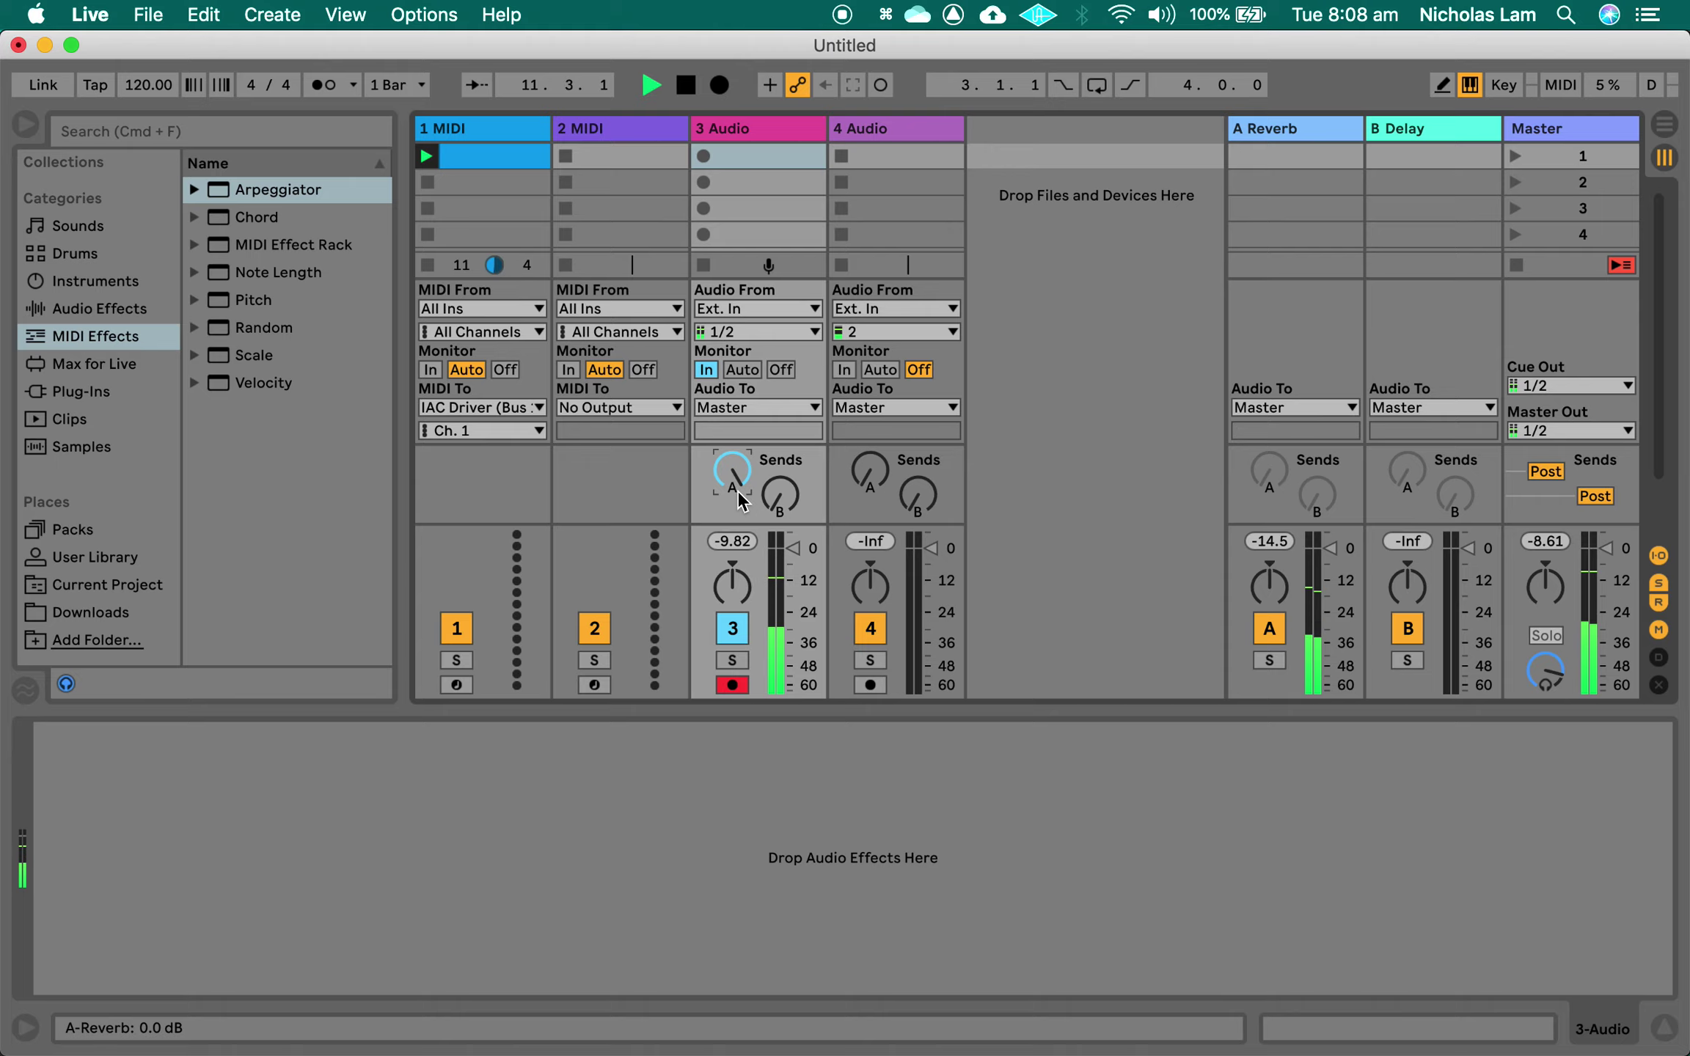
- Check Rack's signal levels on the Loopback Audio device in Loopback, return to Ableton Live and stop playback
{"action": "key", "text": "super+Tab"}
{"action": "key", "text": "super+Tab"}
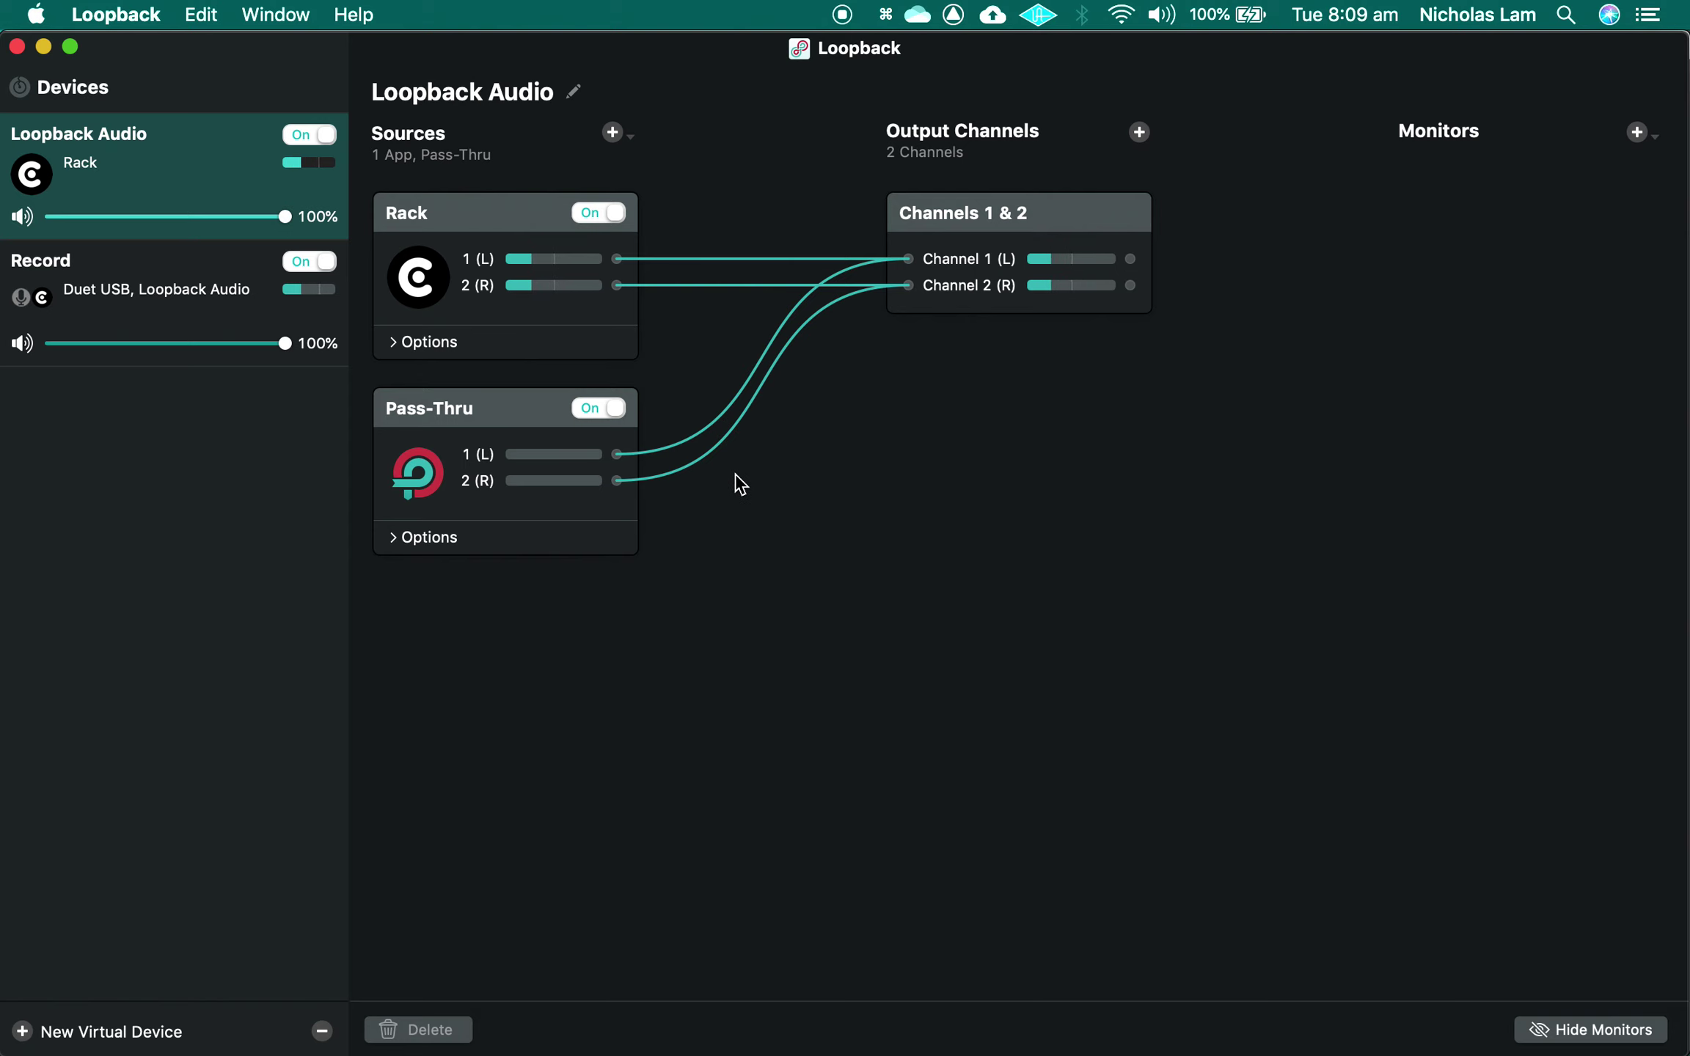
{"action": "key", "text": "super+Tab"}
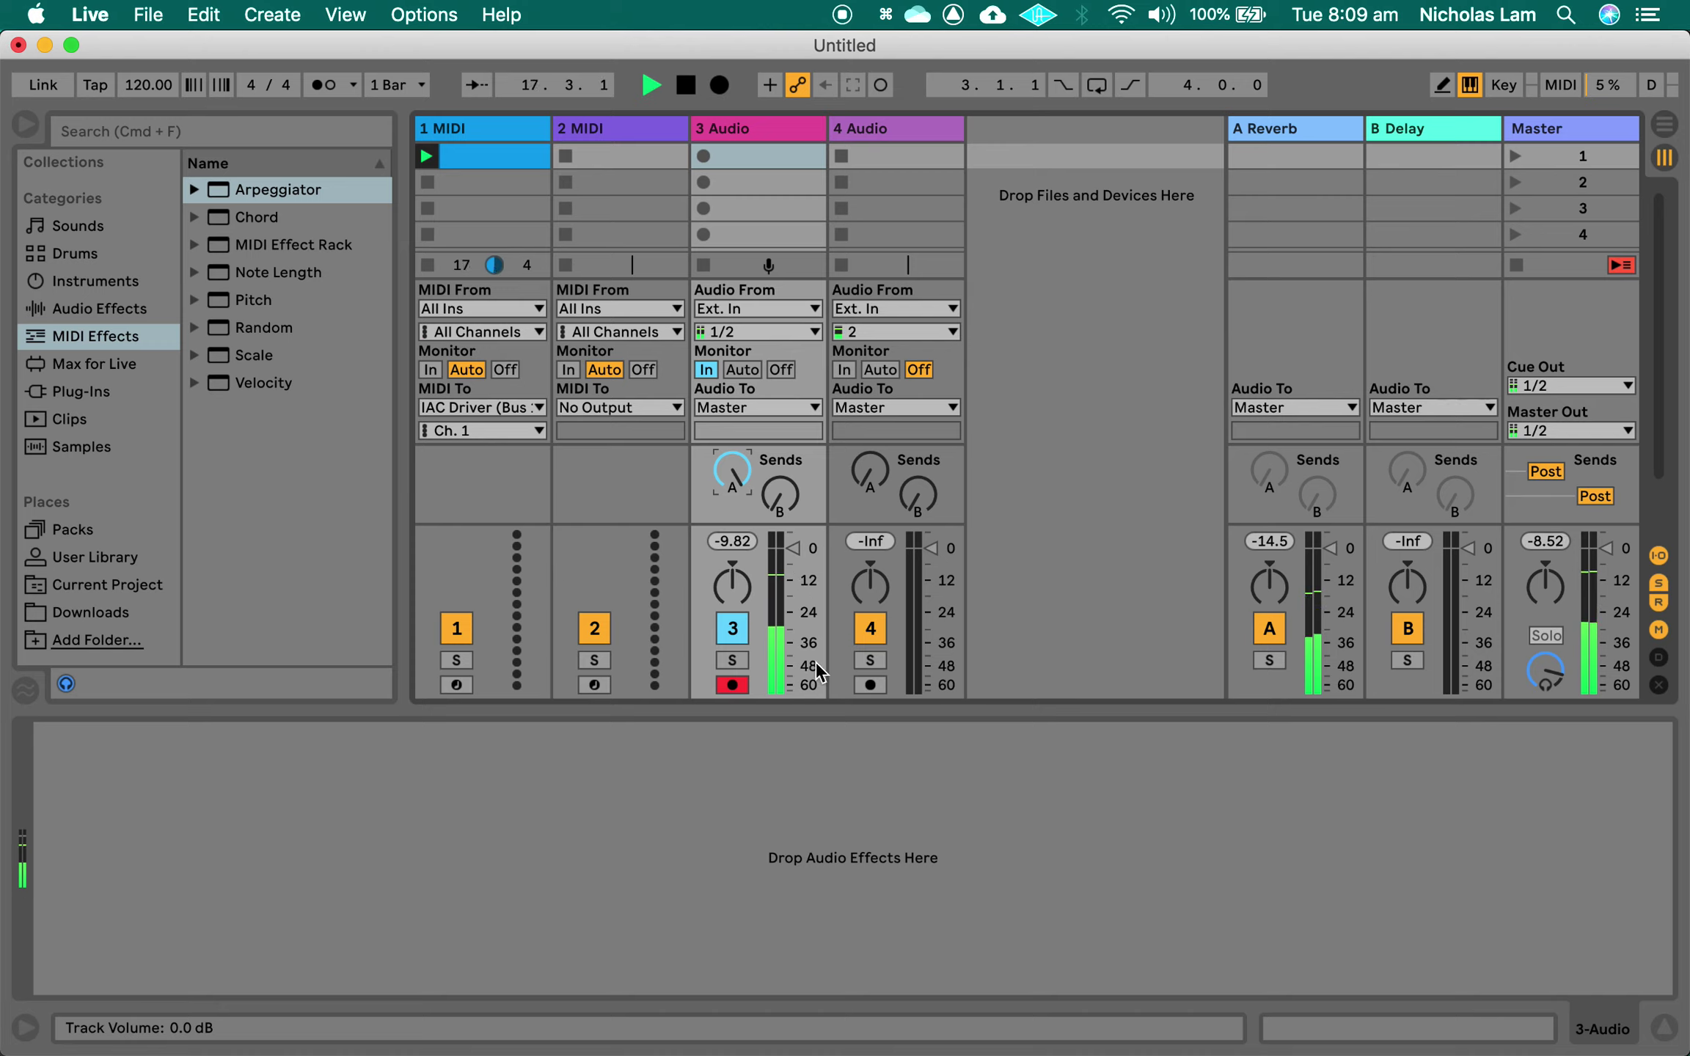
{"action": "key", "text": "space"}
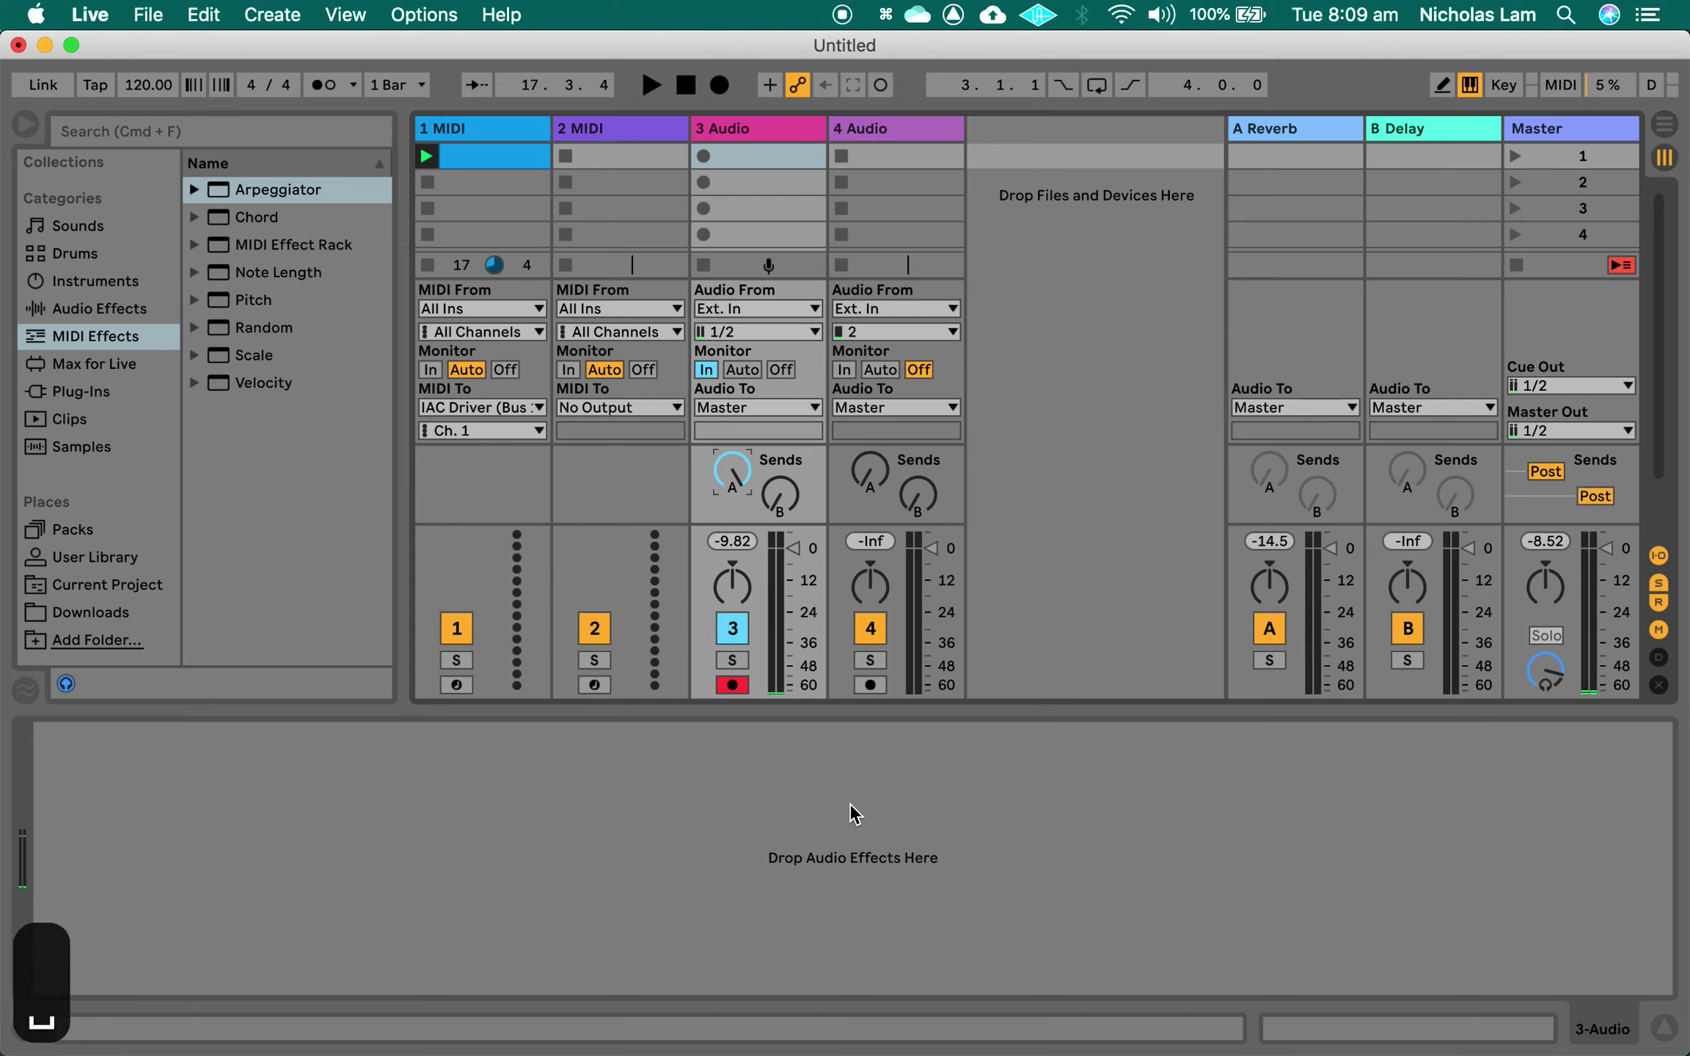
- Switch to Loopback and examine the sources and channel routing of the Record and Loopback Audio devices
{"action": "key", "text": "super+Tab"}
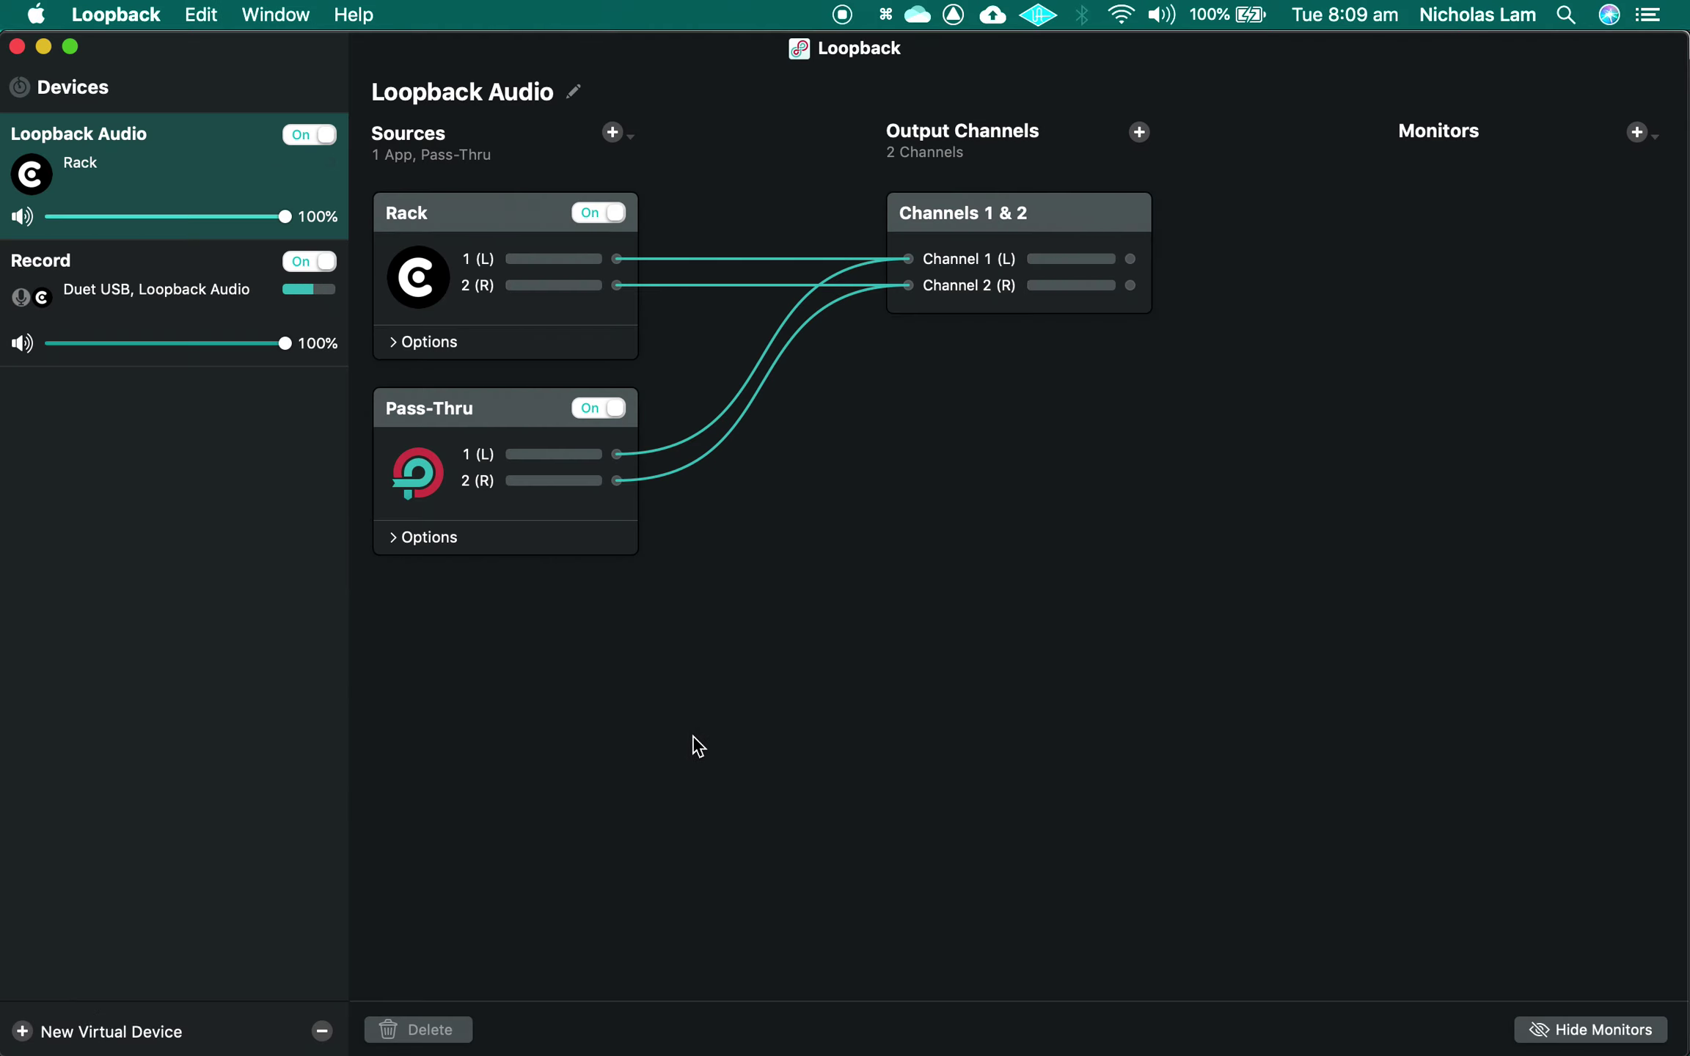
{"action": "left_click", "coordinate": [215, 322]}
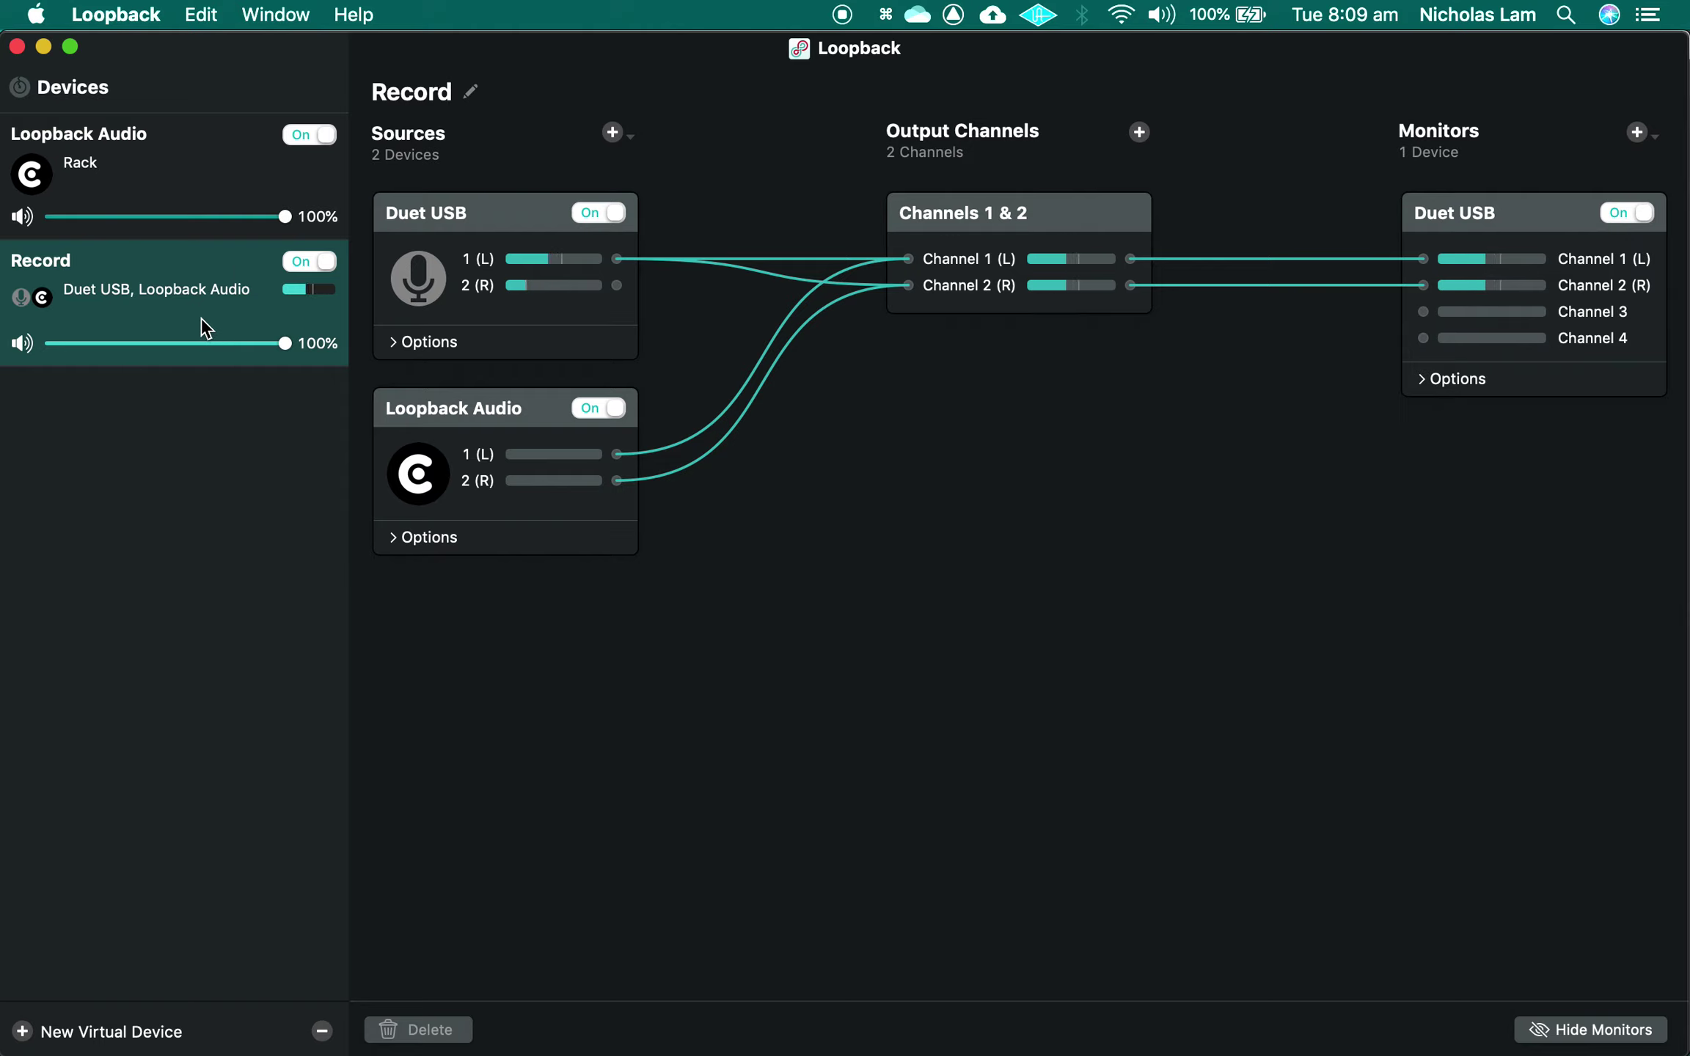
{"action": "left_click", "coordinate": [214, 180]}
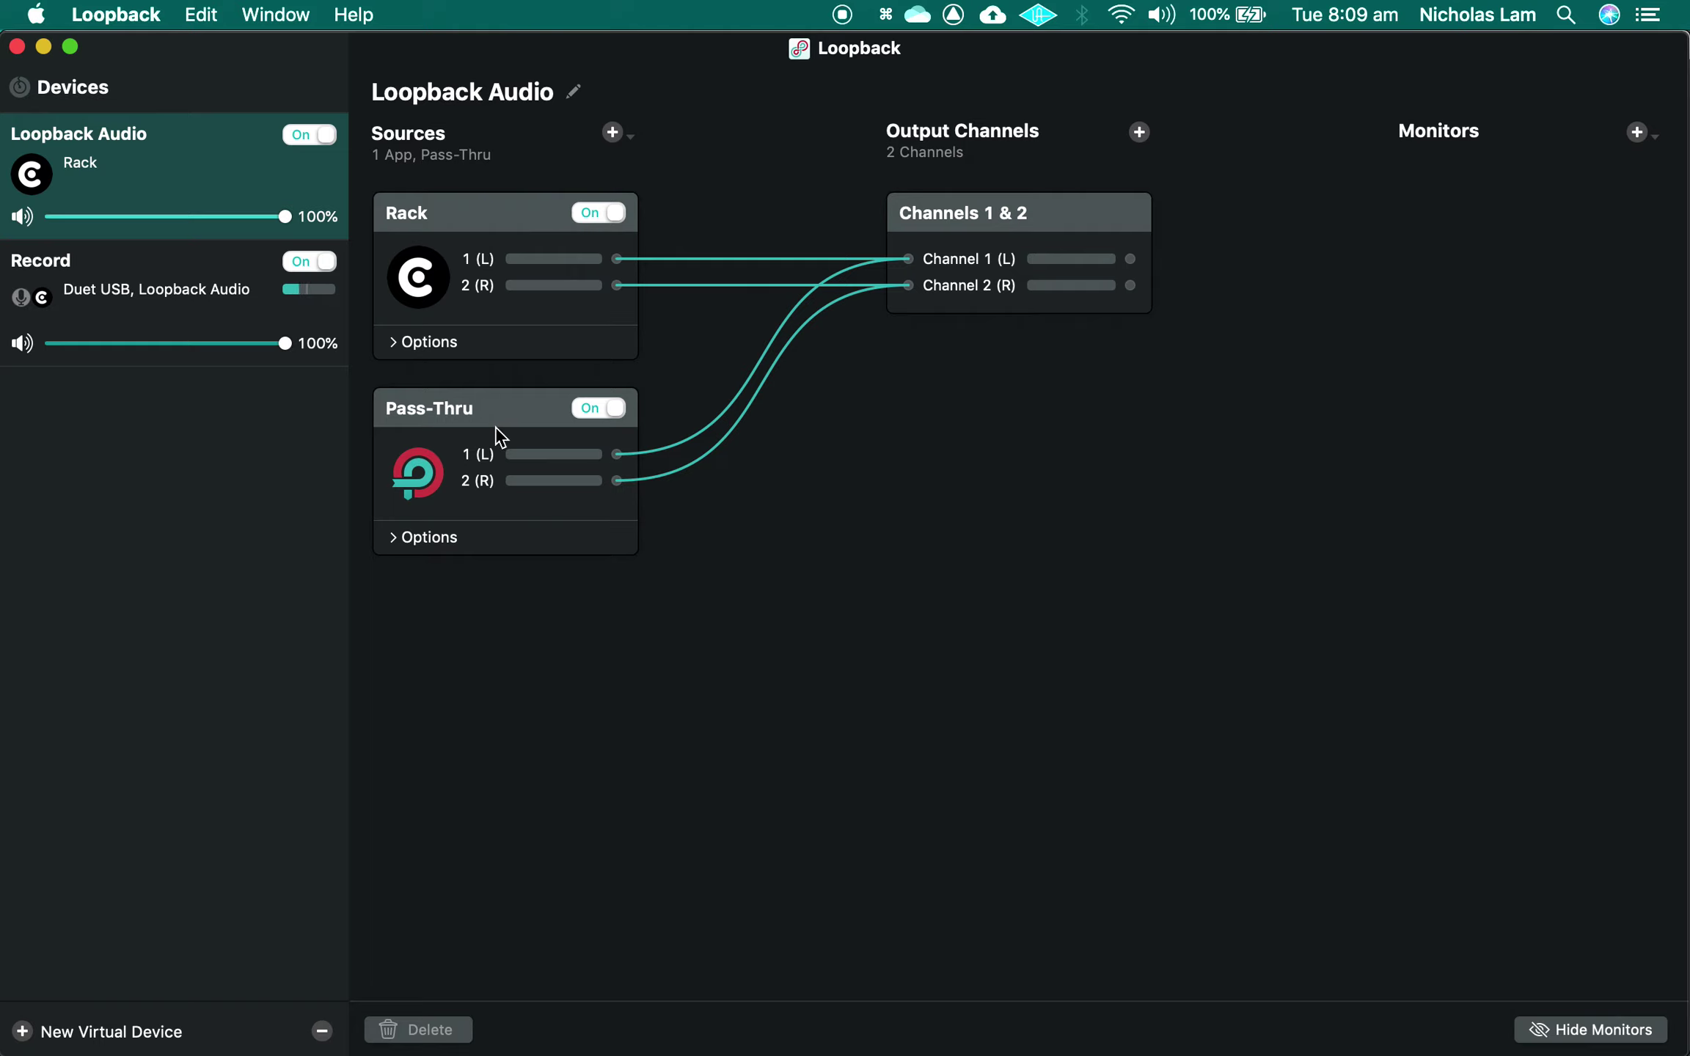
{"action": "left_click", "coordinate": [183, 294]}
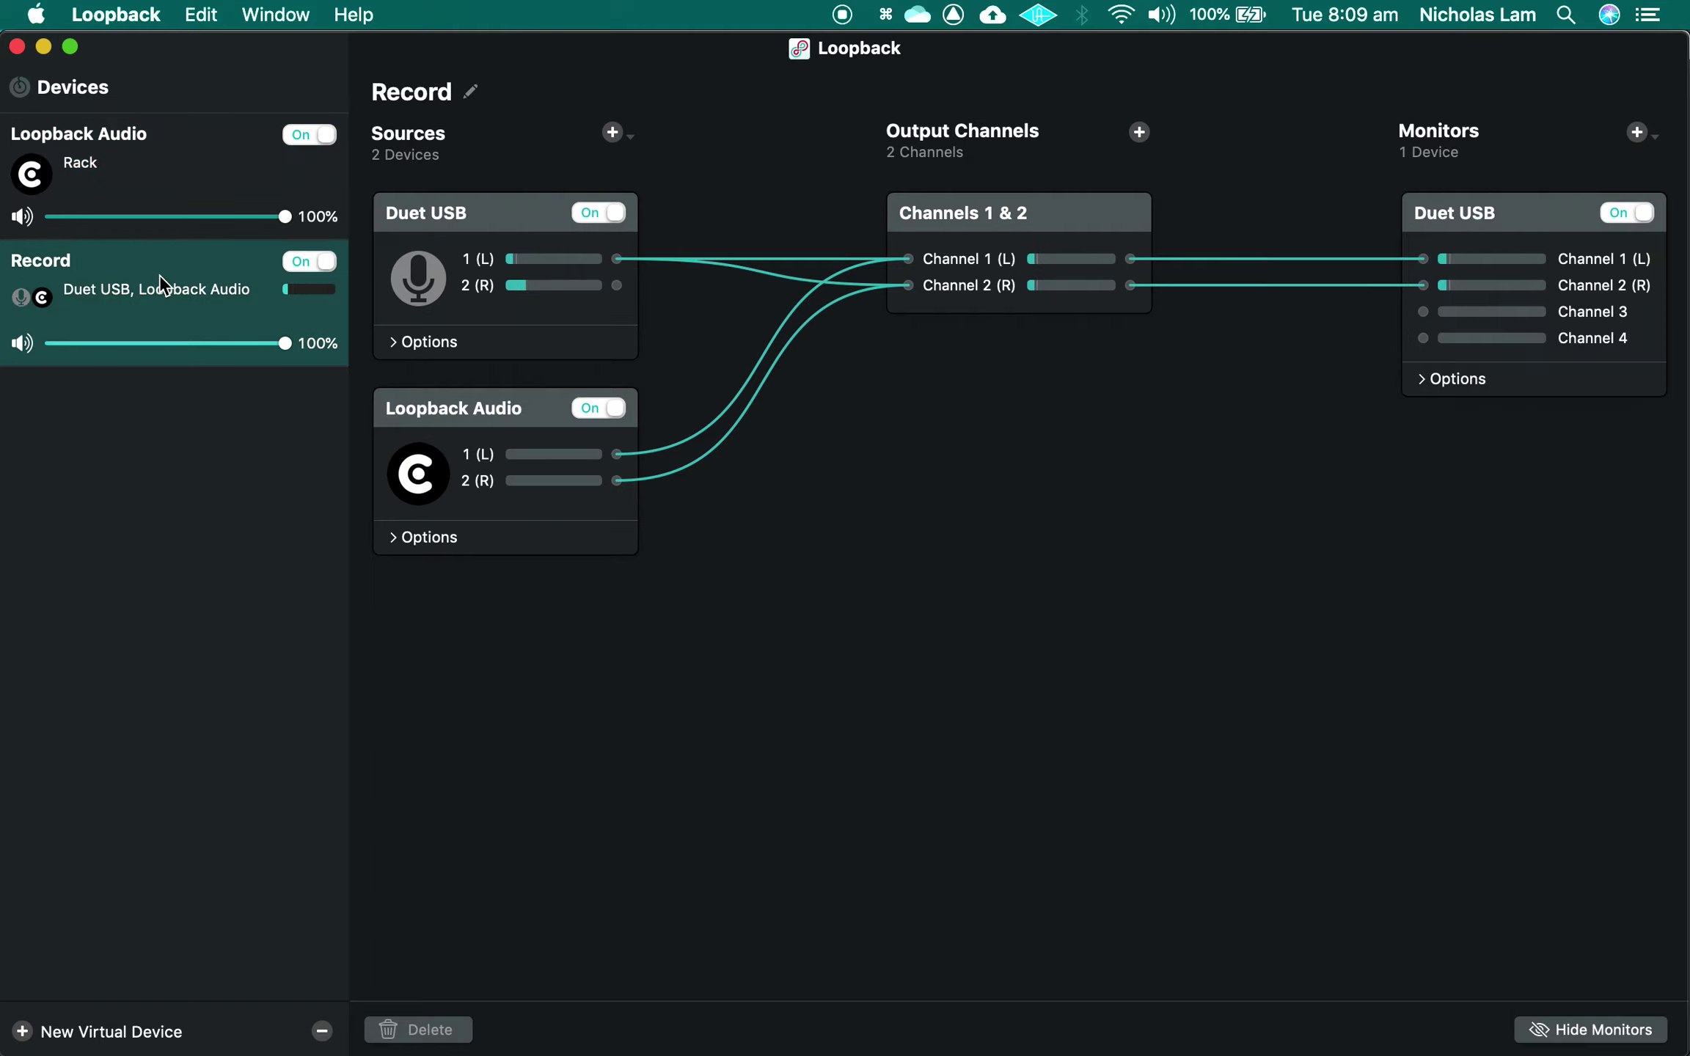
{"action": "left_click", "coordinate": [512, 422]}
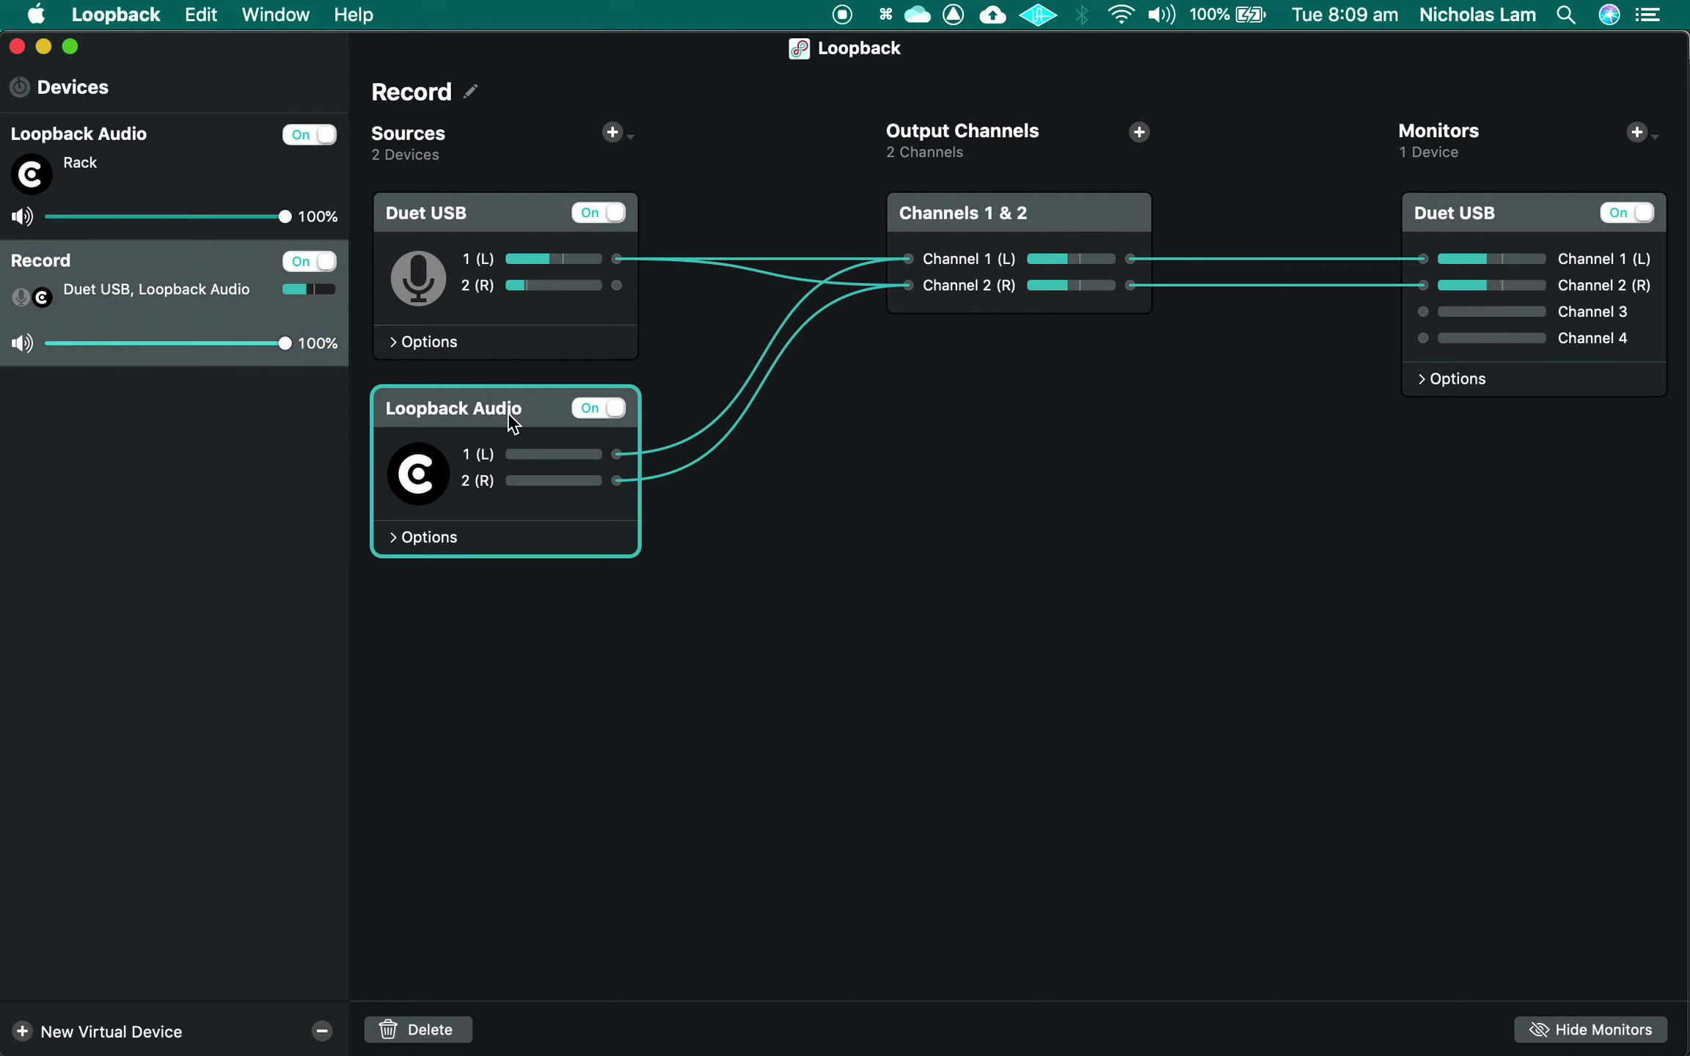
{"action": "left_click", "coordinate": [394, 546]}
{"action": "left_click", "coordinate": [394, 543]}
{"action": "left_click", "coordinate": [208, 195]}
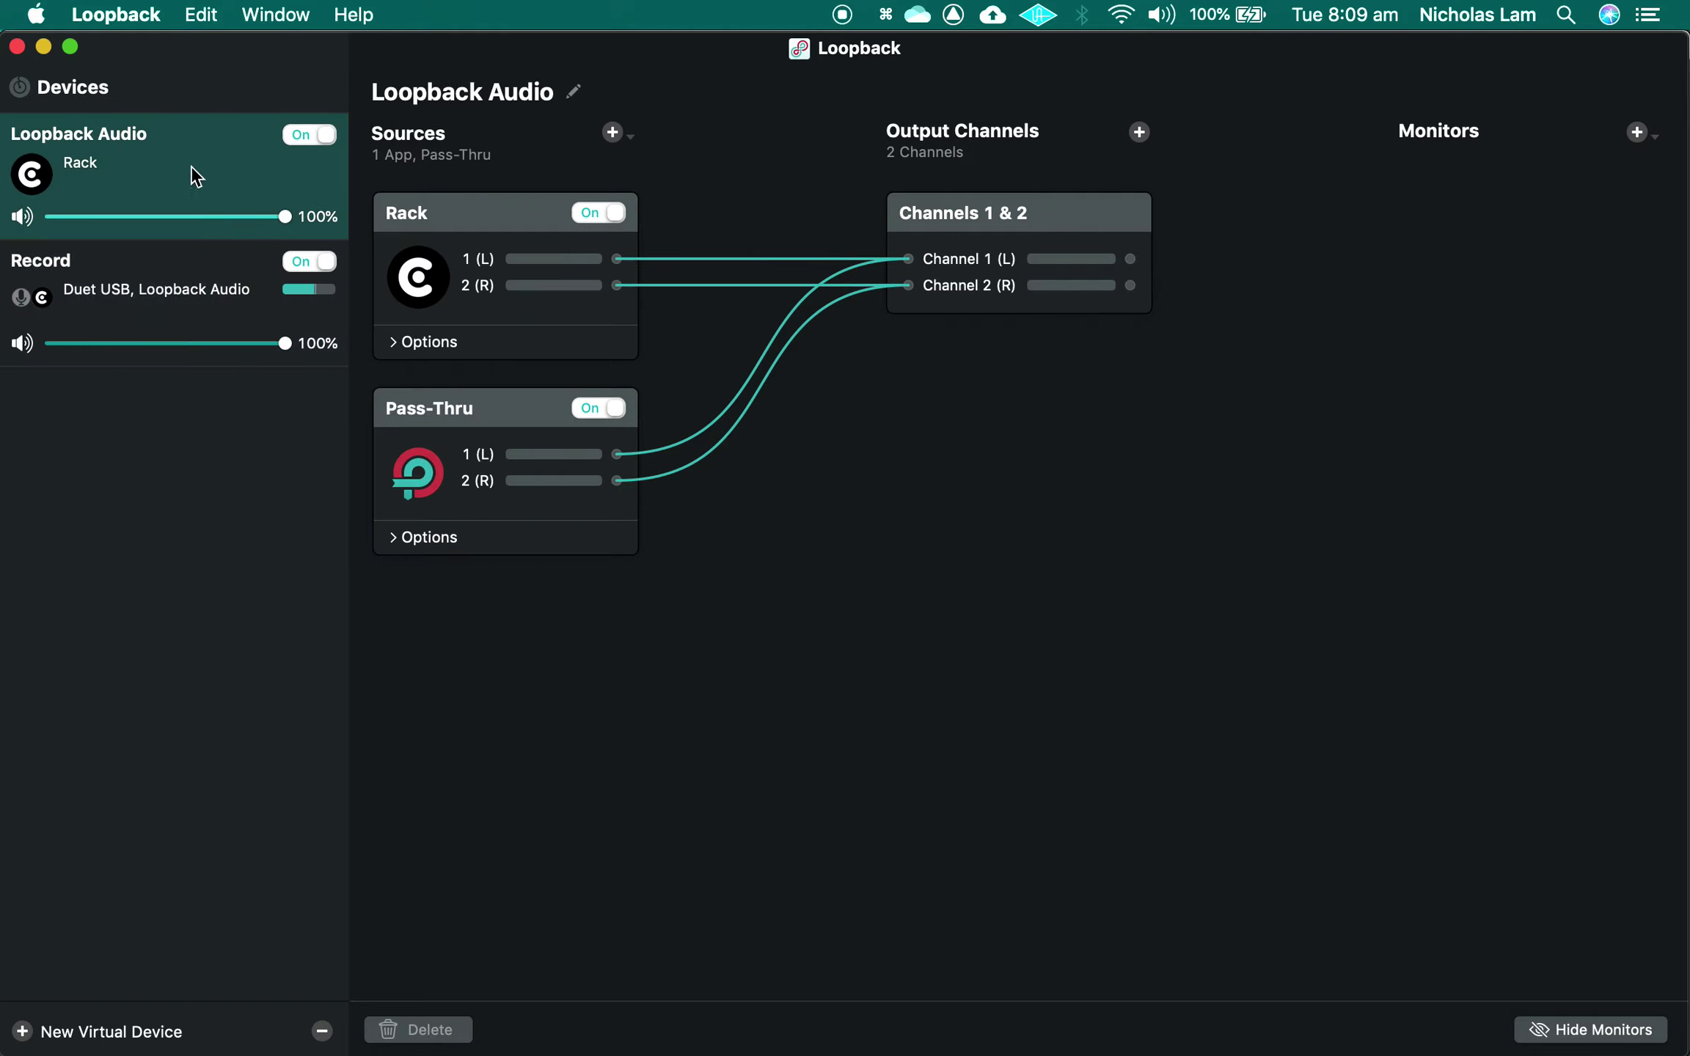
- Switch back to Ableton Live
{"action": "key", "text": "super+Tab"}
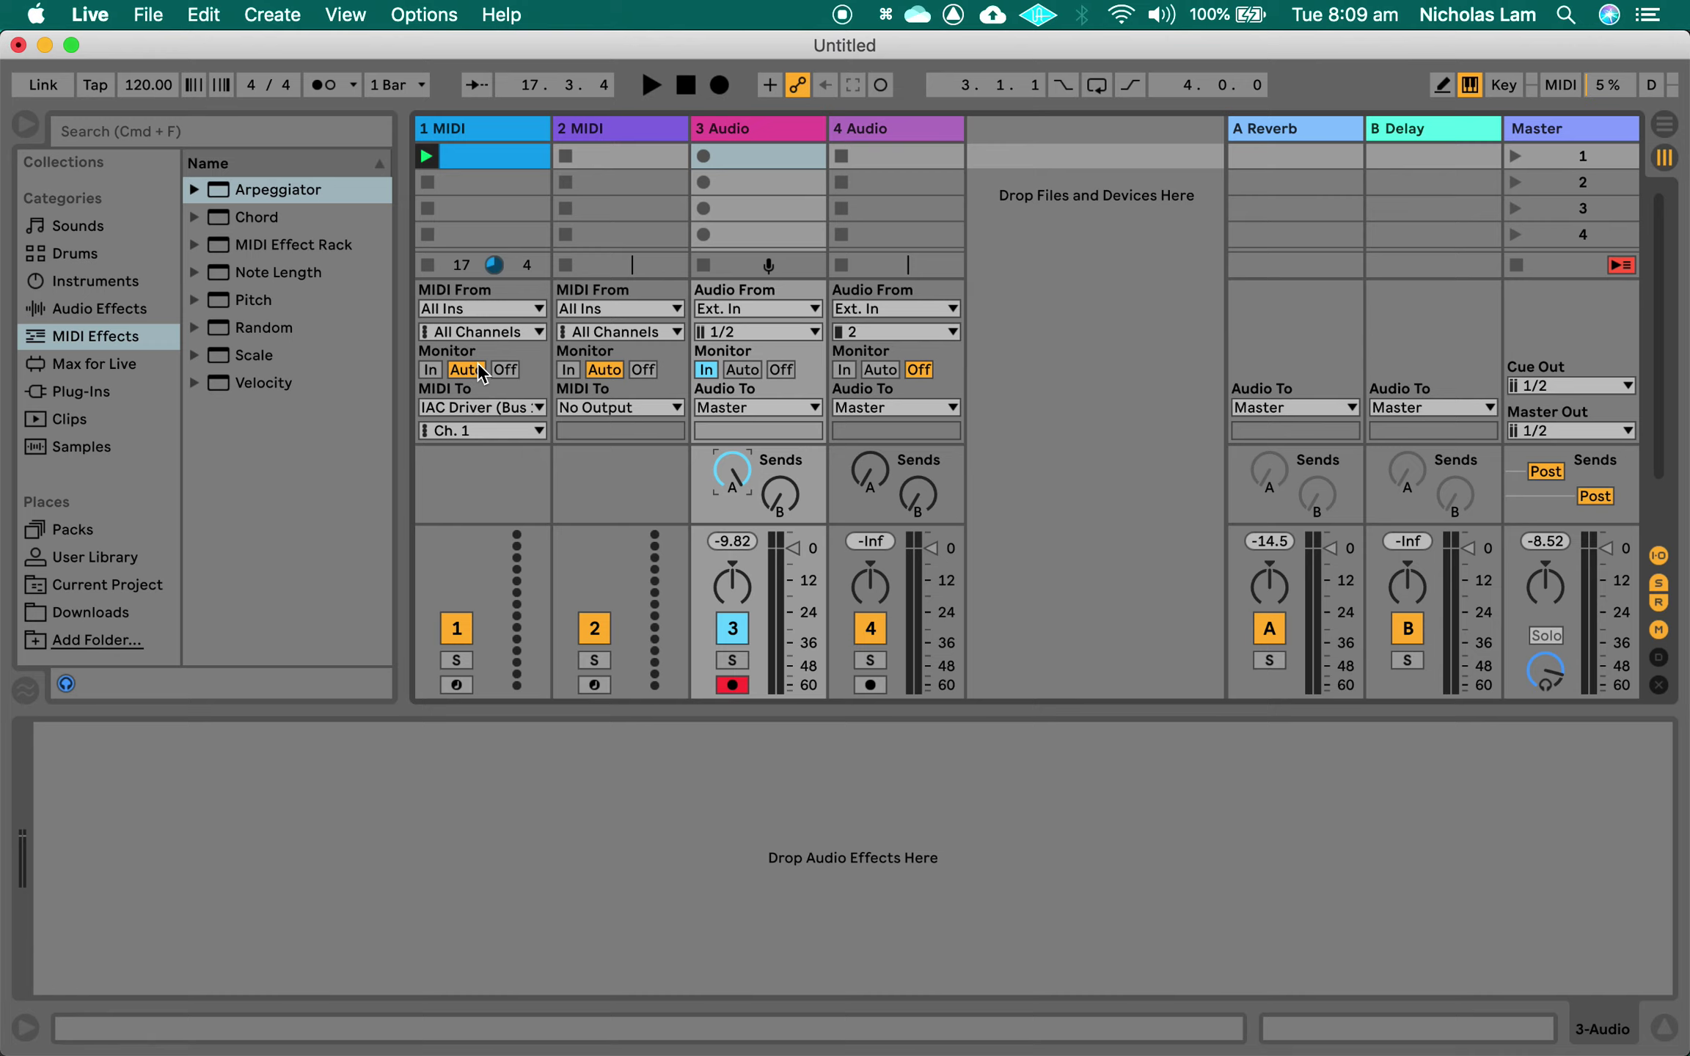
{"action": "key", "text": "super+Tab"}
{"action": "key", "text": "super+Tab"}
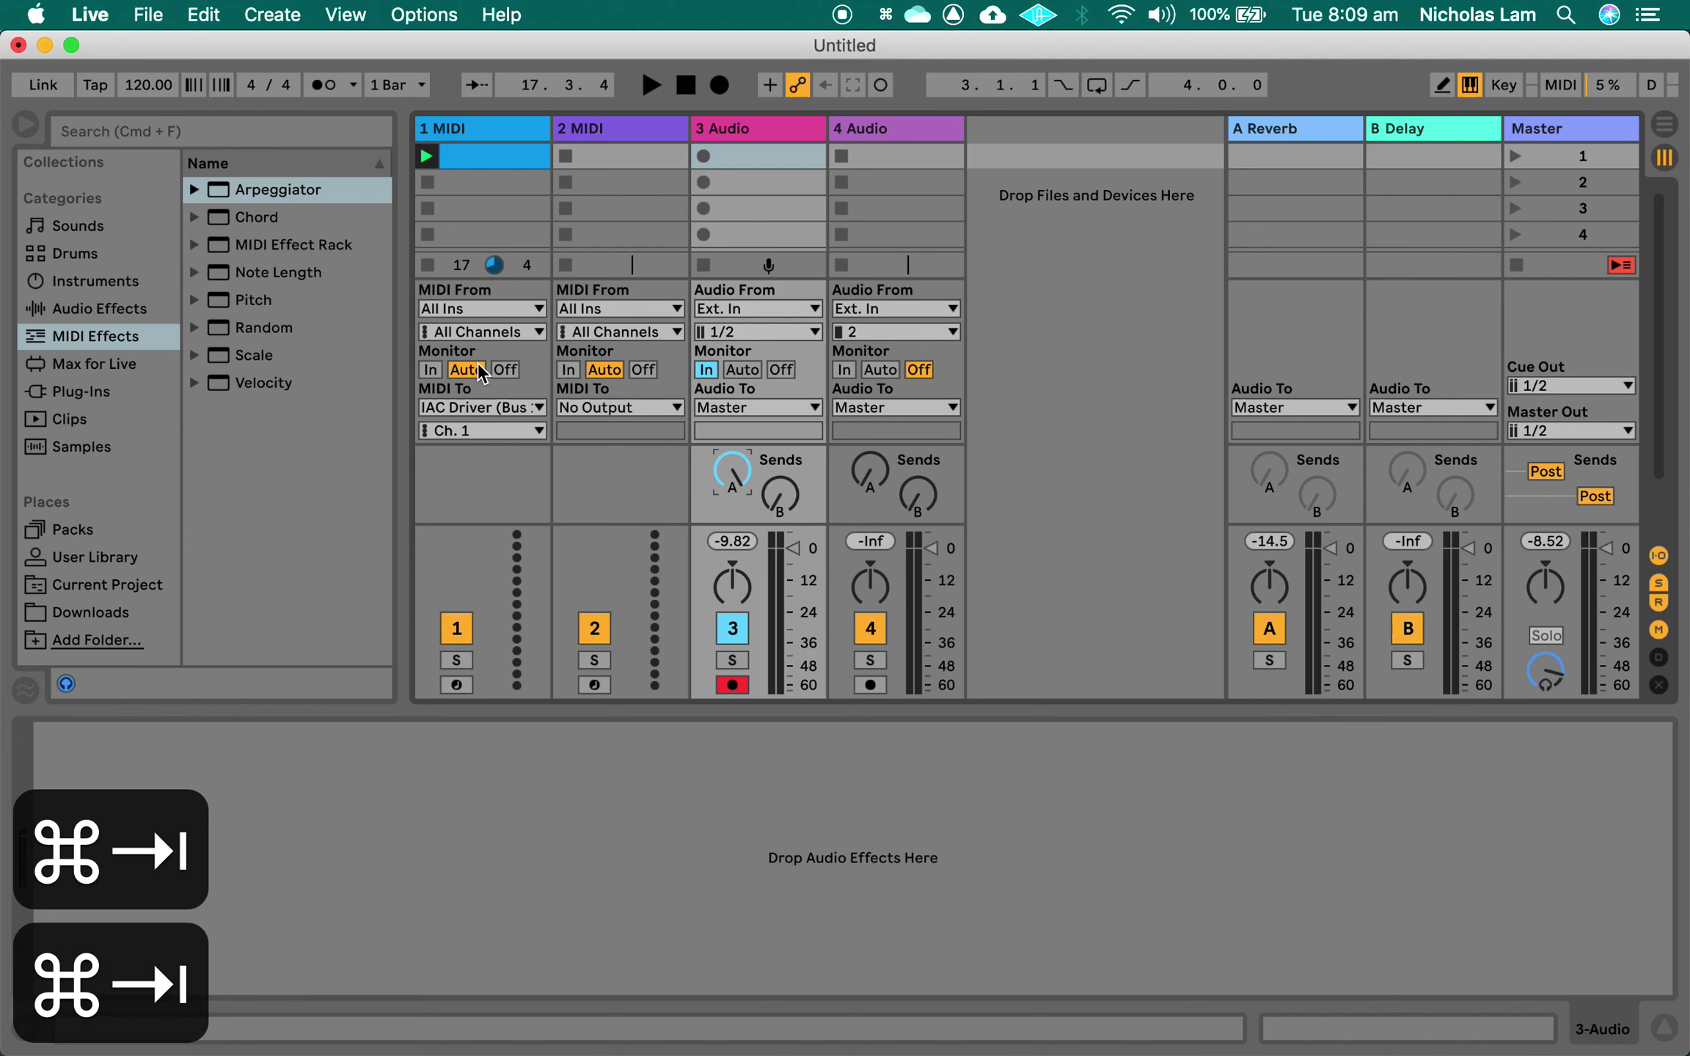